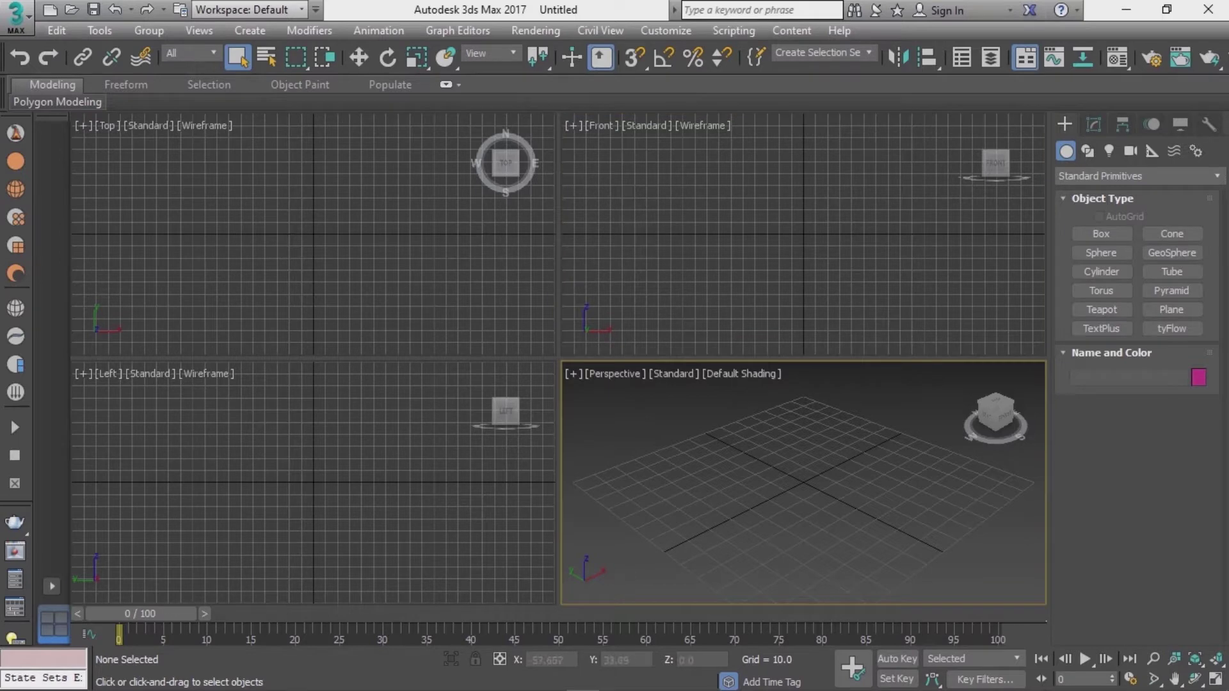
# Maximize the perspective view and draw a large plane across the grid as the floor.
pyautogui.hotkey('alt', 'w')
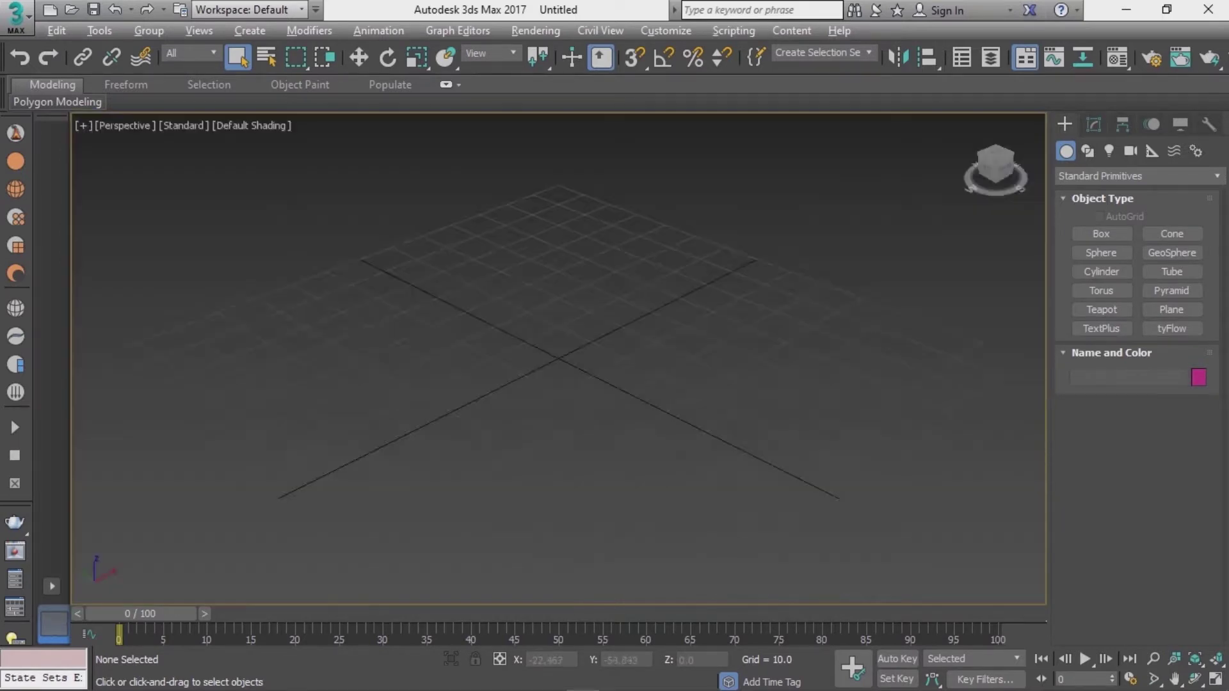
pyautogui.keyDown('alt'); pyautogui.moveTo(556, 358); pyautogui.dragTo(640, 359, button='middle'); pyautogui.keyUp('alt')
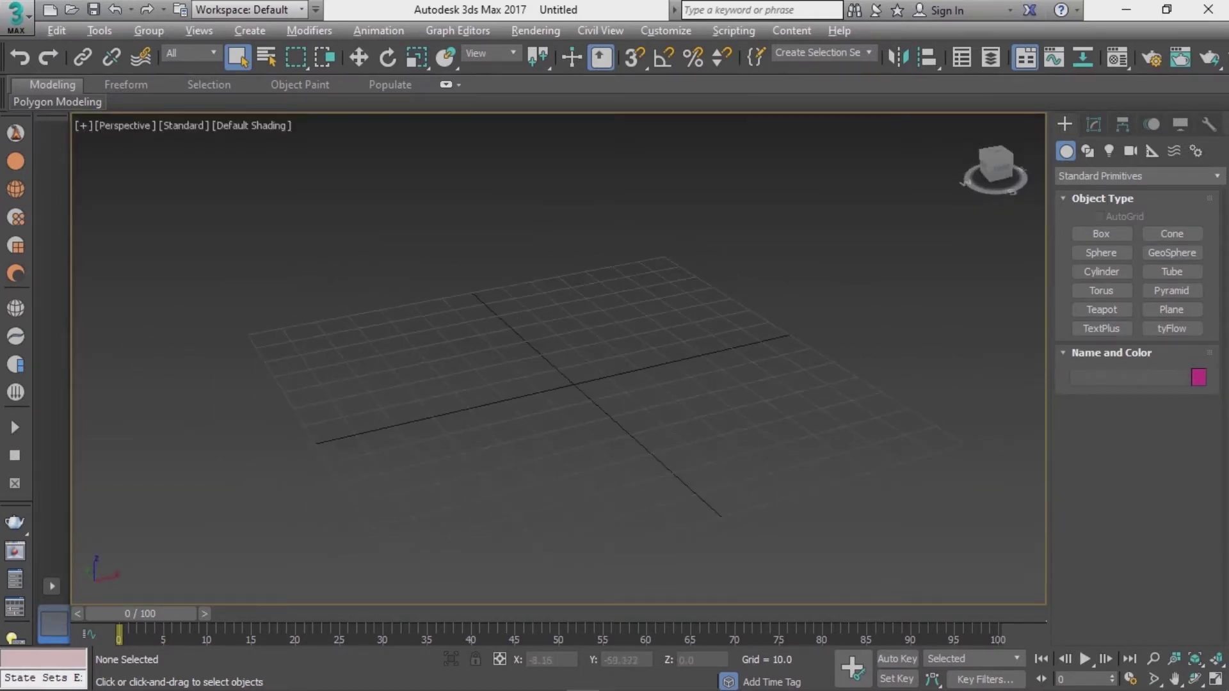
pyautogui.keyDown('alt'); pyautogui.moveTo(557, 384); pyautogui.dragTo(640, 384, button='middle'); pyautogui.keyUp('alt')
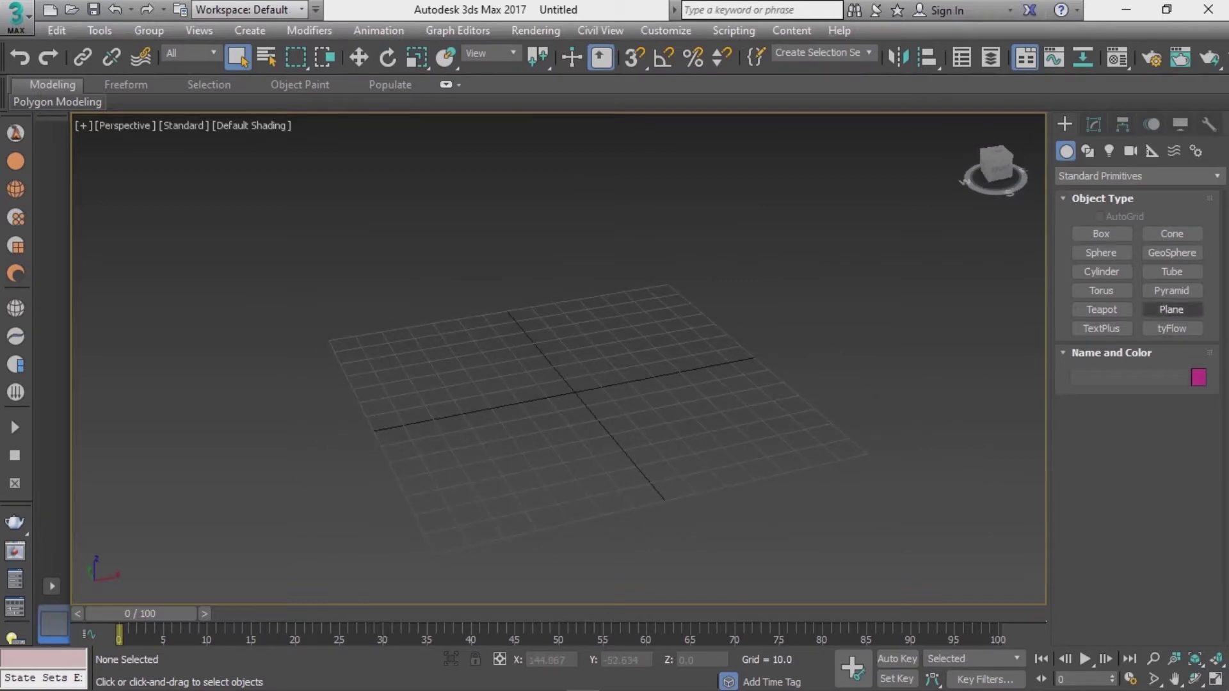
pyautogui.click(1171, 309)
pyautogui.keyDown('alt'); pyautogui.moveTo(575, 384); pyautogui.dragTo(640, 384, button='middle'); pyautogui.keyUp('alt')
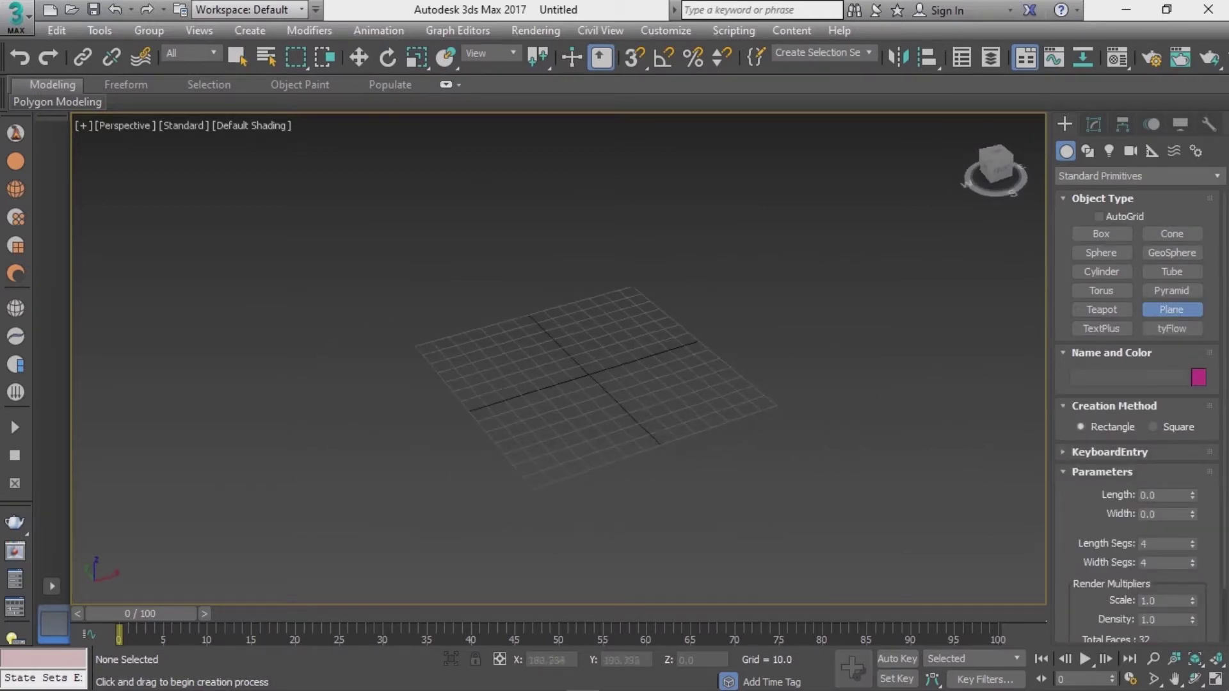
pyautogui.moveTo(599, 349); pyautogui.dragTo(832, 544)
pyautogui.press('q')
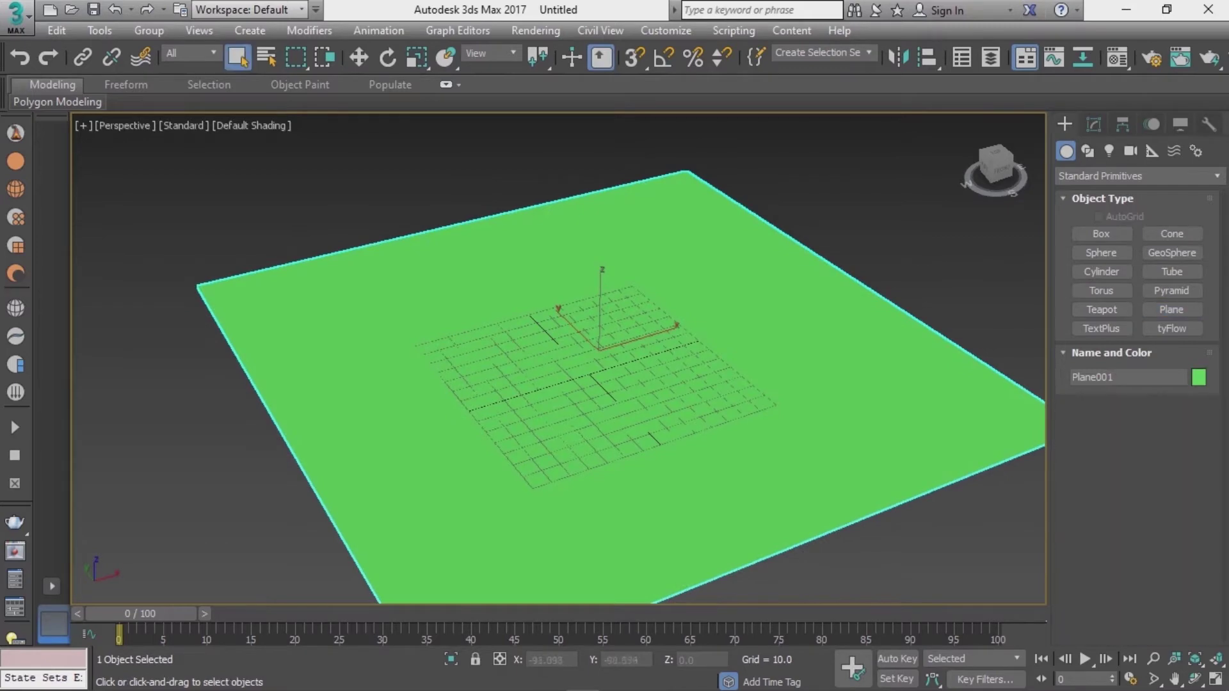
pyautogui.keyDown('alt'); pyautogui.moveTo(556, 384); pyautogui.dragTo(640, 384, button='middle'); pyautogui.keyUp('alt')
# Move Plane001 to X 0 and Y 0 so it sits at the world origin.
pyautogui.press('w')
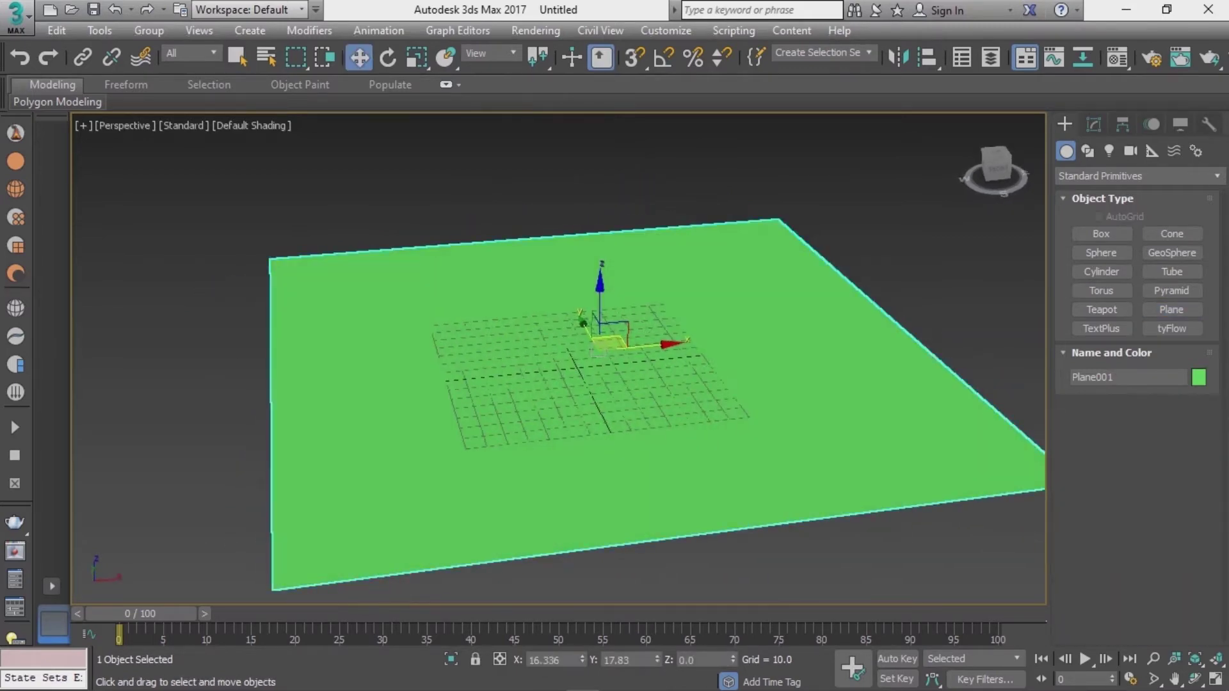
pyautogui.write('0')
pyautogui.press('Return')
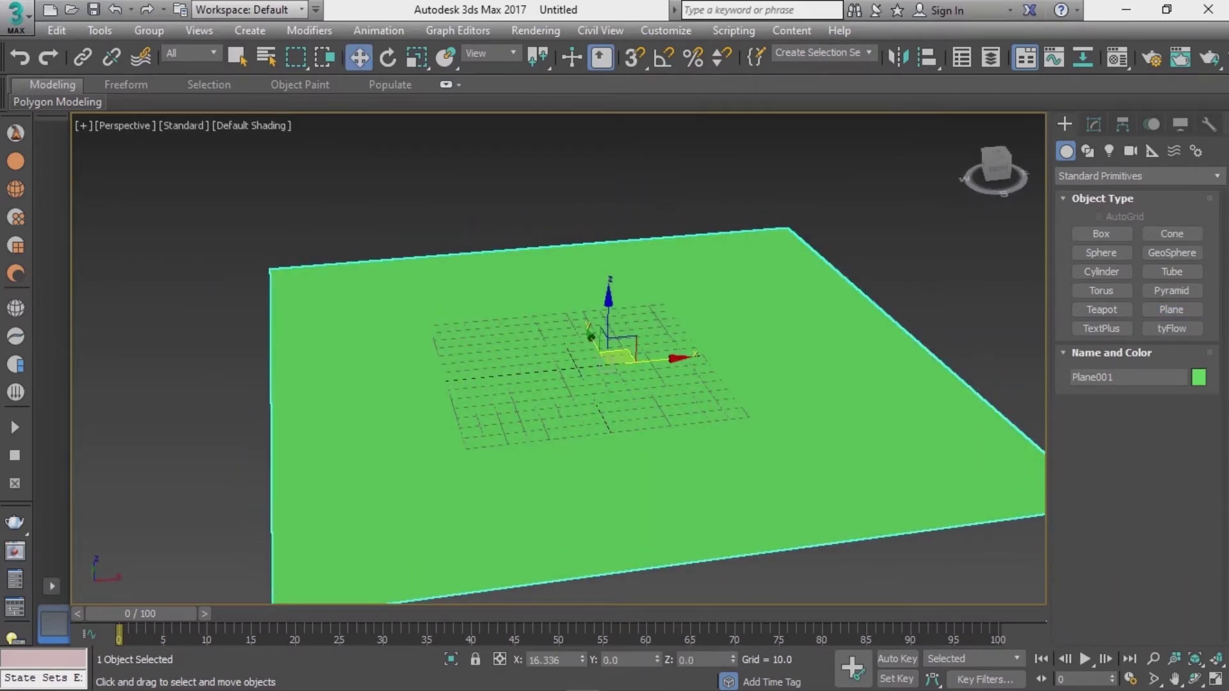
pyautogui.write('0')
pyautogui.press('Return')
pyautogui.moveTo(576, 384)
pyautogui.keyDown('alt'); pyautogui.mouseDown(button='middle')
pyautogui.moveTo(614, 358)
pyautogui.moveTo(640, 397)
pyautogui.mouseUp(button='middle'); pyautogui.keyUp('alt')
pyautogui.hotkey('ctrl', 'd')
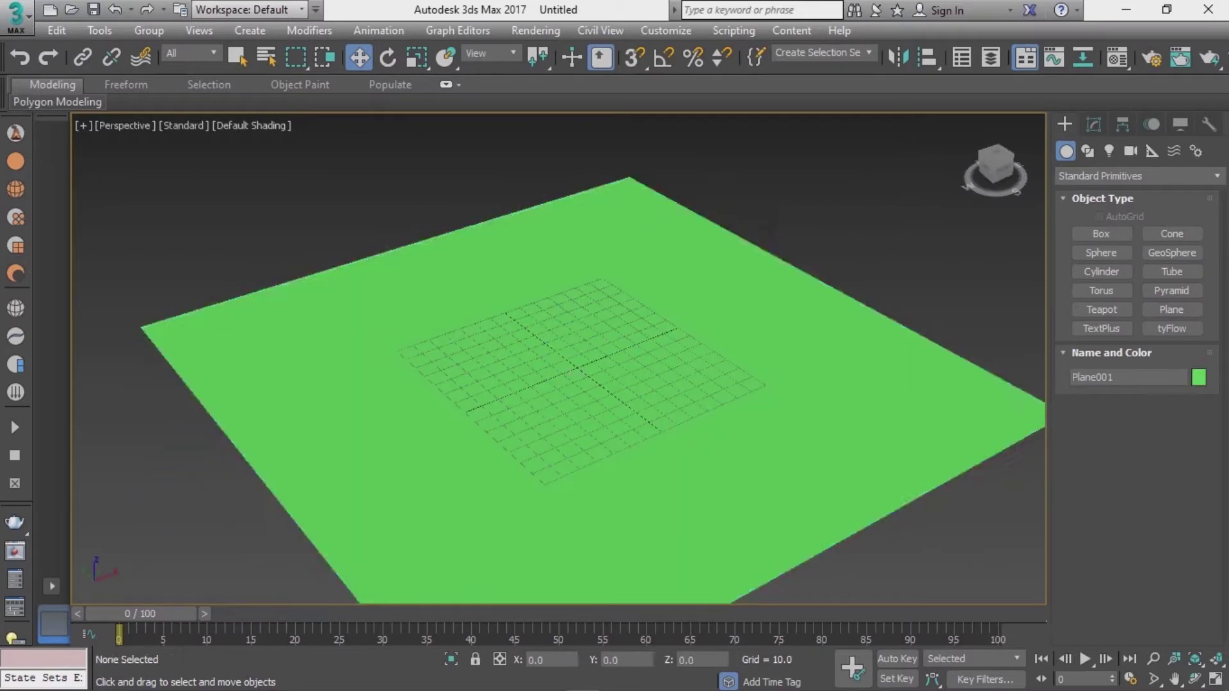
pyautogui.hotkey('ctrl', 'a')
pyautogui.keyDown('alt'); pyautogui.moveTo(557, 384); pyautogui.dragTo(588, 429, button='middle'); pyautogui.keyUp('alt')
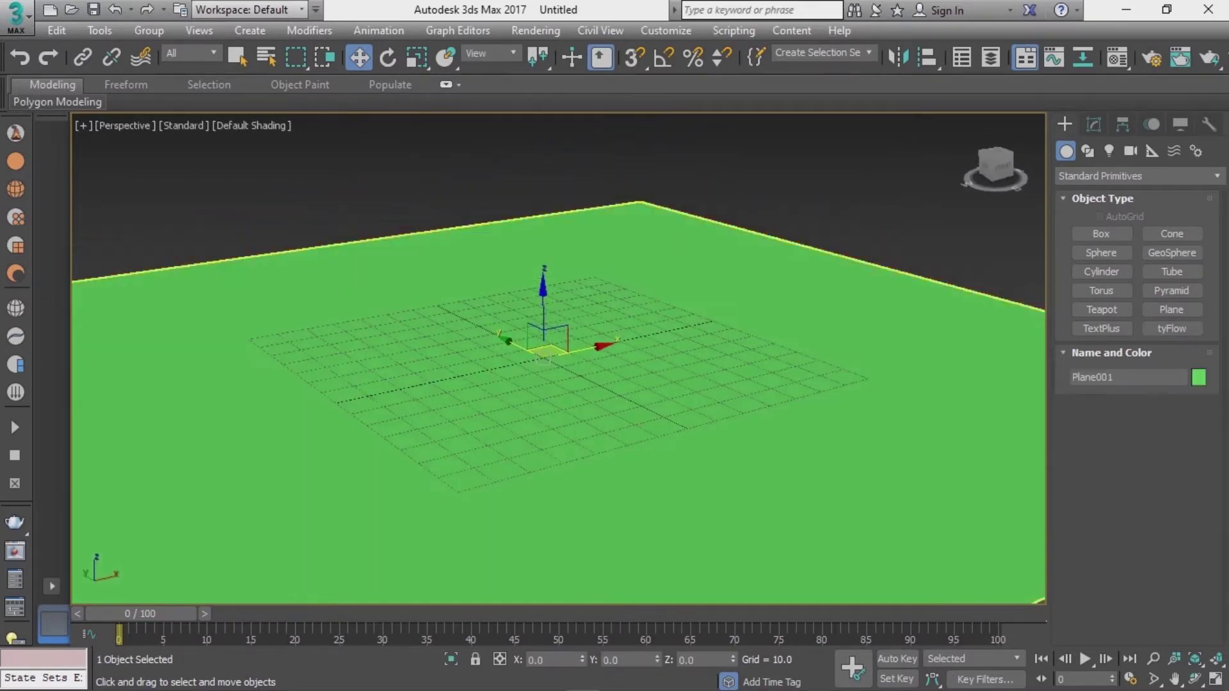
pyautogui.keyDown('alt'); pyautogui.moveTo(556, 352); pyautogui.dragTo(569, 403, button='middle'); pyautogui.keyUp('alt')
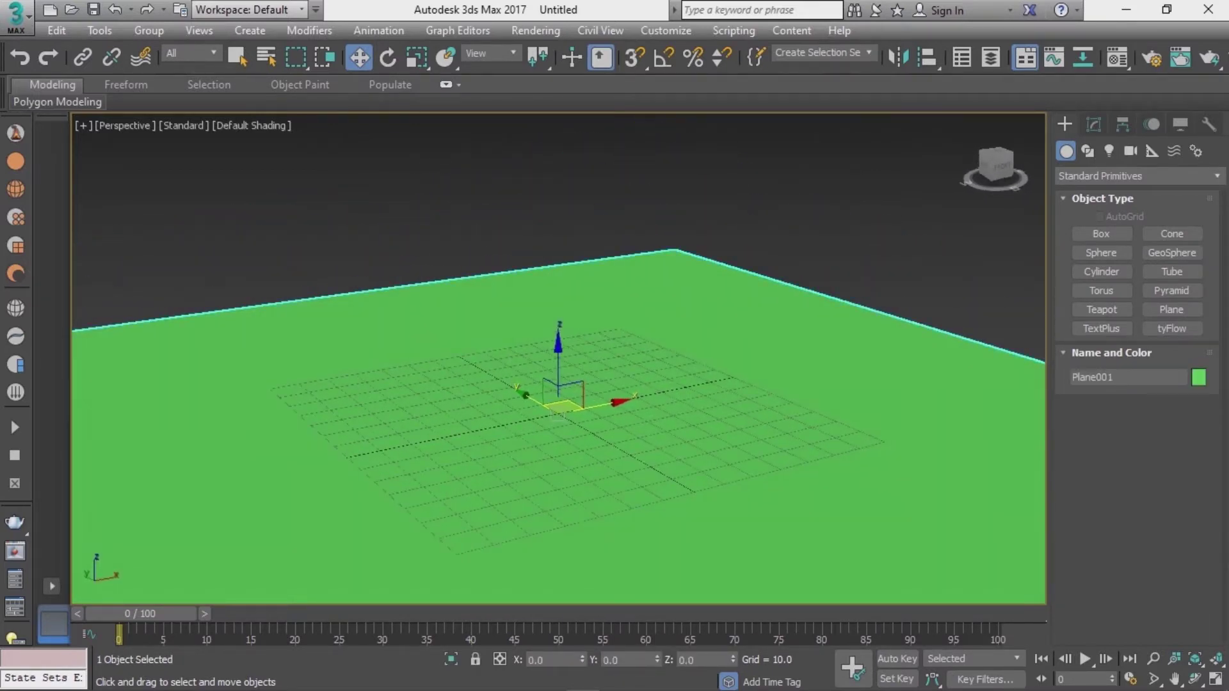
# Drag out a flat box on the floor grid.
pyautogui.click(1100, 233)
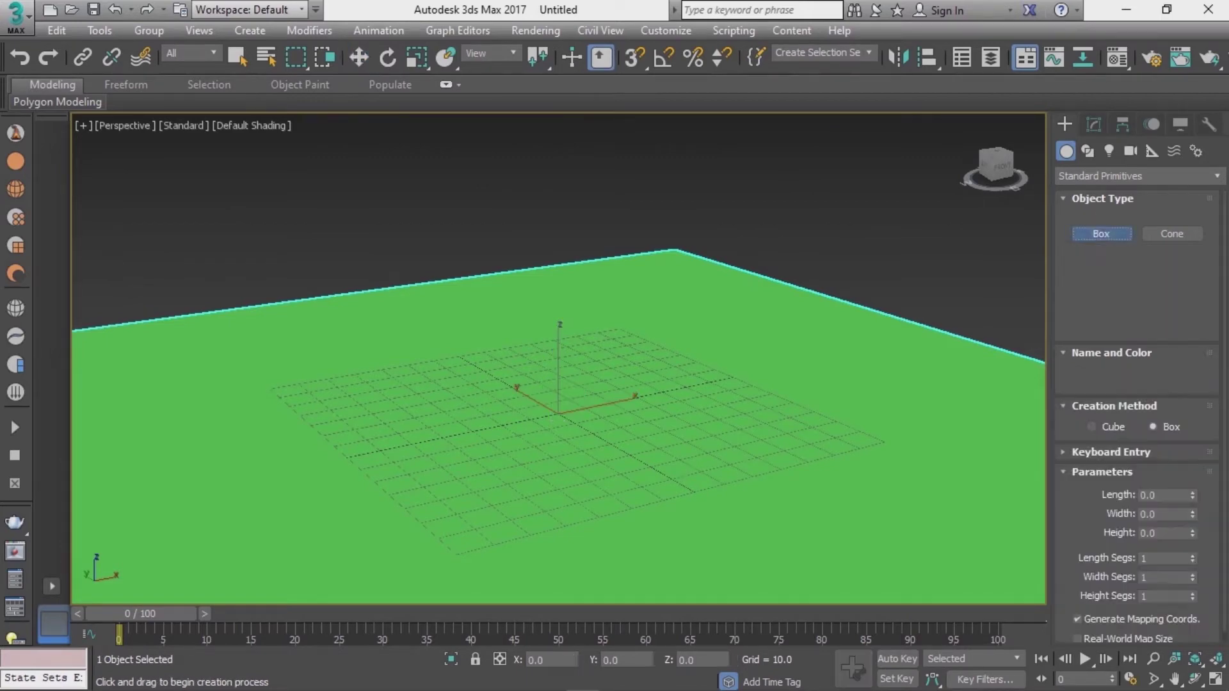
pyautogui.keyDown('alt'); pyautogui.moveTo(556, 384); pyautogui.dragTo(563, 409, button='middle'); pyautogui.keyUp('alt')
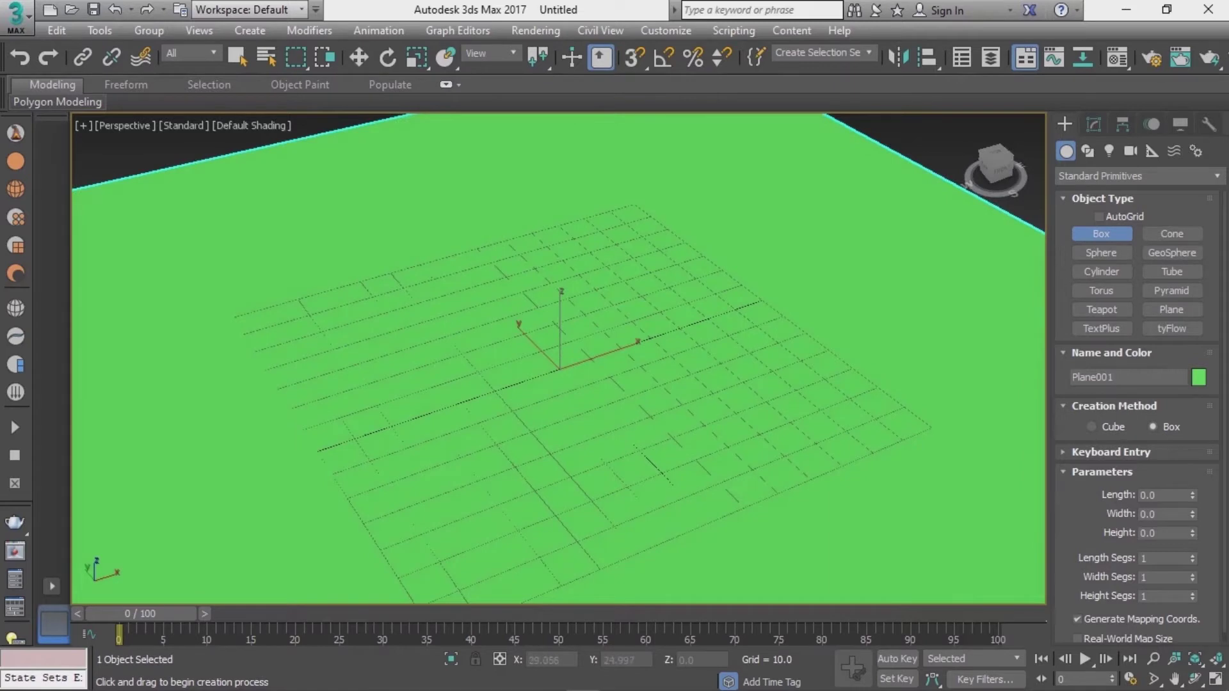
pyautogui.moveTo(611, 307); pyautogui.dragTo(481, 472)
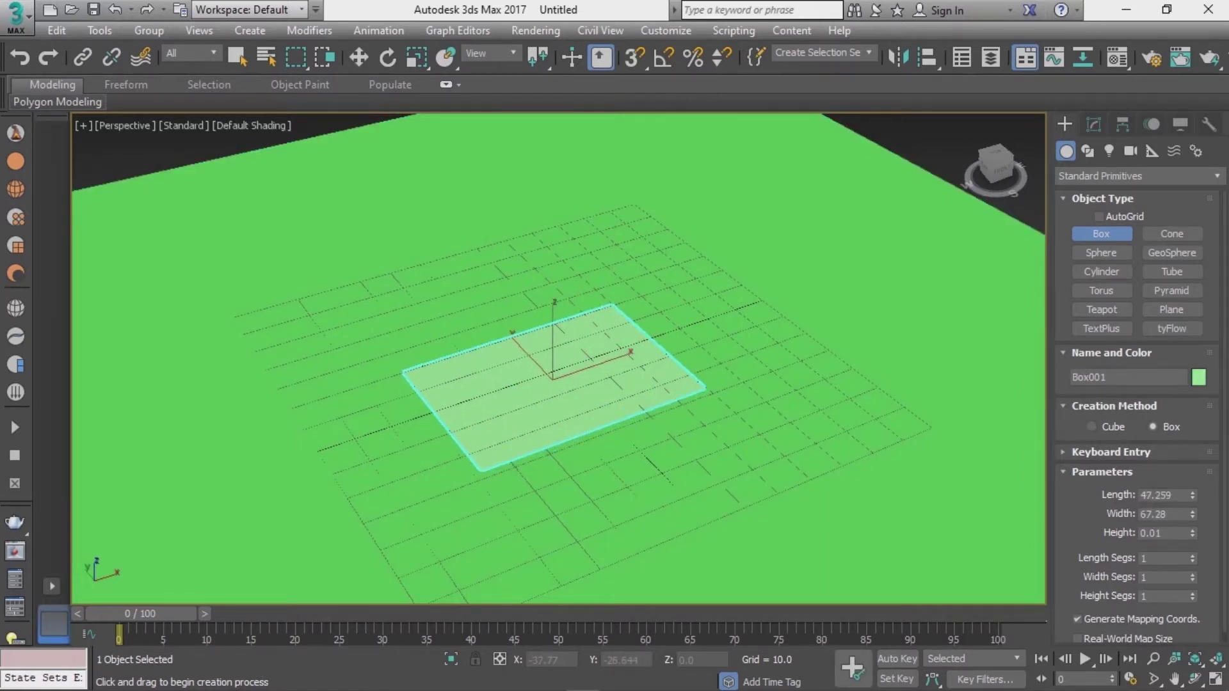
pyautogui.click(481, 461)
pyautogui.press('w')
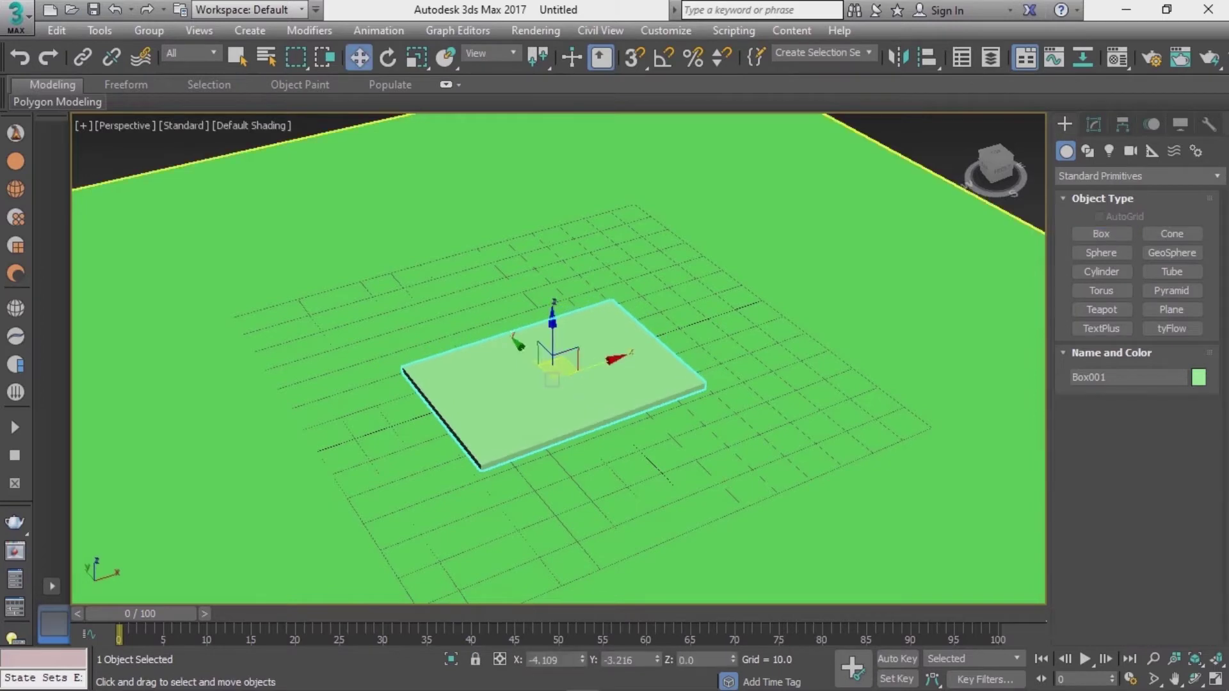
# Set Box001's Length to 40, Width to 40 and Height to 0.1.
pyautogui.click(1094, 124)
pyautogui.click(1159, 381)
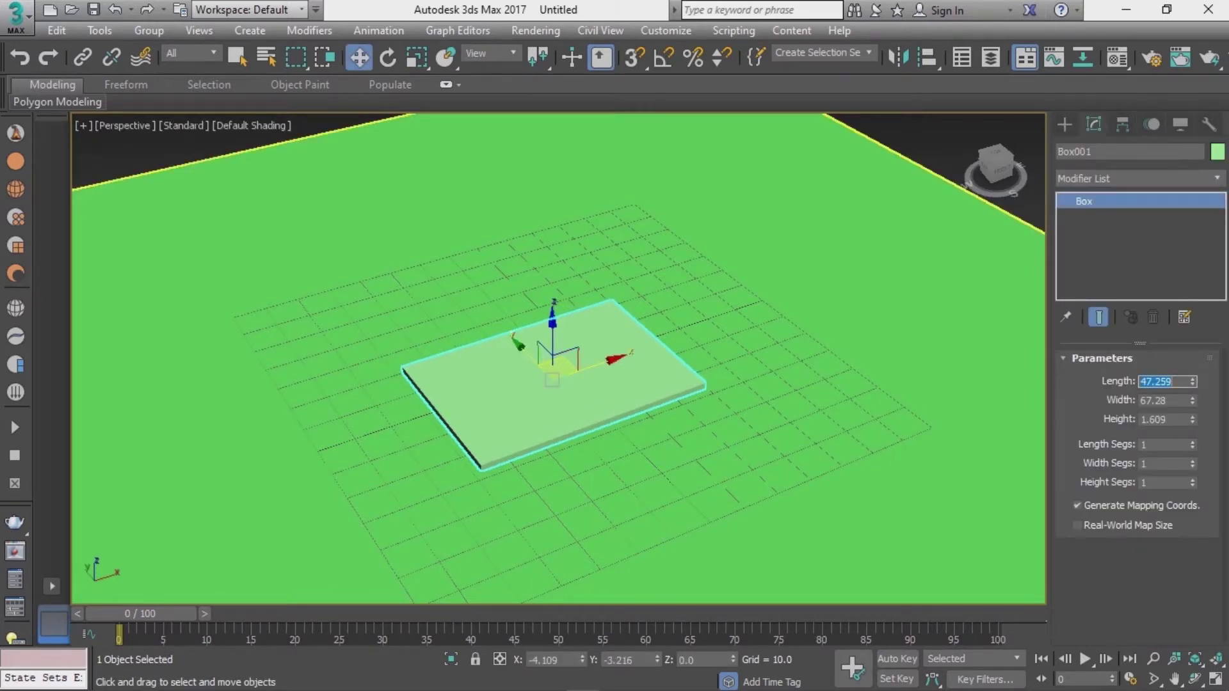
pyautogui.write('40')
pyautogui.press('Return')
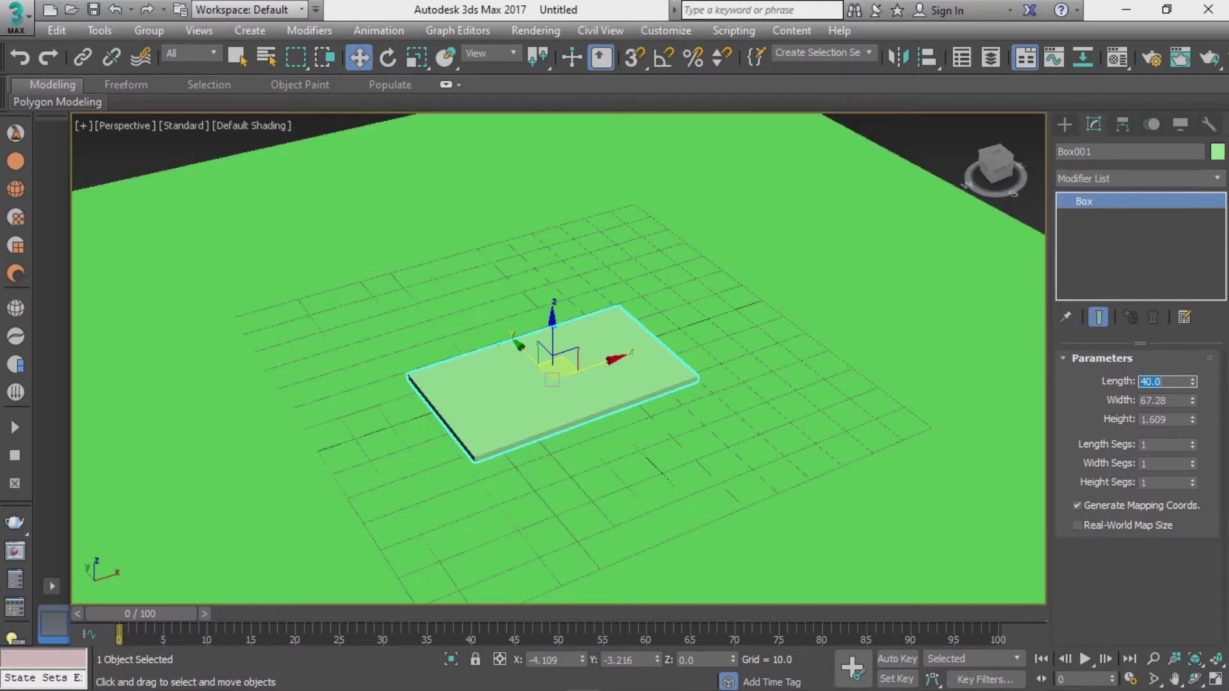
pyautogui.press('Tab')
pyautogui.write('60')
pyautogui.press('Return')
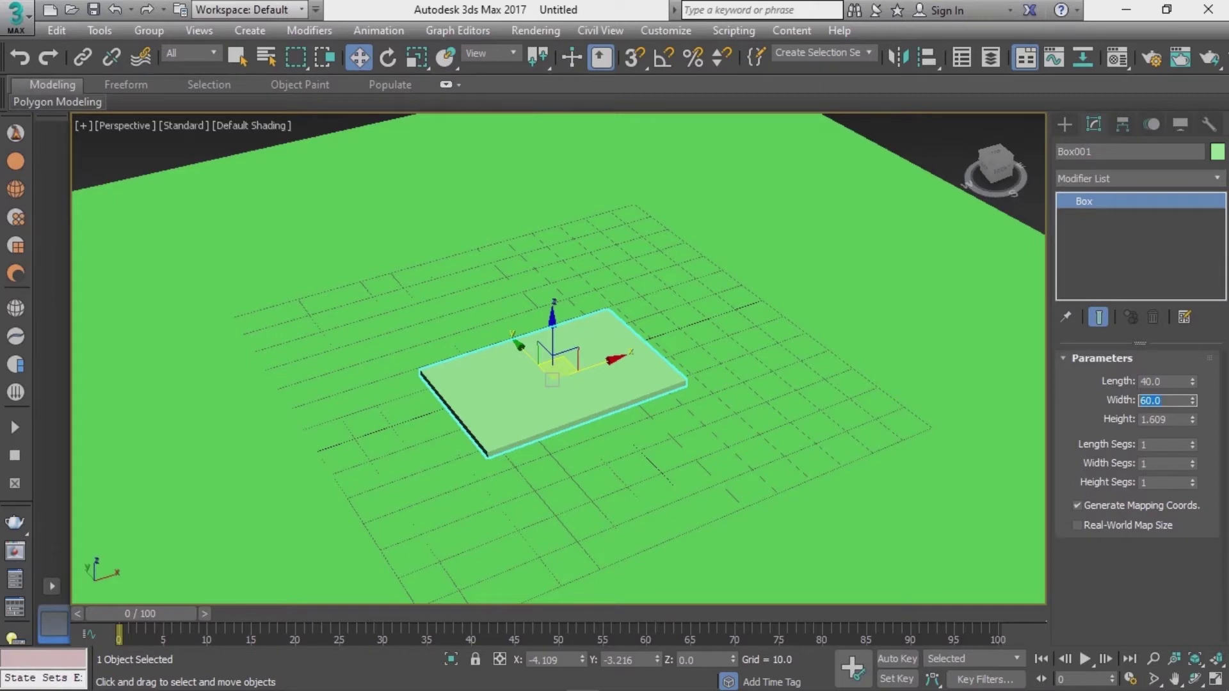
pyautogui.write('40')
pyautogui.press('Return')
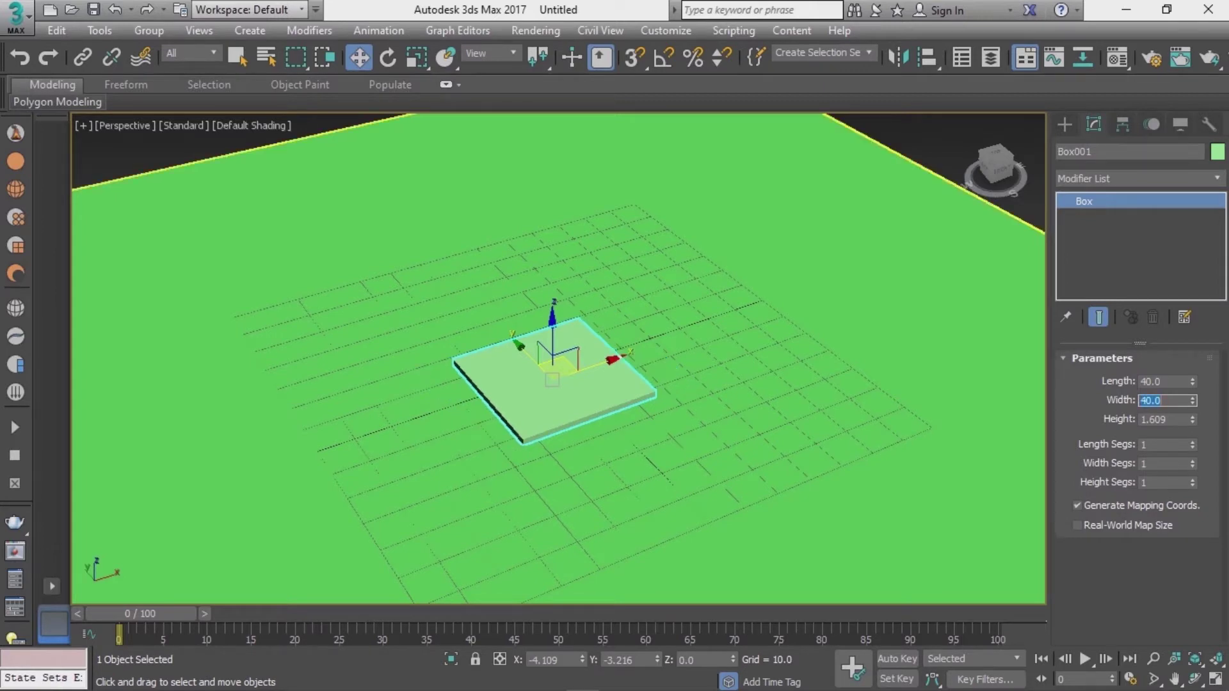
pyautogui.press('Tab')
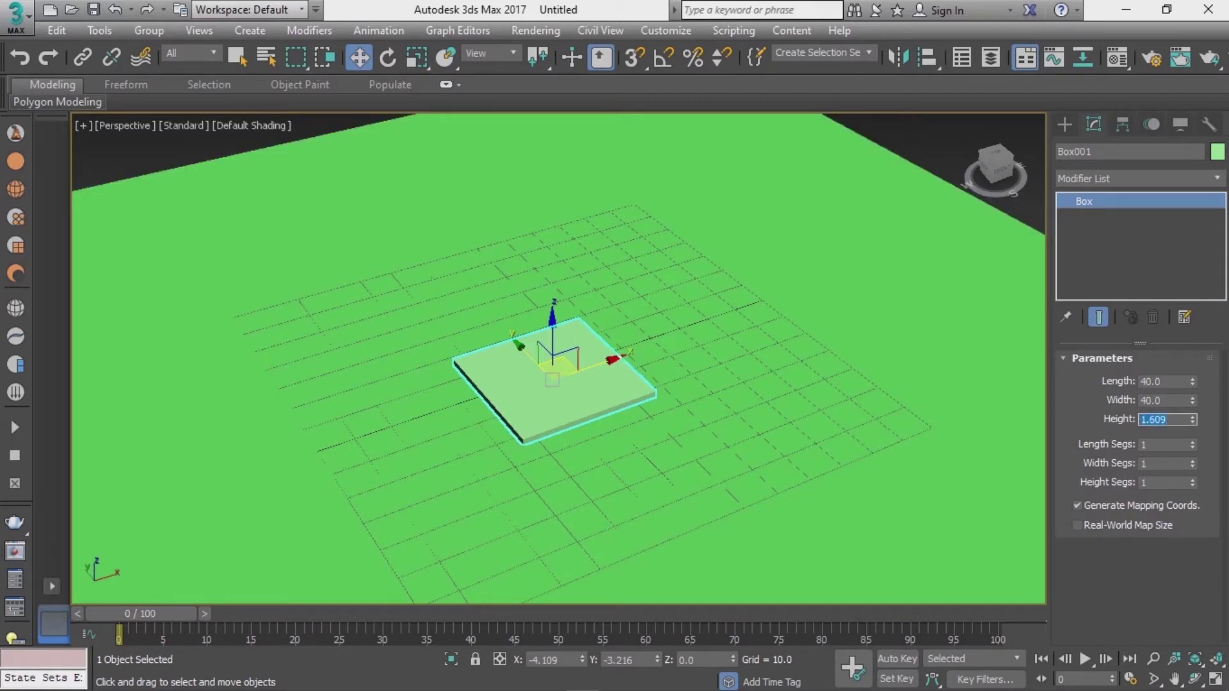
pyautogui.write('0.1')
pyautogui.press('Return')
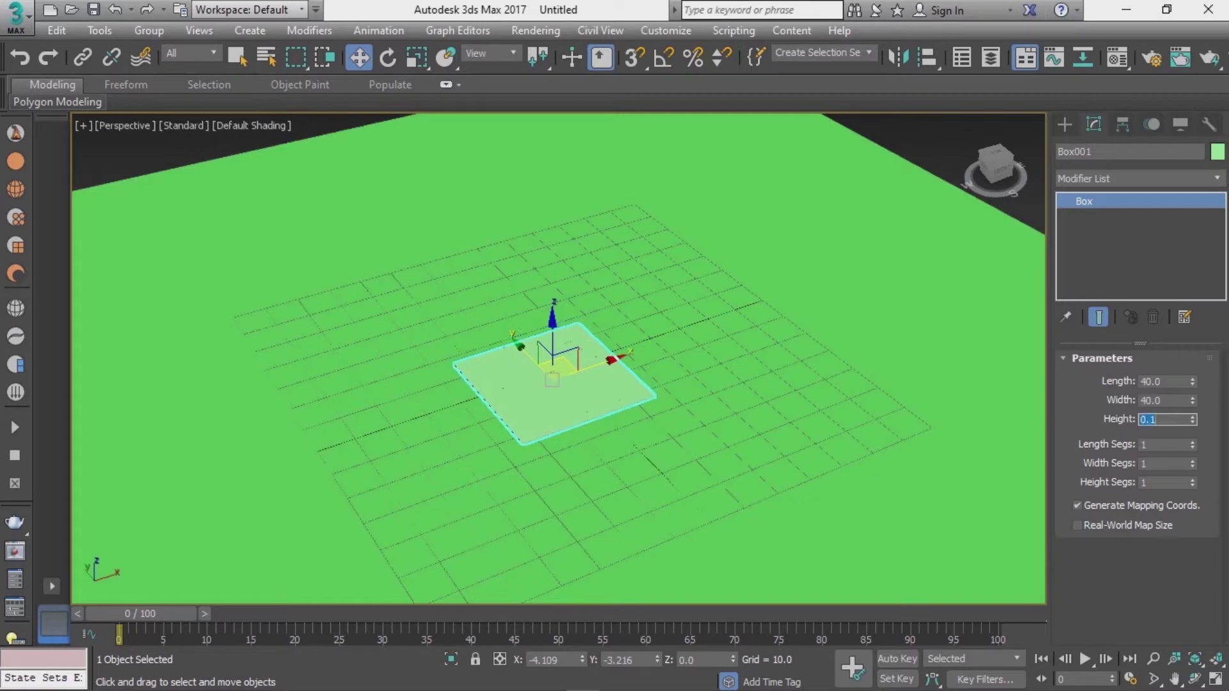
pyautogui.keyDown('alt'); pyautogui.moveTo(557, 384); pyautogui.dragTo(576, 358, button='middle'); pyautogui.keyUp('alt')
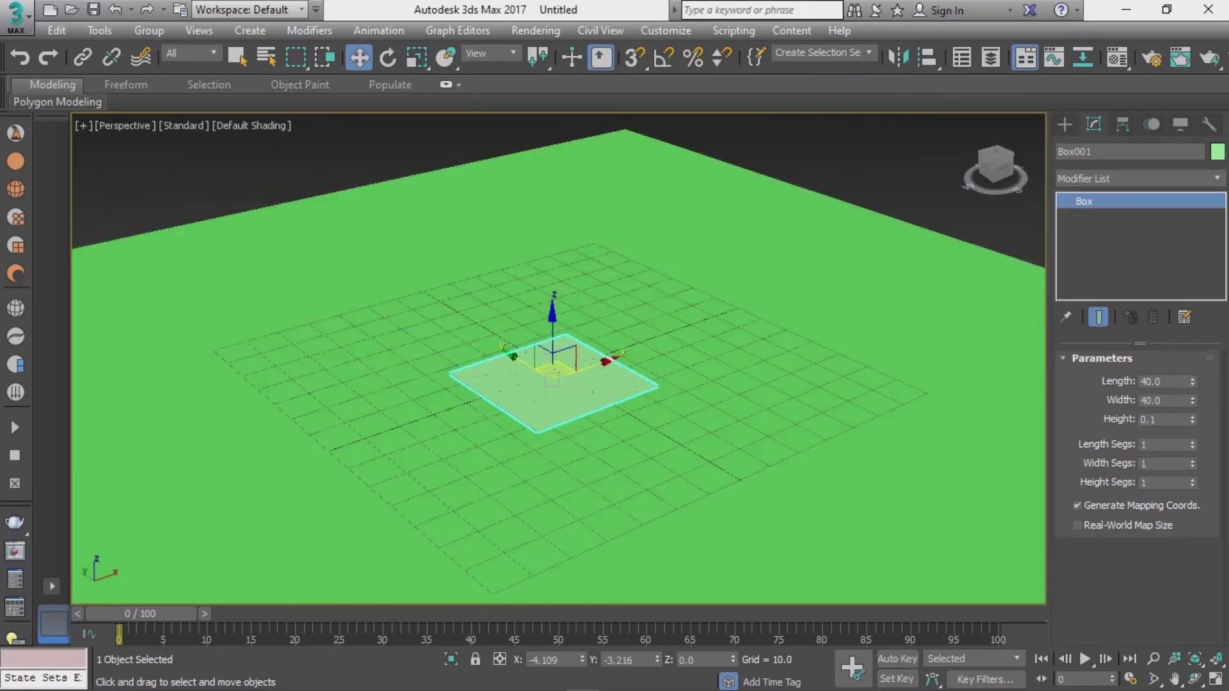
# Raise the thin plate about 30 units above the floor along Z.
pyautogui.keyDown('alt'); pyautogui.moveTo(557, 384); pyautogui.dragTo(557, 358, button='middle'); pyautogui.keyUp('alt')
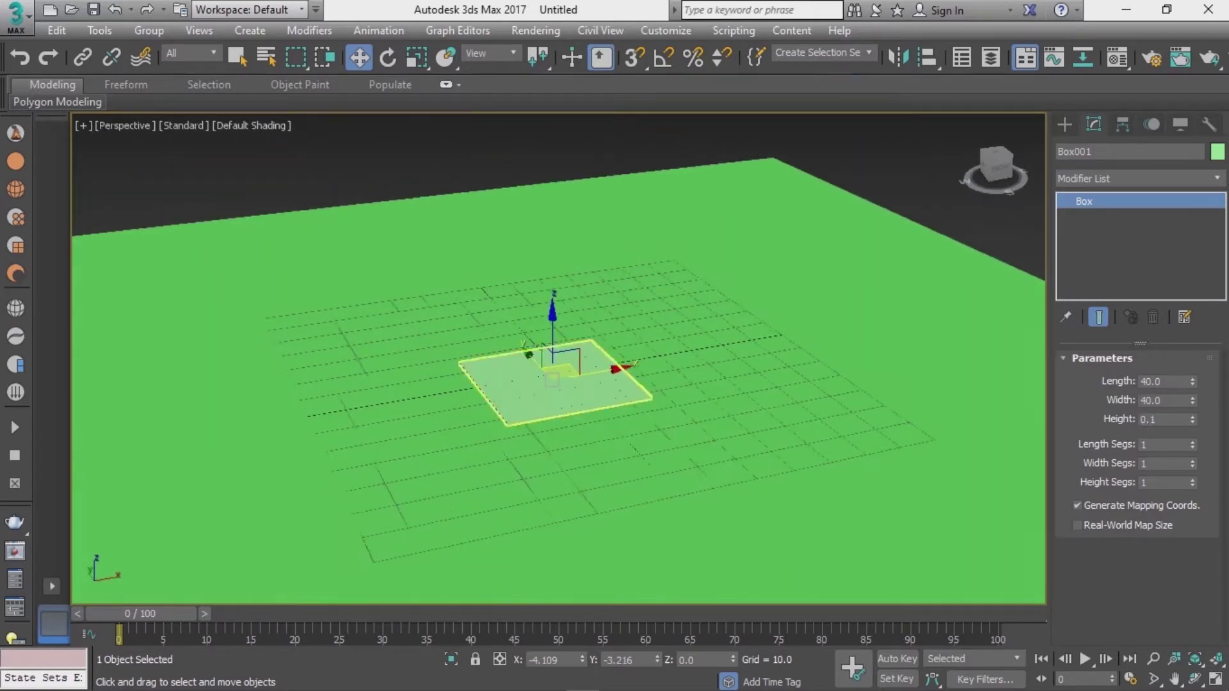
pyautogui.scroll(3, 556, 384)
pyautogui.moveTo(562, 313); pyautogui.dragTo(563, 128)
pyautogui.scroll(-3, 576, 256)
pyautogui.moveTo(557, 384)
pyautogui.keyDown('alt'); pyautogui.mouseDown(button='middle')
pyautogui.moveTo(557, 410)
pyautogui.moveTo(557, 333)
pyautogui.moveTo(557, 390)
pyautogui.moveTo(512, 384)
pyautogui.moveTo(557, 377)
pyautogui.moveTo(557, 320)
pyautogui.moveTo(557, 384)
pyautogui.moveTo(570, 387)
pyautogui.mouseUp(button='middle'); pyautogui.keyUp('alt')
pyautogui.scroll(2, 576, 269)
pyautogui.scroll(2, 576, 281)
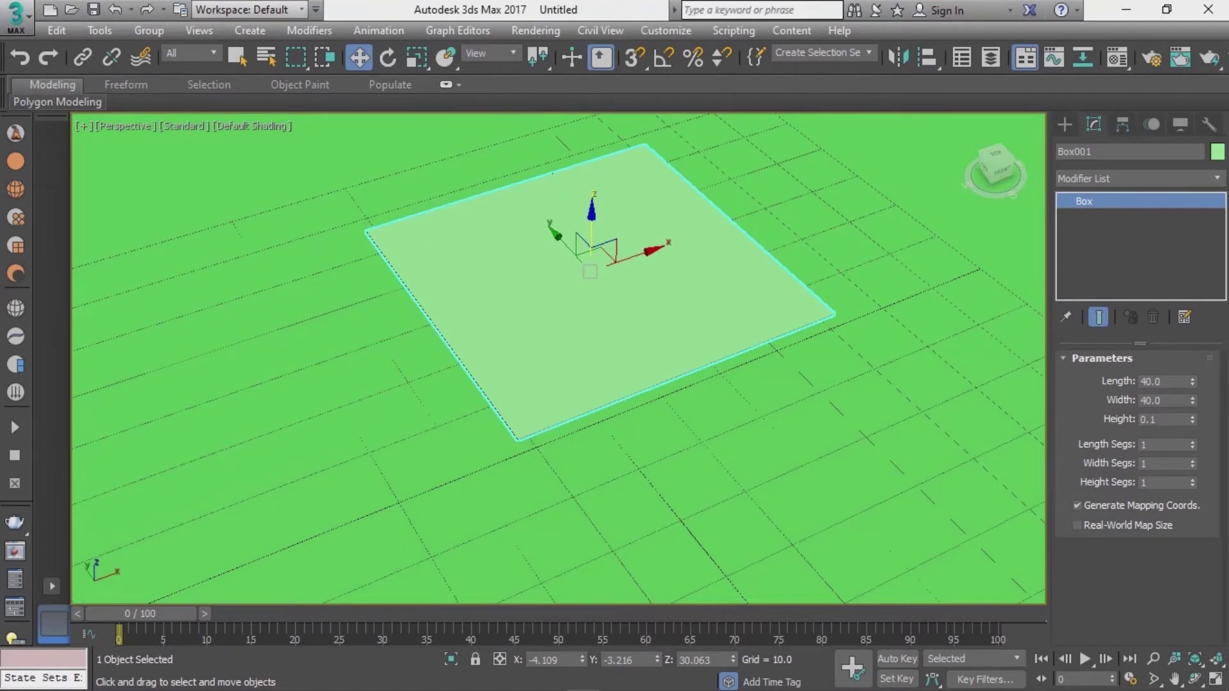
# Set Length Segs and Width Segs to 30 and turn on Edged Faces.
pyautogui.click(1161, 444)
pyautogui.press('Return')
pyautogui.press('F4')
pyautogui.click(1162, 463)
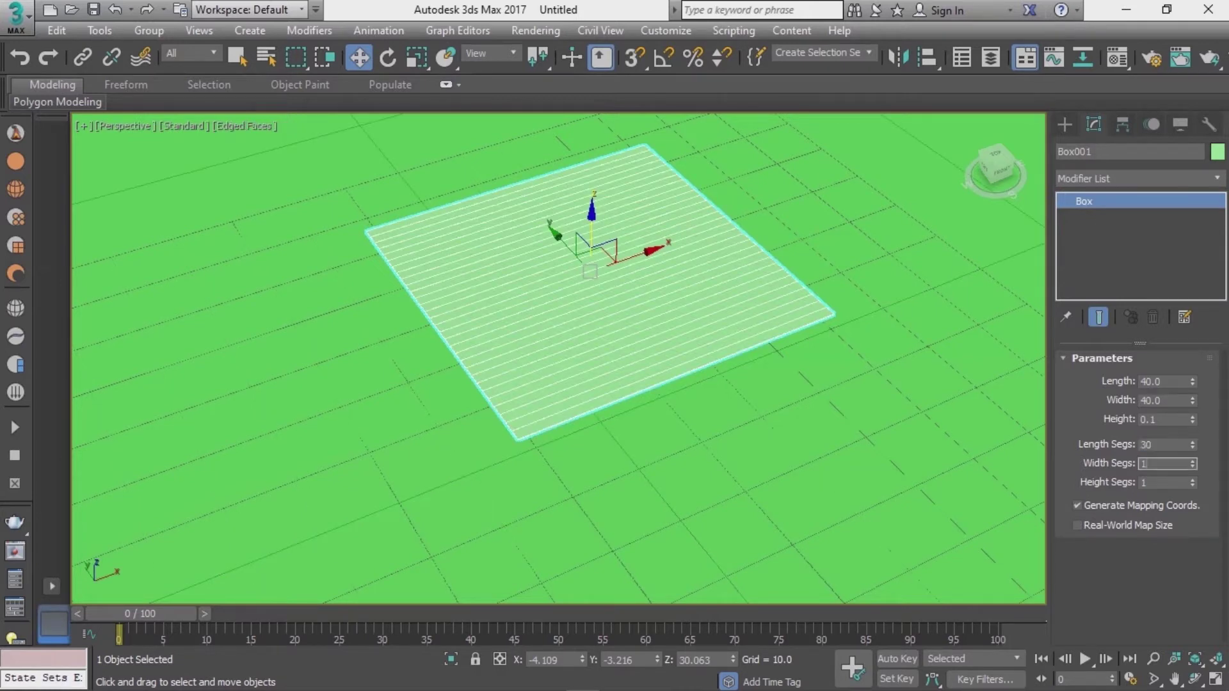
pyautogui.write('30')
pyautogui.press('Return')
pyautogui.moveTo(557, 359)
pyautogui.keyDown('alt'); pyautogui.mouseDown(button='middle')
pyautogui.moveTo(556, 307)
pyautogui.moveTo(576, 306)
pyautogui.mouseUp(button='middle'); pyautogui.keyUp('alt')
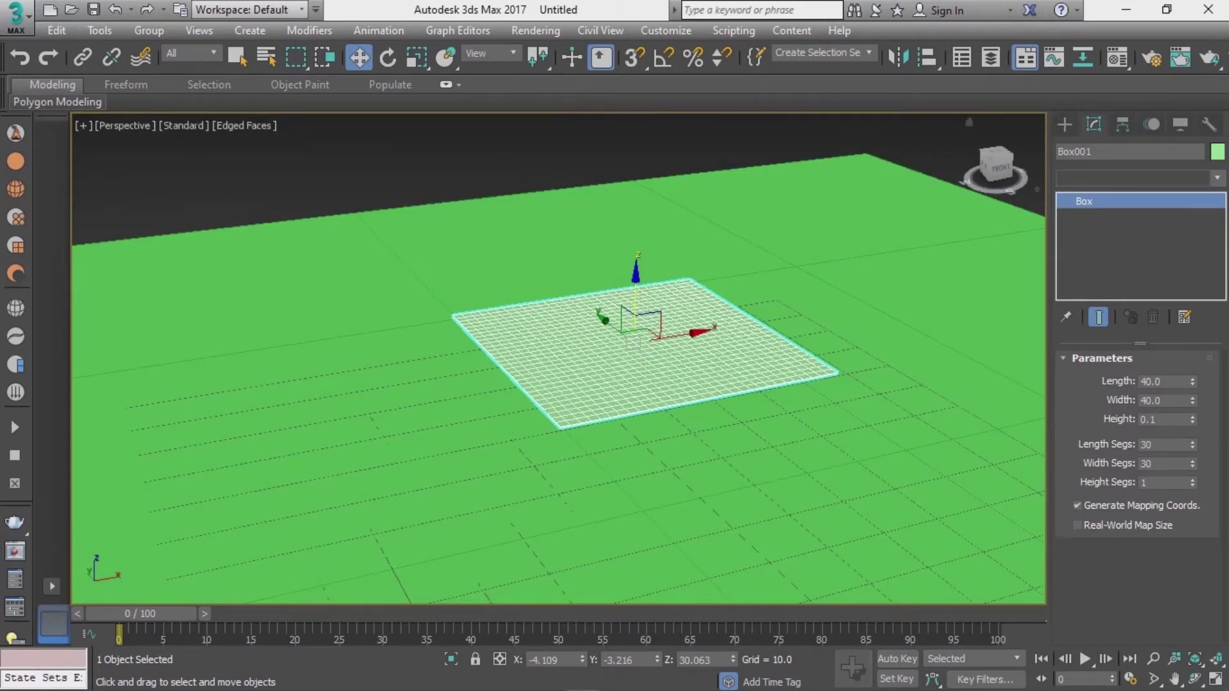
# Apply a Cloth modifier to Box001 from the modifier list.
pyautogui.click(1135, 178)
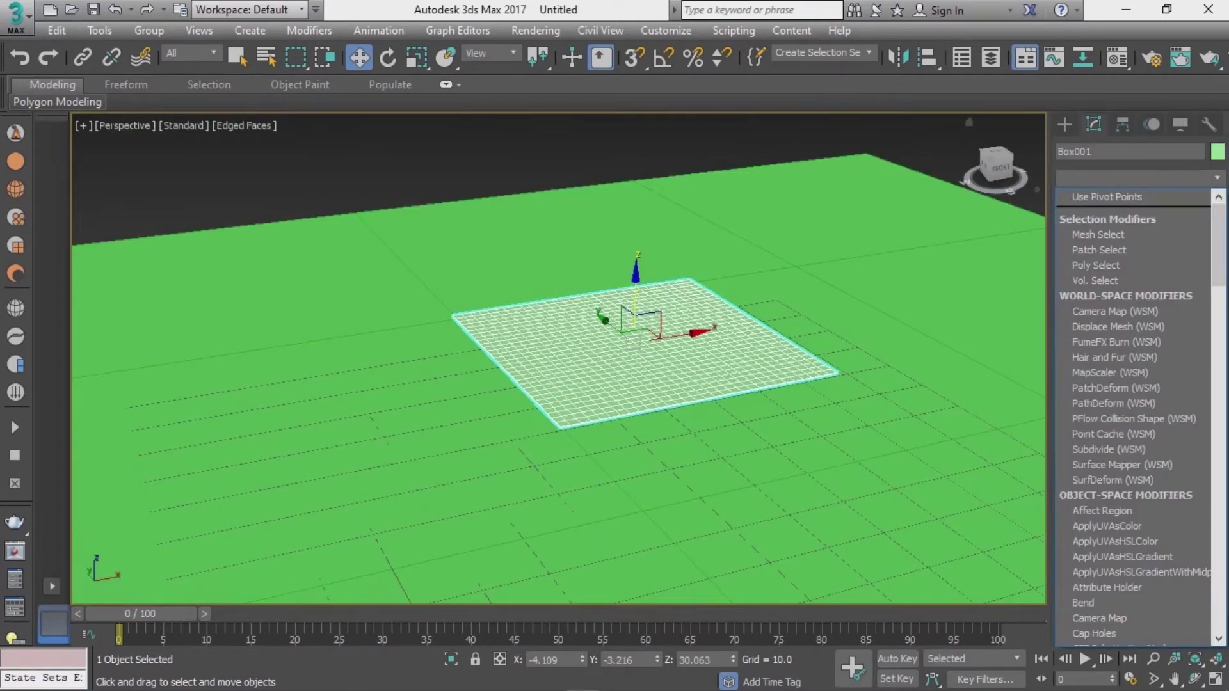
pyautogui.press('c')
pyautogui.press('c')
pyautogui.press('c')
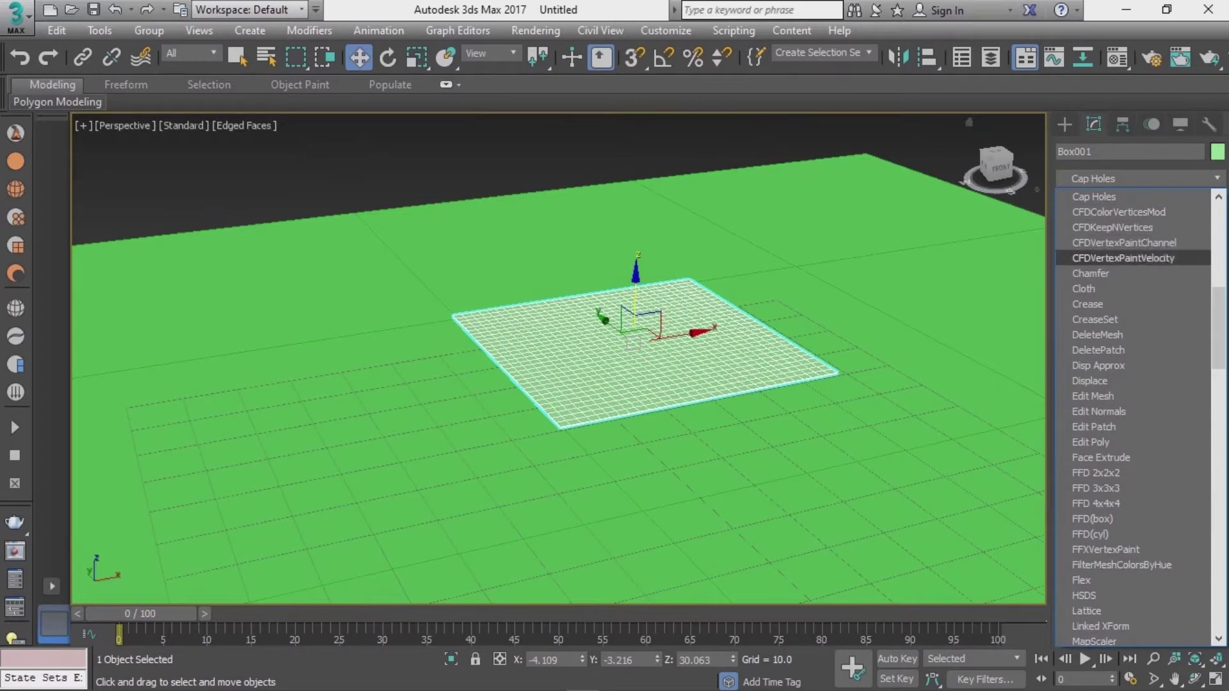
pyautogui.press('Down')
pyautogui.press('Down')
pyautogui.press('Return')
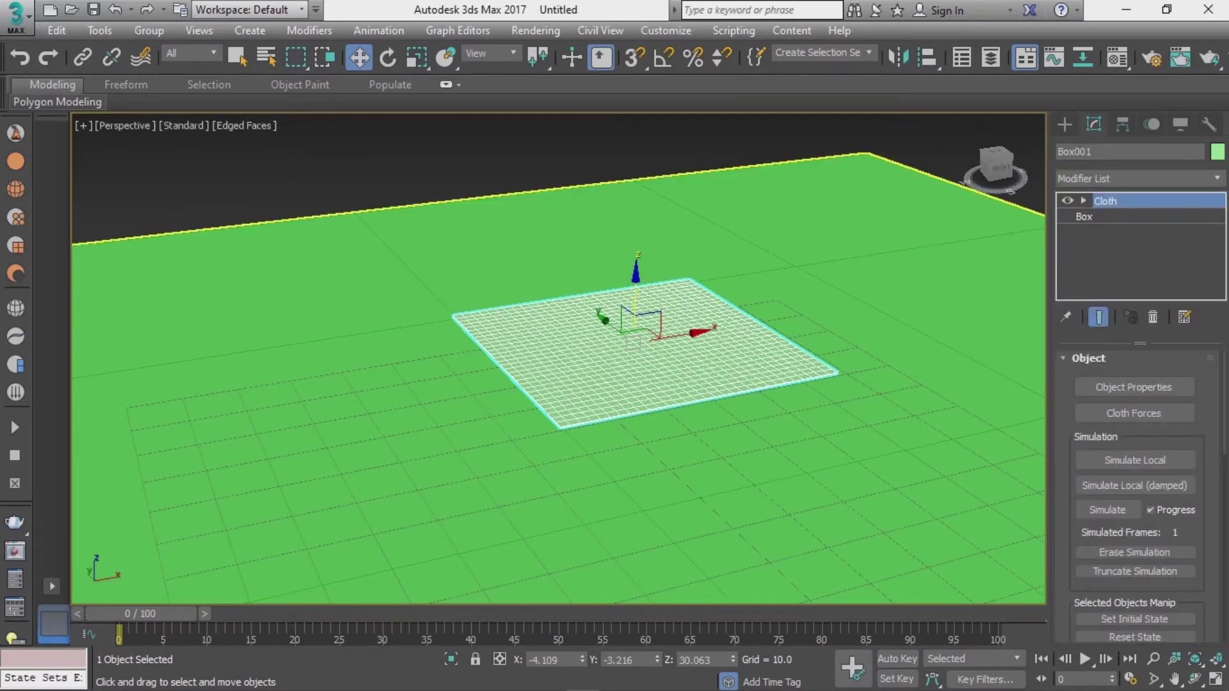
pyautogui.moveTo(557, 384)
pyautogui.keyDown('alt'); pyautogui.mouseDown(button='middle')
pyautogui.moveTo(557, 333)
pyautogui.moveTo(569, 391)
pyautogui.mouseUp(button='middle'); pyautogui.keyUp('alt')
# In Cloth Object Properties, set Box001 to Cloth and show the fabric presets.
pyautogui.click(1133, 386)
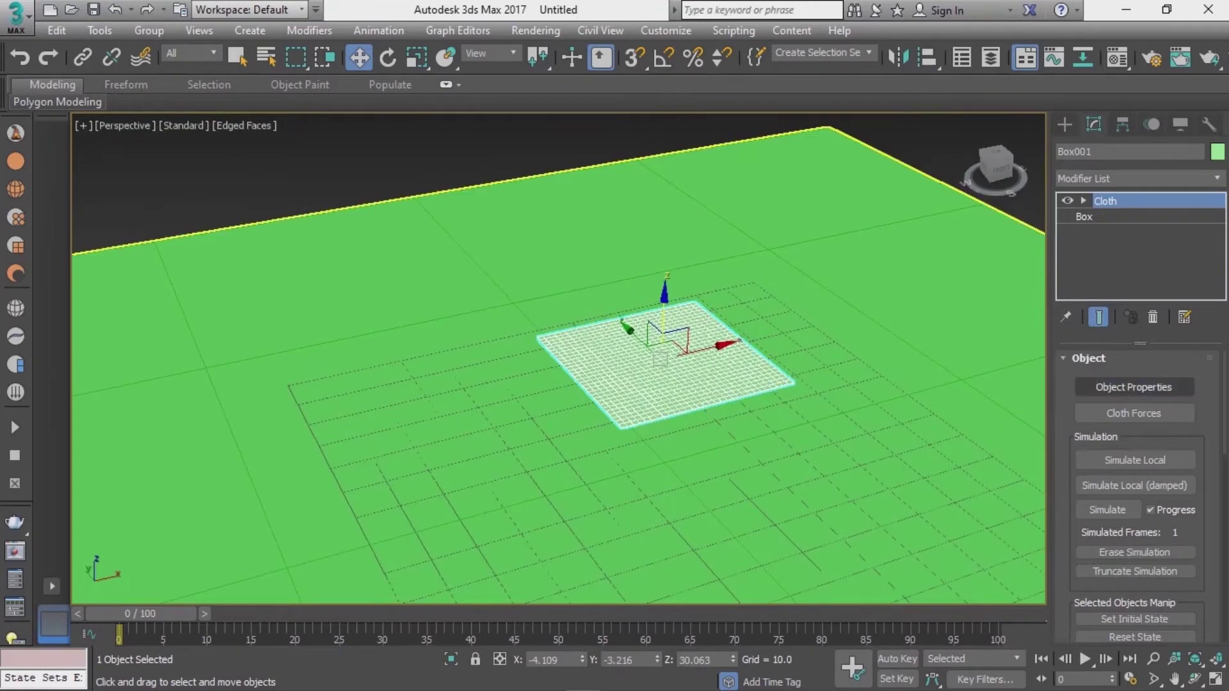
pyautogui.click(434, 102)
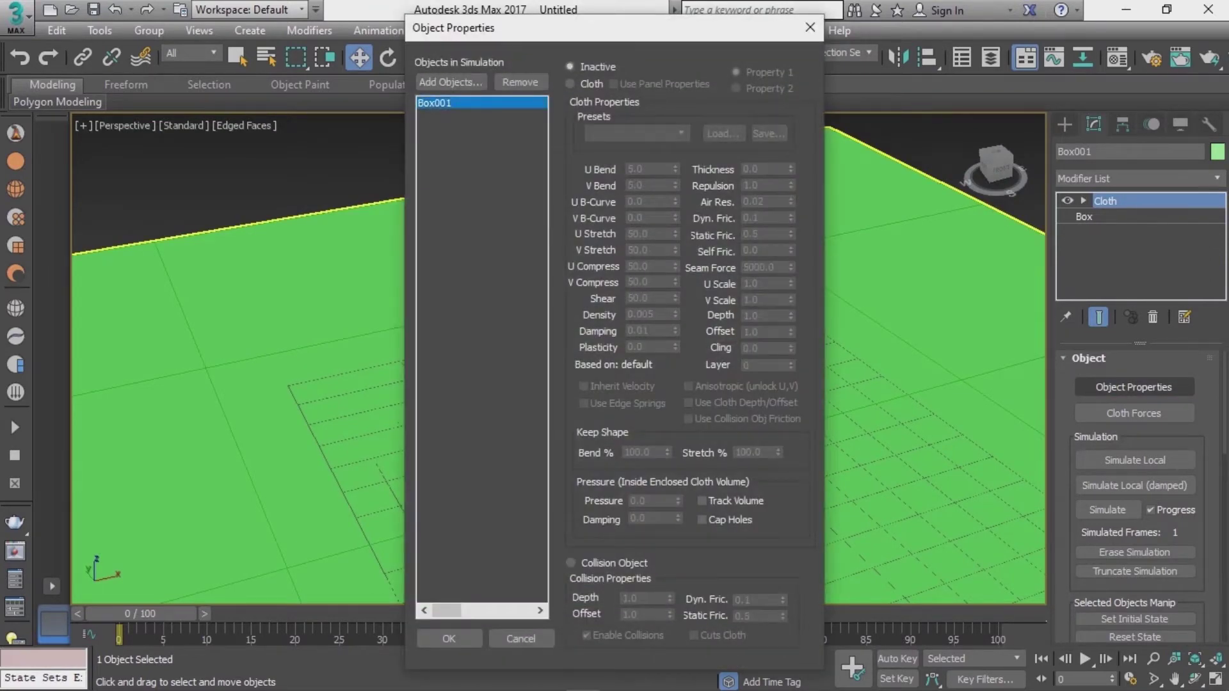
pyautogui.moveTo(486, 27); pyautogui.dragTo(165, 31)
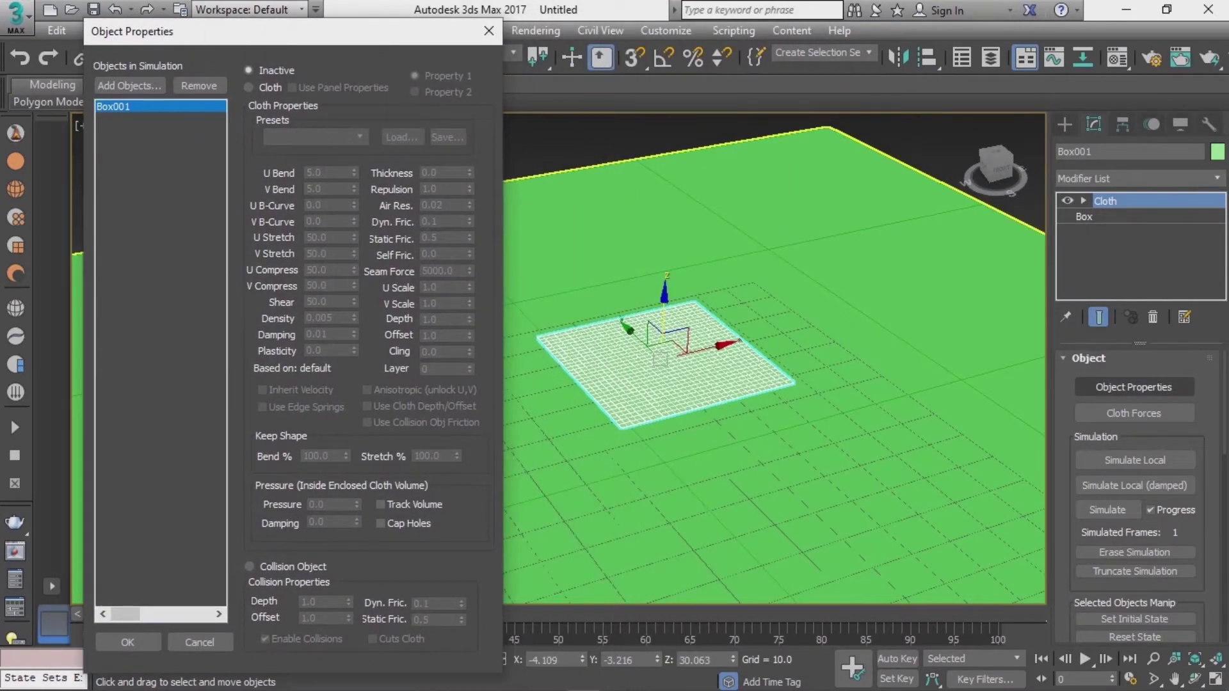
pyautogui.click(248, 87)
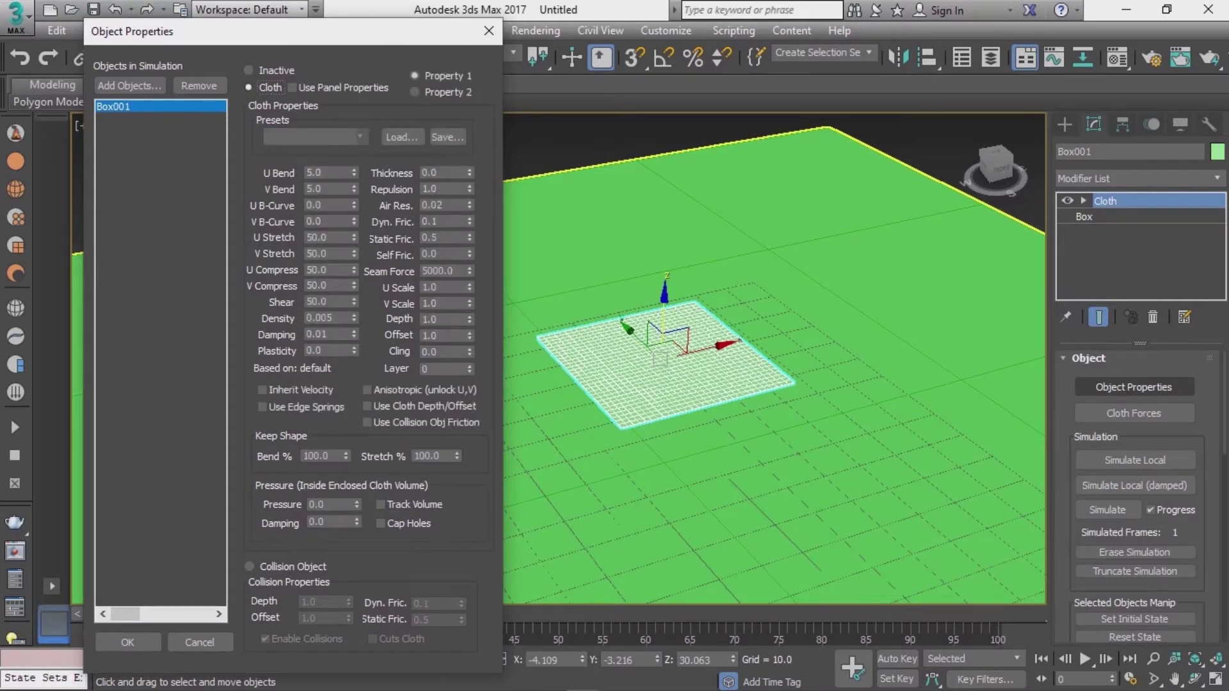
pyautogui.click(359, 136)
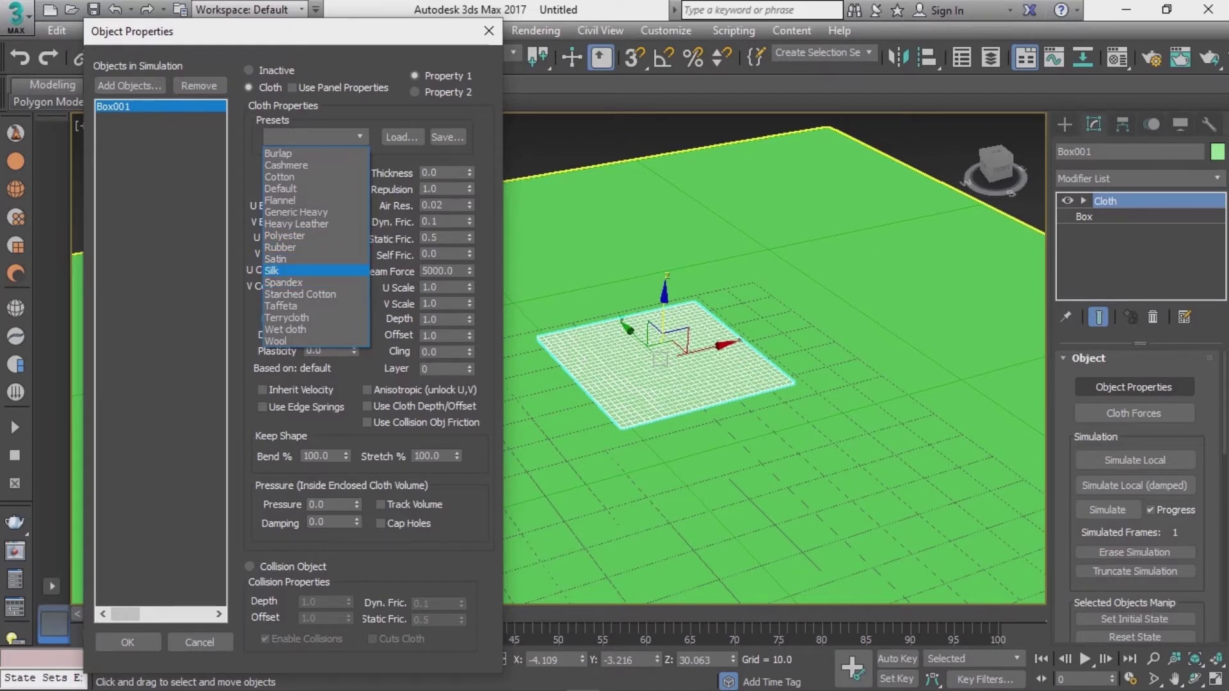
# Give Box001 the Satin cloth preset with a pressure of 4.0.
pyautogui.click(275, 270)
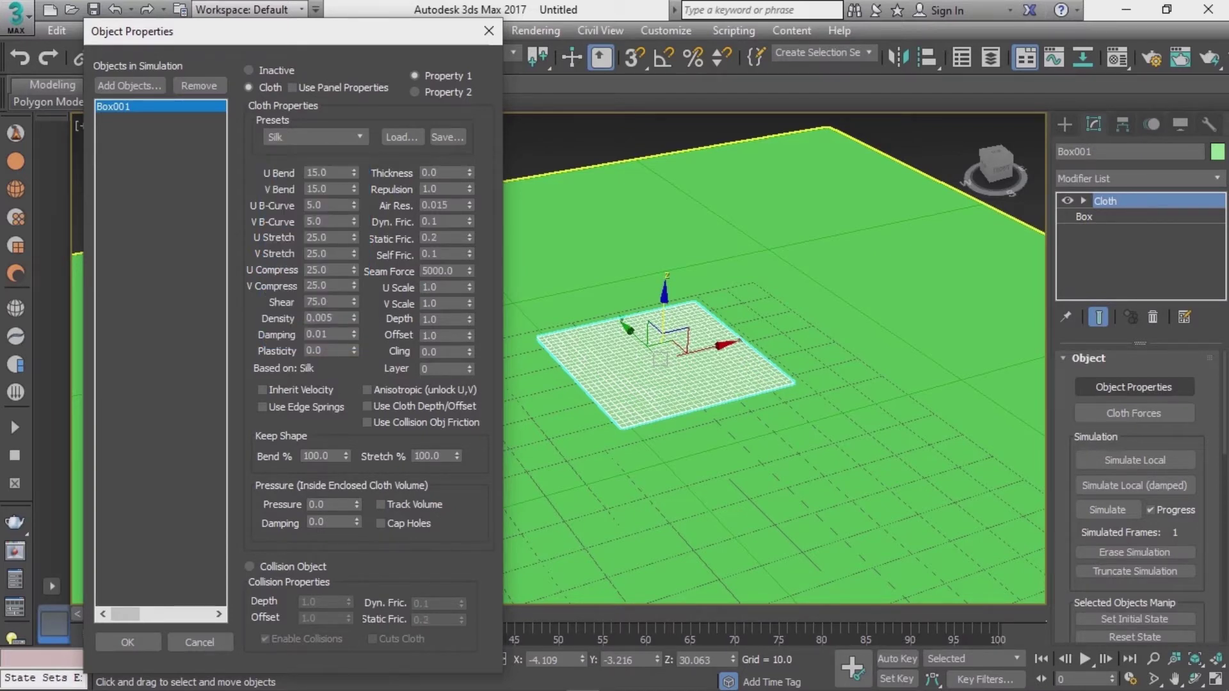
pyautogui.click(314, 137)
pyautogui.click(275, 260)
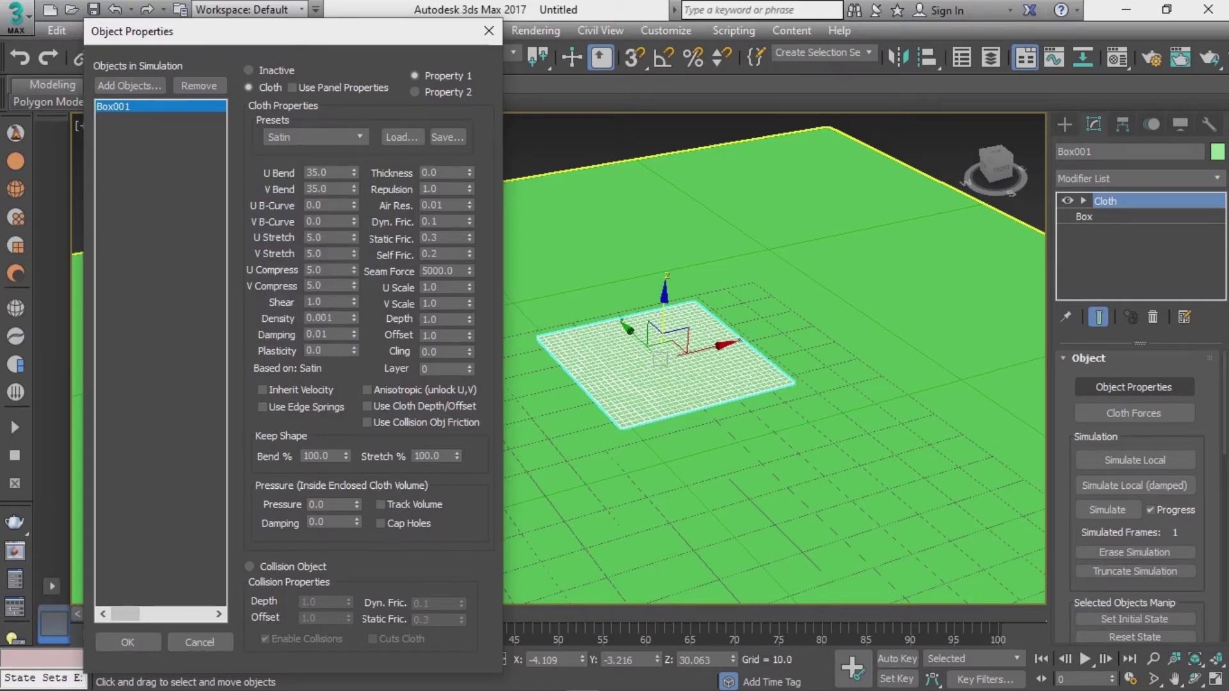
pyautogui.click(327, 504)
pyautogui.write('4')
pyautogui.press('Return')
# Add Plane001 to the simulation as a Collision Object and accept the properties.
pyautogui.click(129, 86)
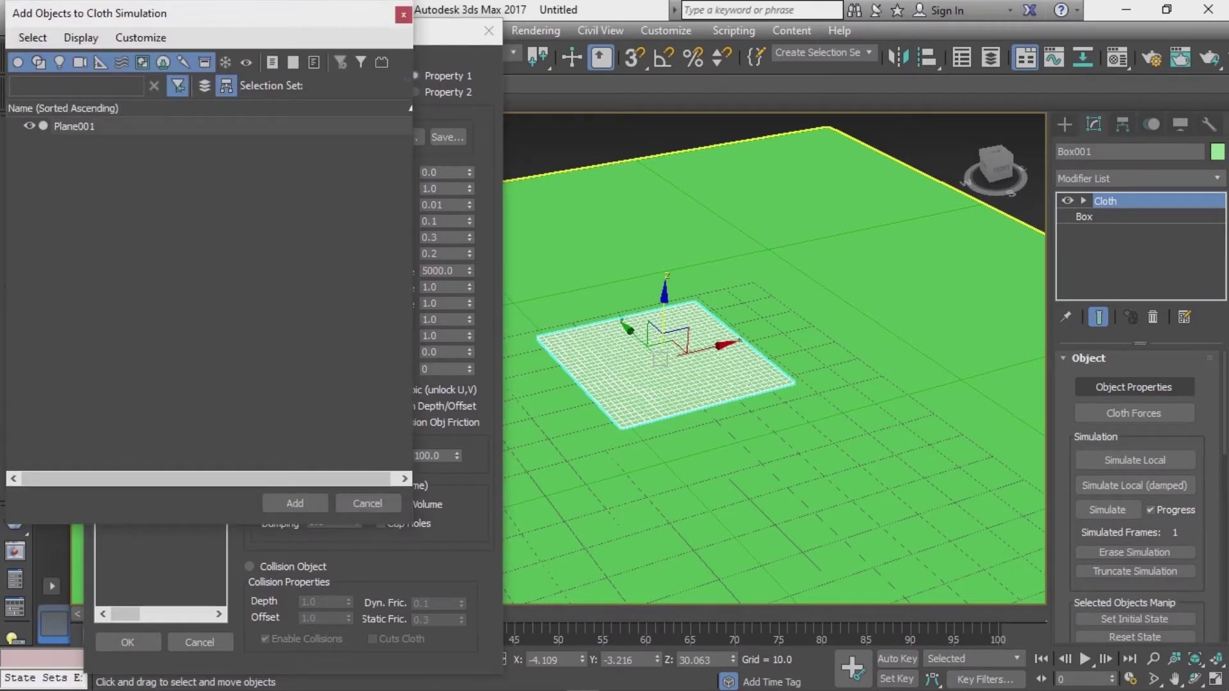
pyautogui.click(73, 126)
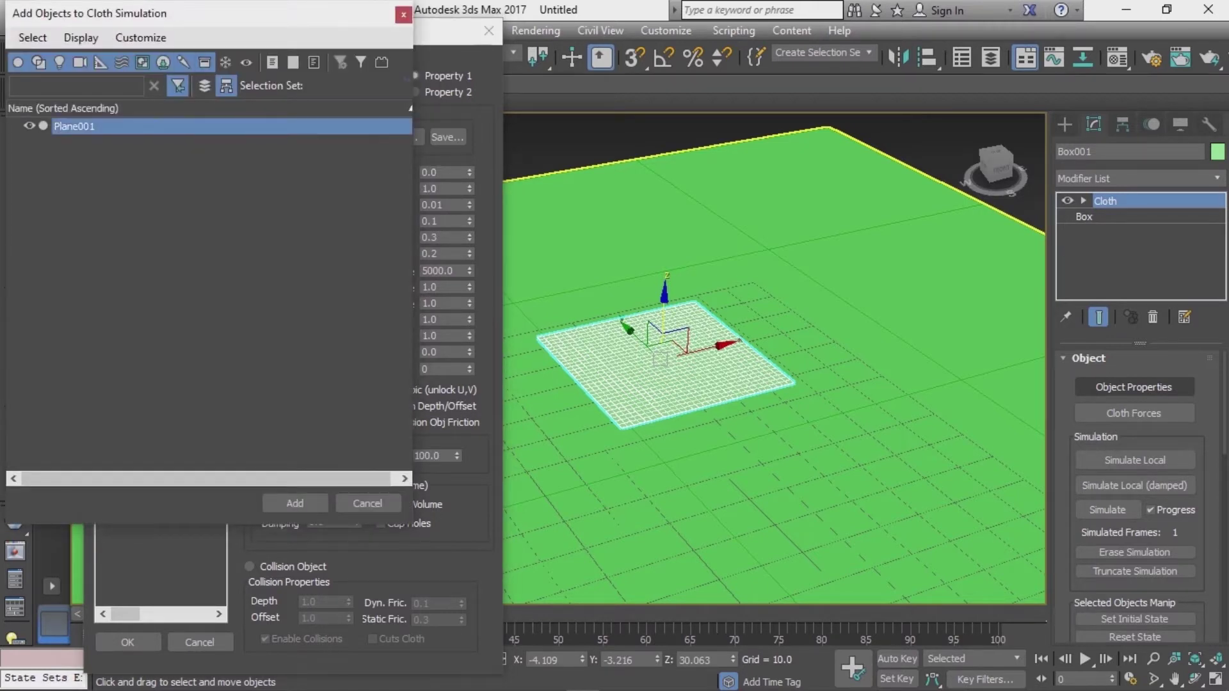
pyautogui.click(294, 503)
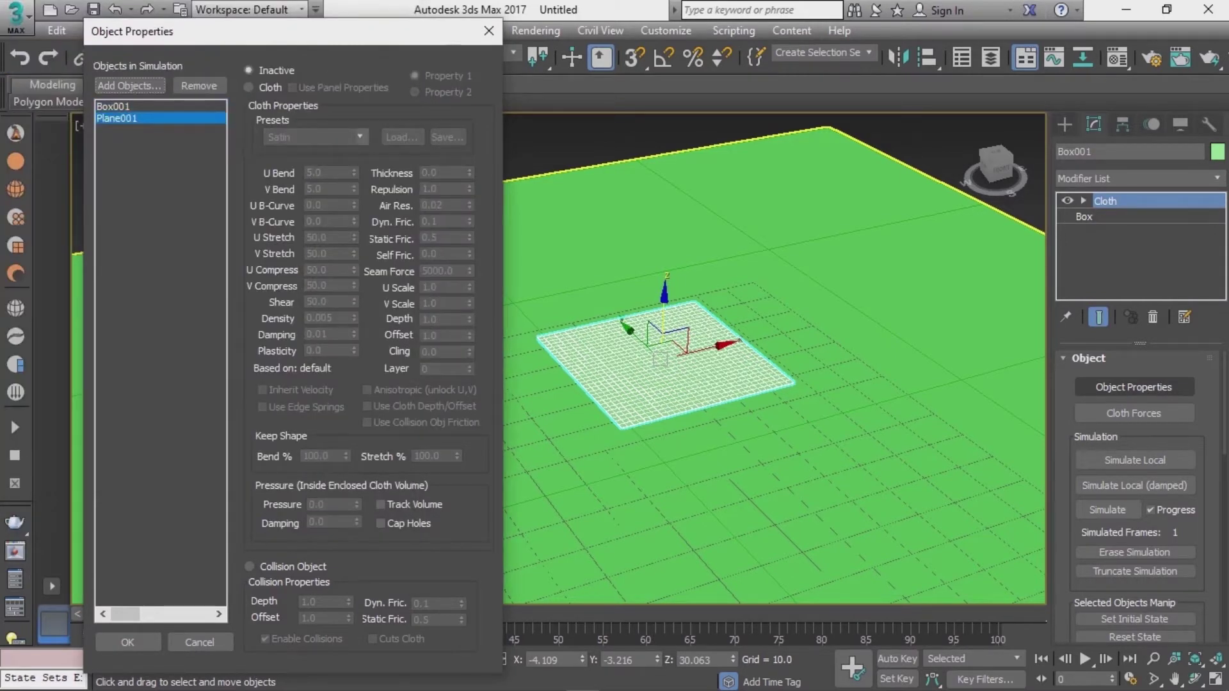
pyautogui.click(250, 566)
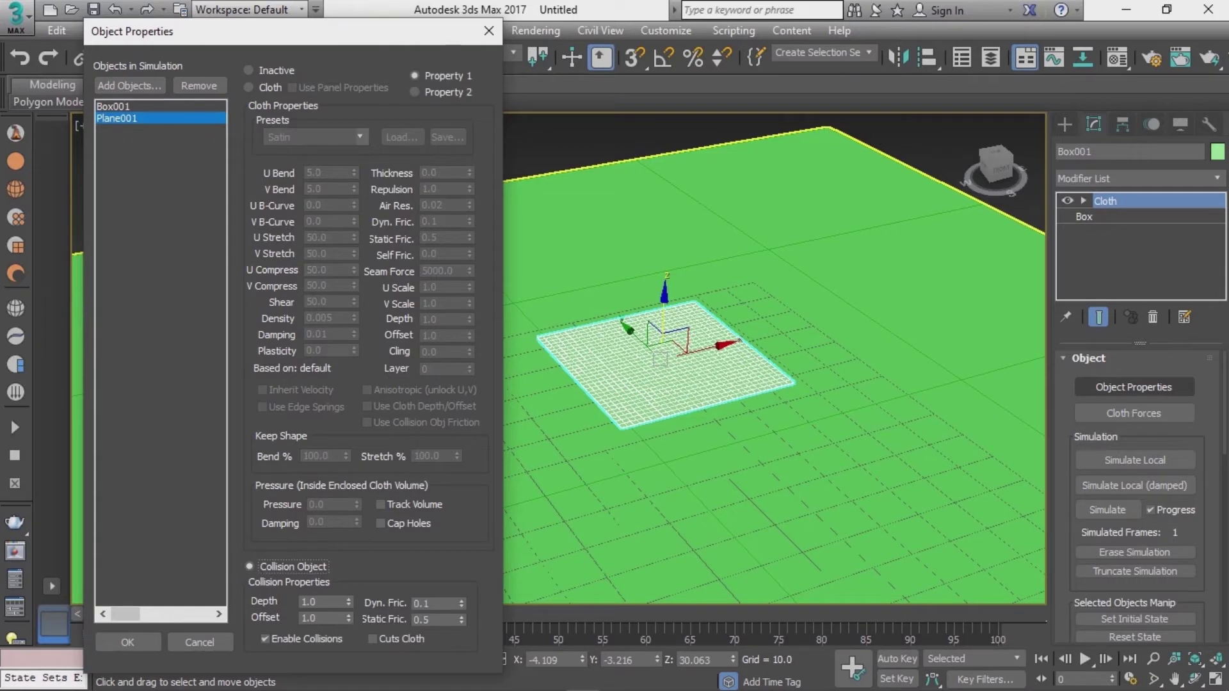
pyautogui.click(113, 106)
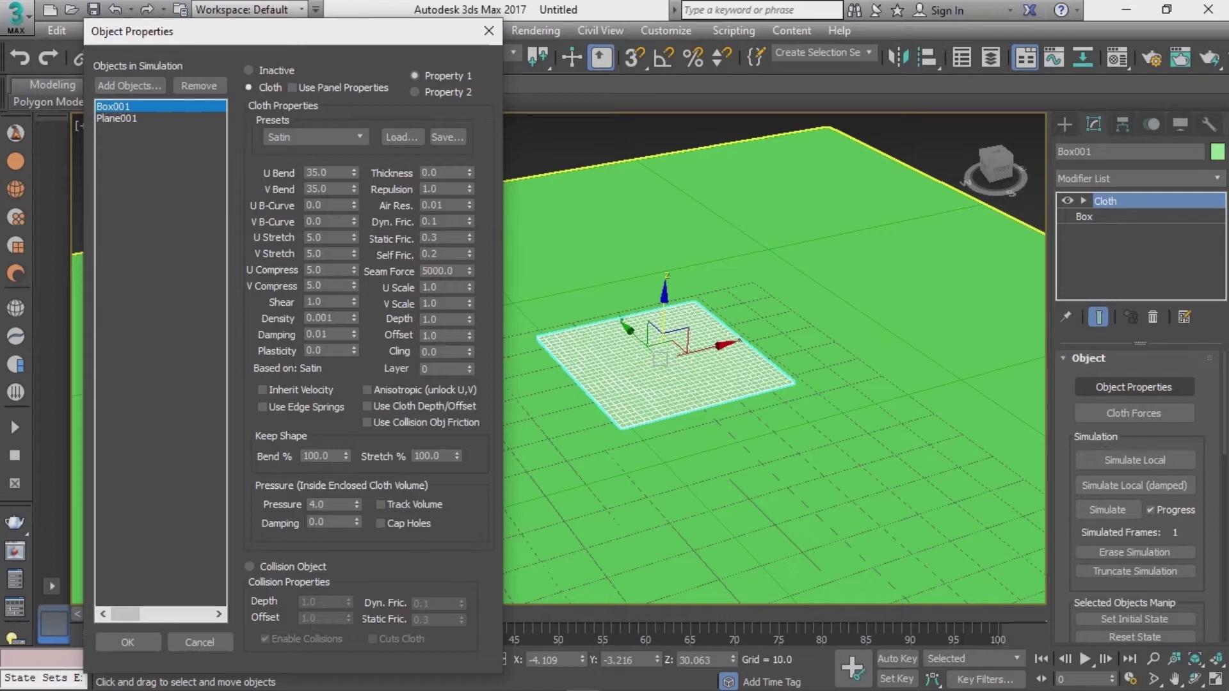
pyautogui.click(117, 118)
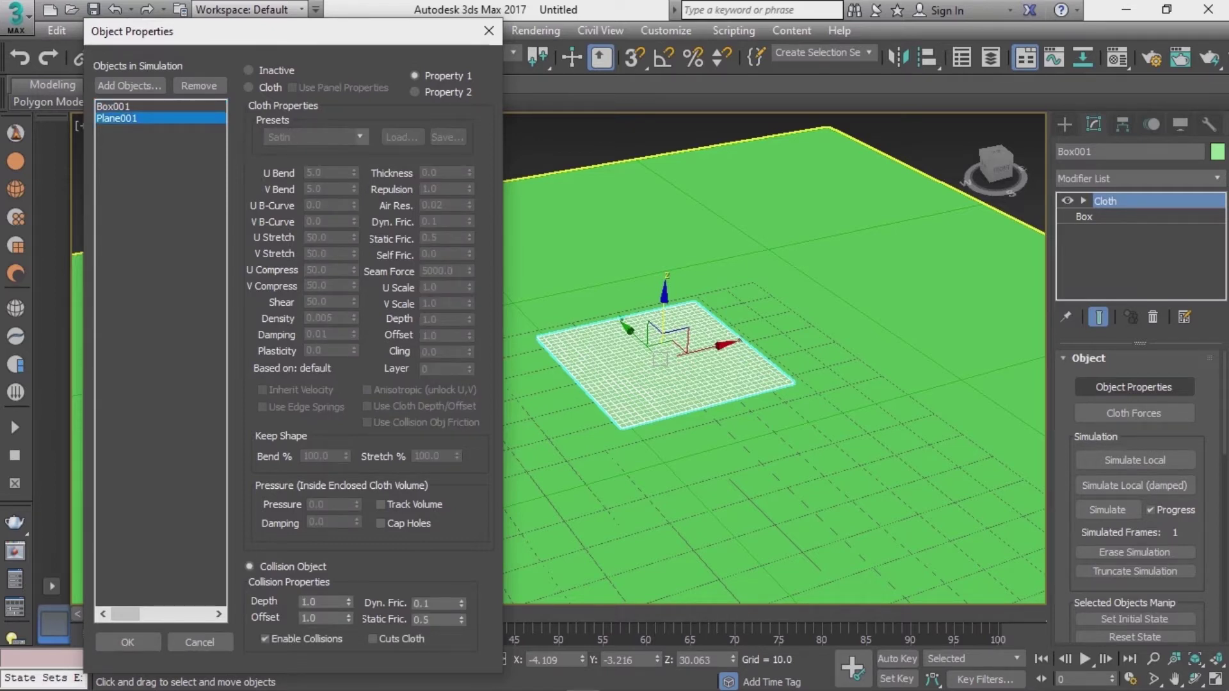
pyautogui.press('Return')
pyautogui.scroll(-3, 640, 365)
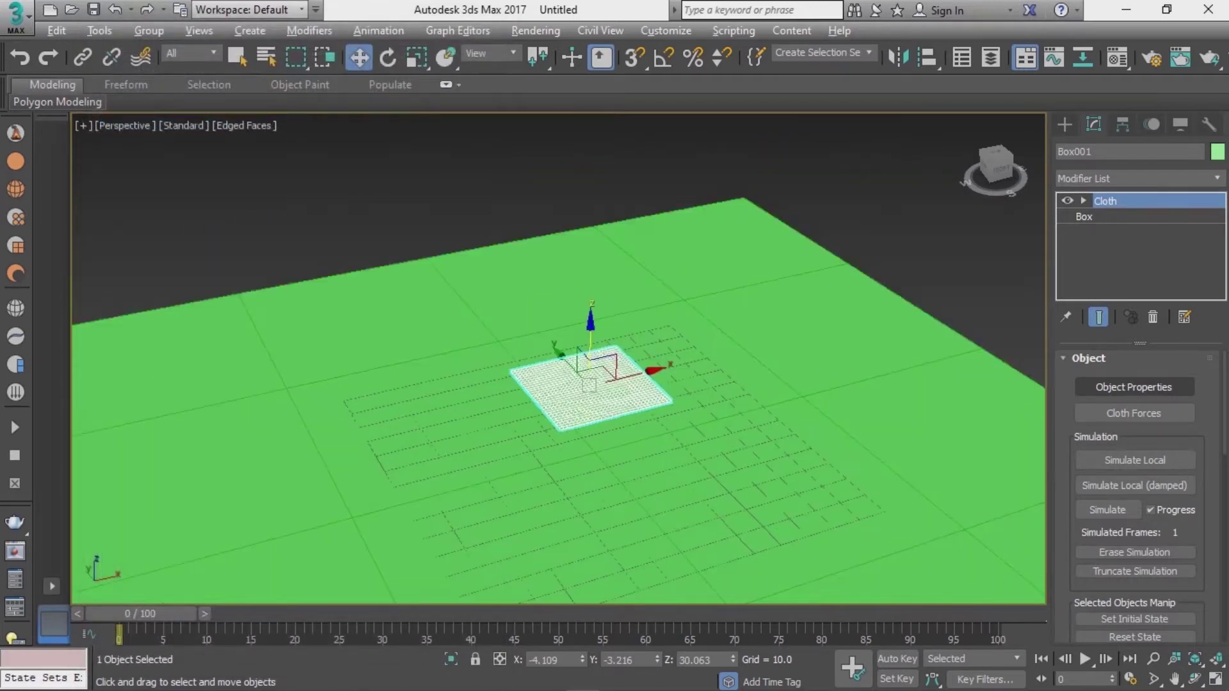
pyautogui.scroll(-3, 640, 365)
pyautogui.scroll(-1, 640, 364)
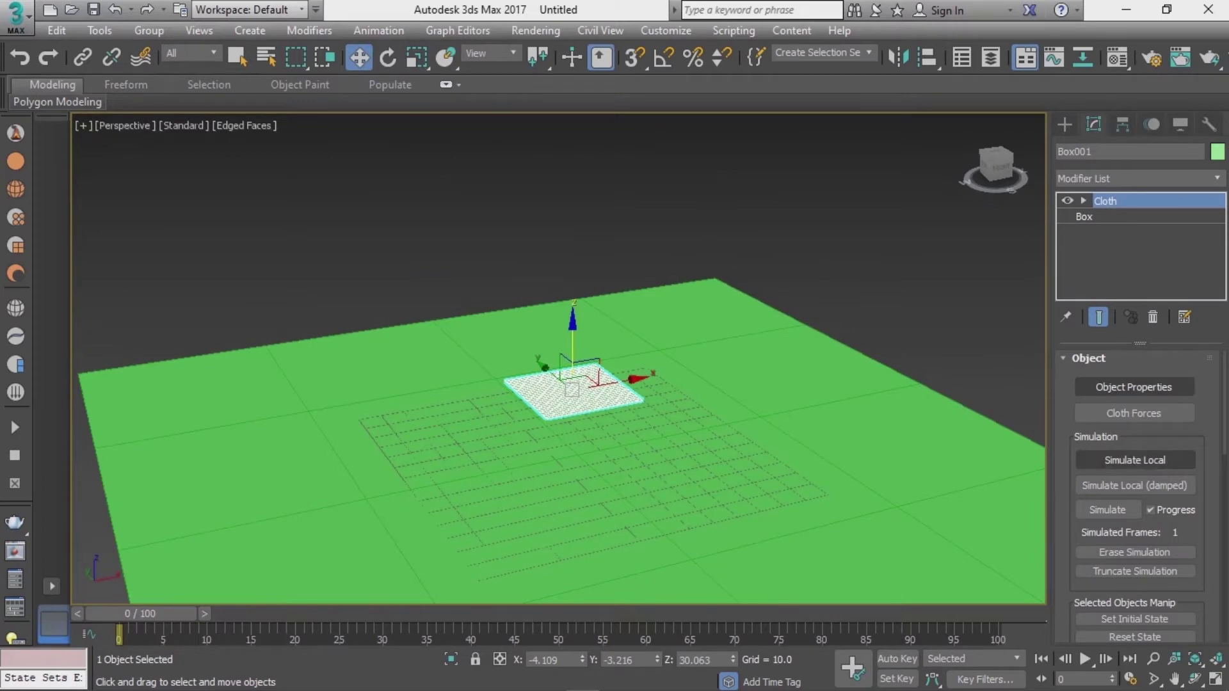
pyautogui.click(1134, 460)
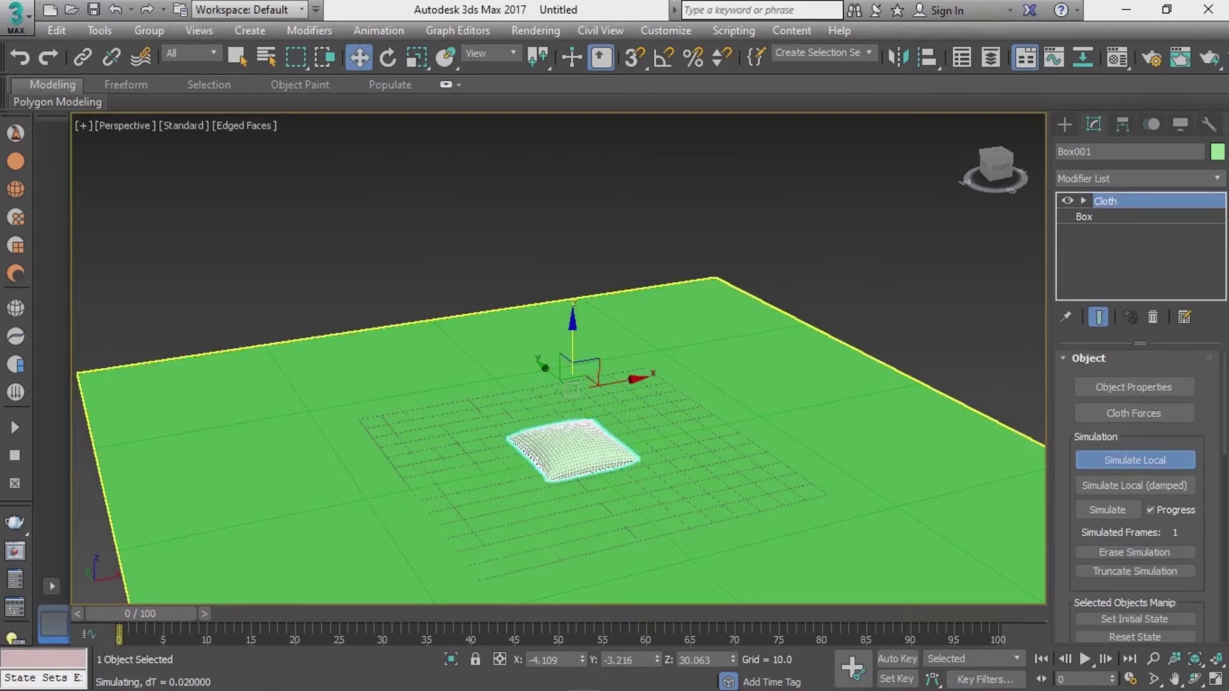
pyautogui.scroll(3, 579, 470)
pyautogui.scroll(3, 579, 471)
pyautogui.moveTo(556, 358)
pyautogui.keyDown('alt'); pyautogui.mouseDown(button='middle')
pyautogui.moveTo(563, 317)
pyautogui.moveTo(614, 358)
pyautogui.moveTo(615, 256)
pyautogui.moveTo(615, 339)
pyautogui.moveTo(614, 272)
pyautogui.moveTo(601, 294)
pyautogui.moveTo(614, 285)
pyautogui.moveTo(634, 327)
pyautogui.moveTo(647, 304)
pyautogui.moveTo(646, 320)
pyautogui.moveTo(627, 326)
pyautogui.mouseUp(button='middle'); pyautogui.keyUp('alt')
pyautogui.keyDown('alt'); pyautogui.moveTo(539, 282); pyautogui.dragTo(539, 313, button='middle'); pyautogui.keyUp('alt')
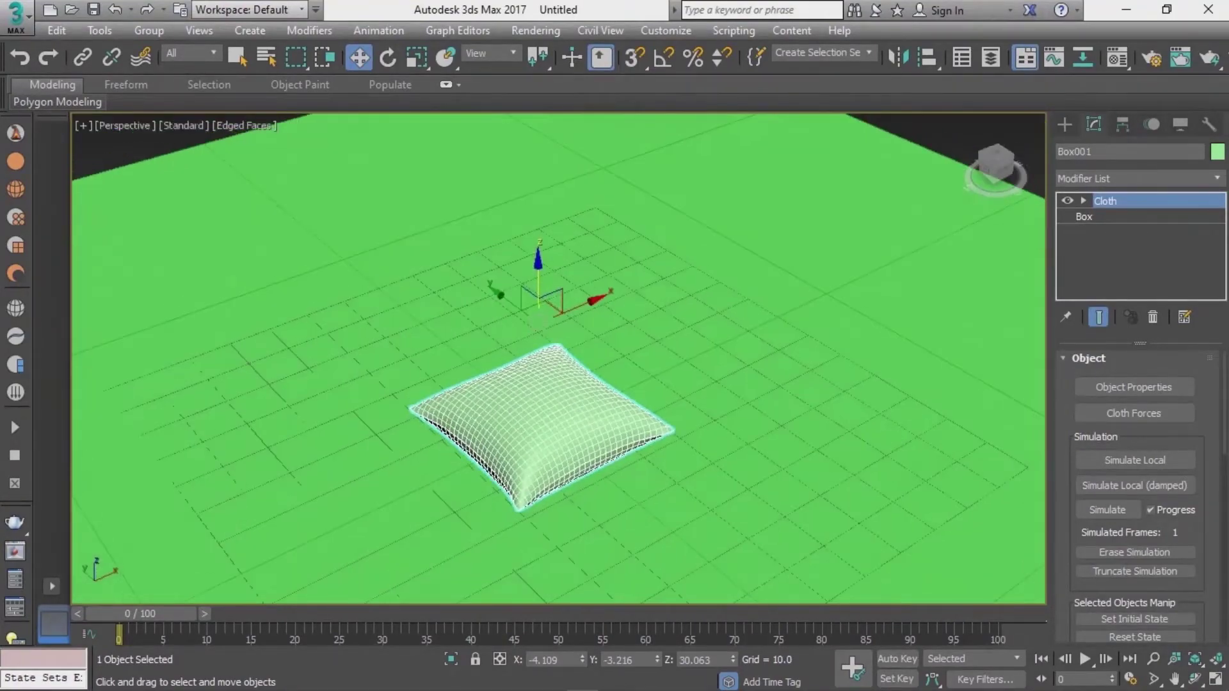
pyautogui.scroll(-3, 1135, 499)
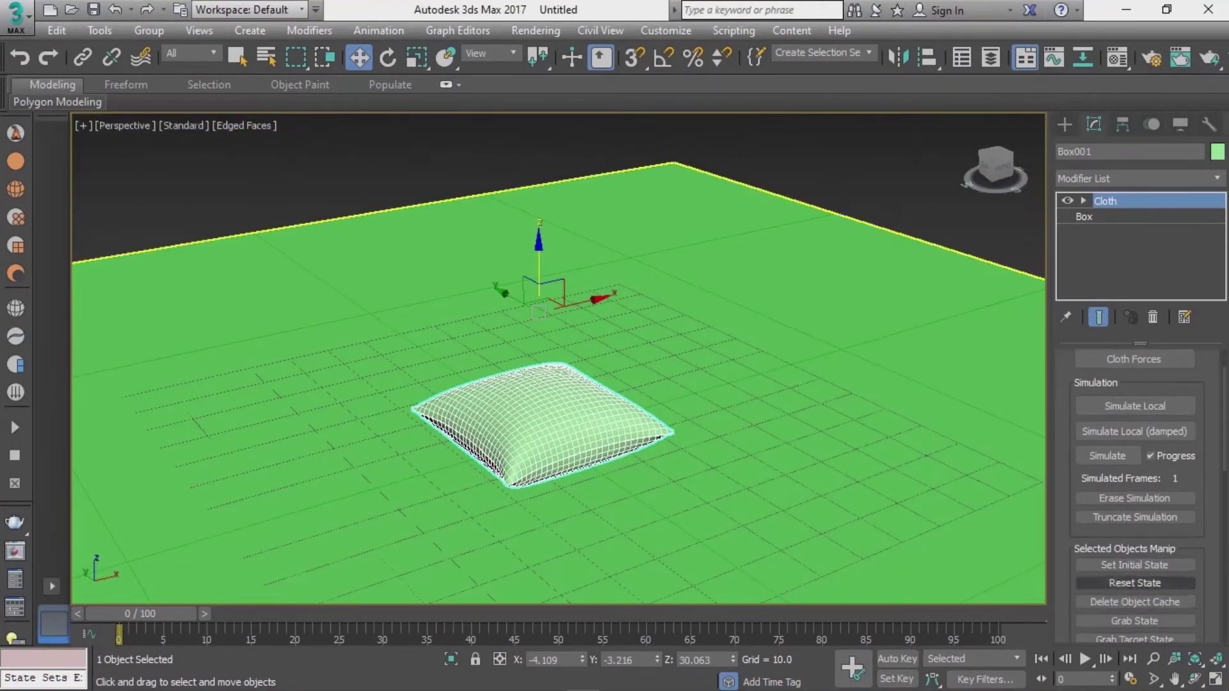
pyautogui.click(1134, 556)
# Shift-drag Box001 to the right to create the copy Box002.
pyautogui.keyDown('alt'); pyautogui.moveTo(563, 307); pyautogui.dragTo(564, 339, button='middle'); pyautogui.keyUp('alt')
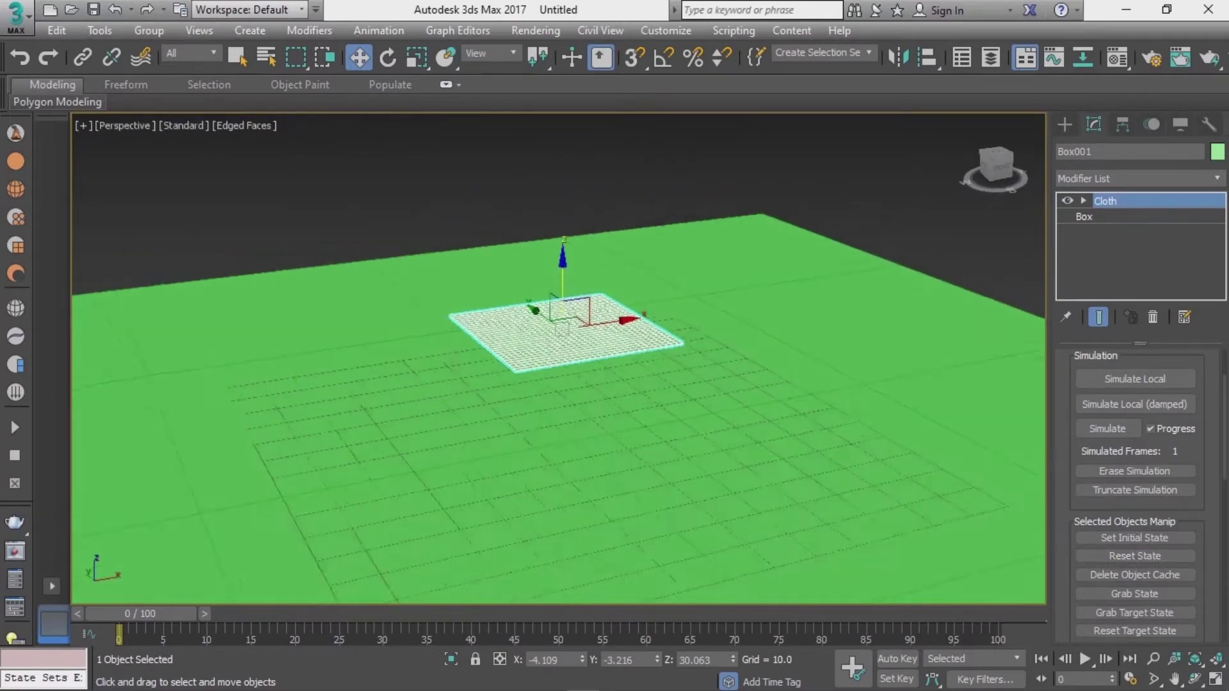
pyautogui.keyDown('shift'); pyautogui.moveTo(605, 322); pyautogui.dragTo(784, 291); pyautogui.keyUp('shift')
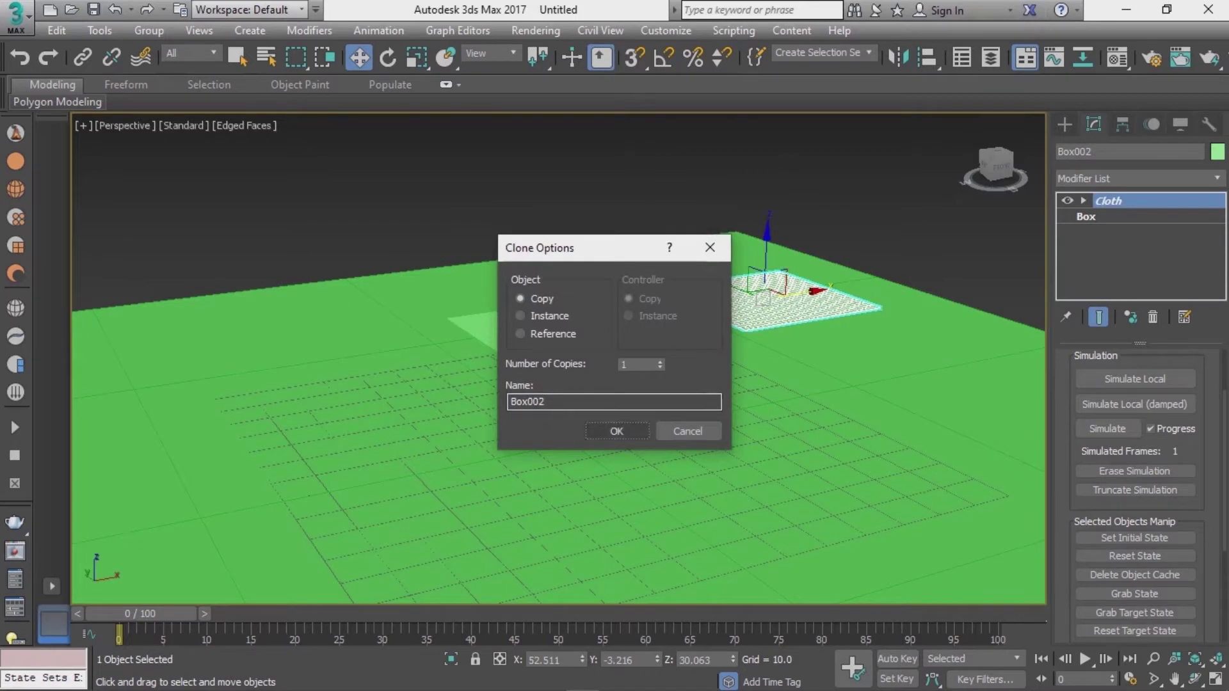
pyautogui.press('Return')
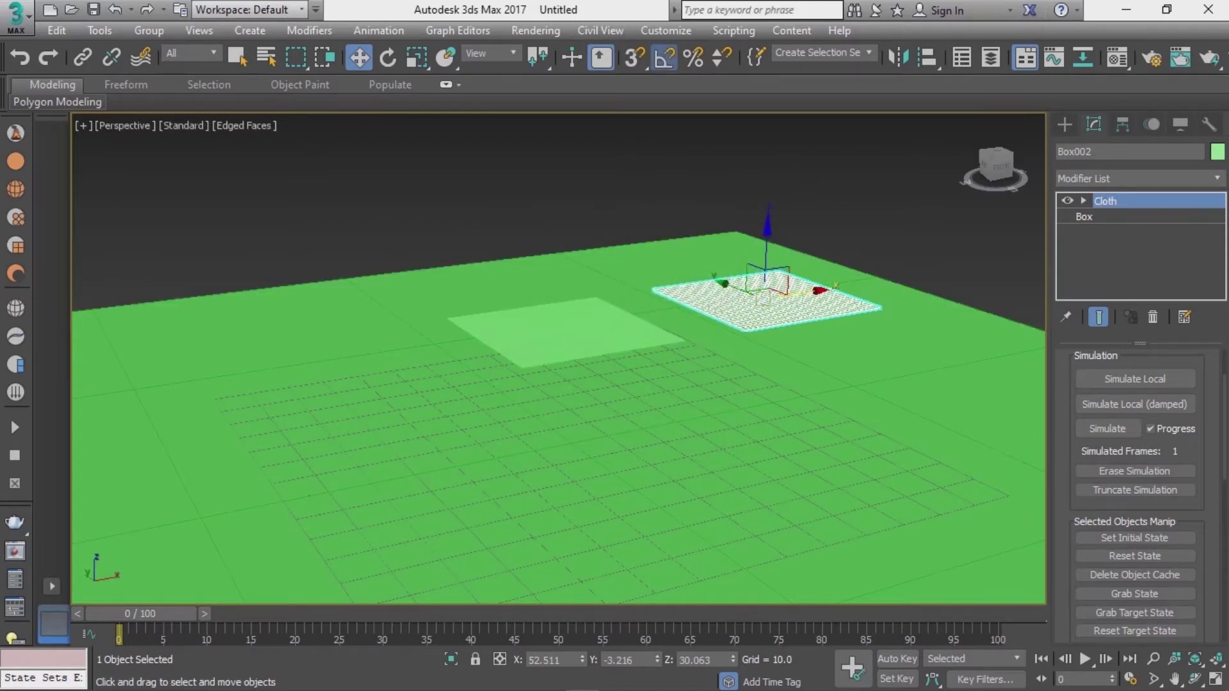
# With 90° angle snap, rotate Box002 upright and lift it above the floor.
pyautogui.rightClick(664, 57)
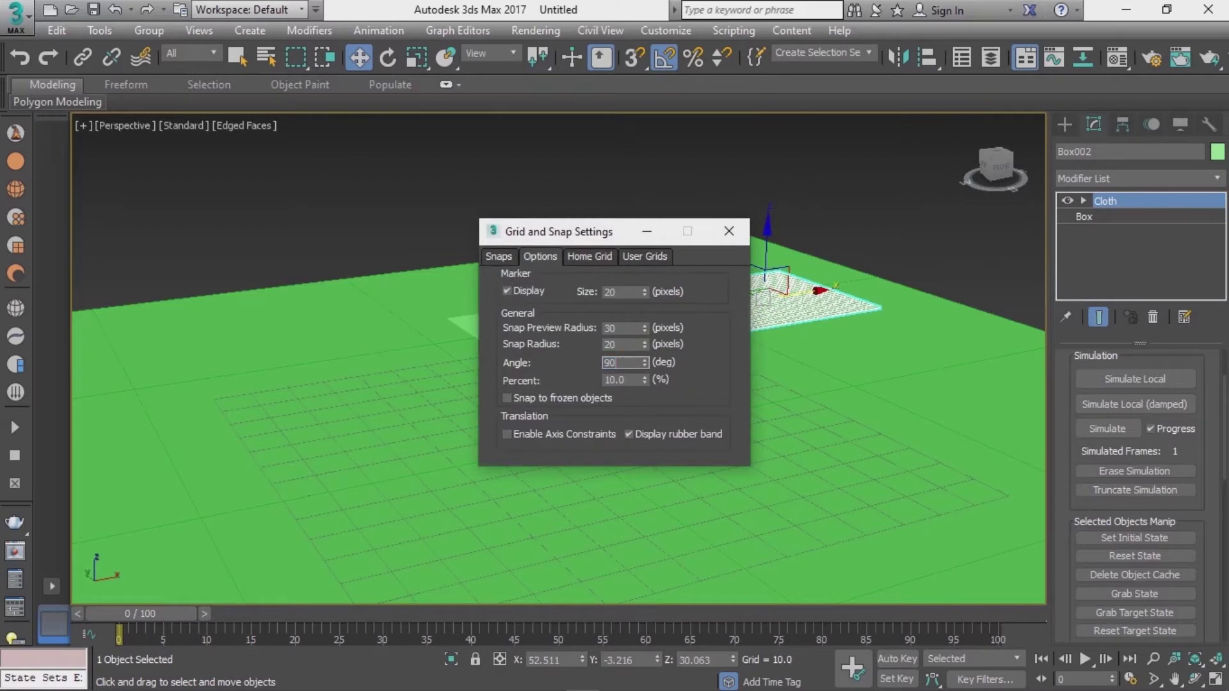
pyautogui.press('Escape')
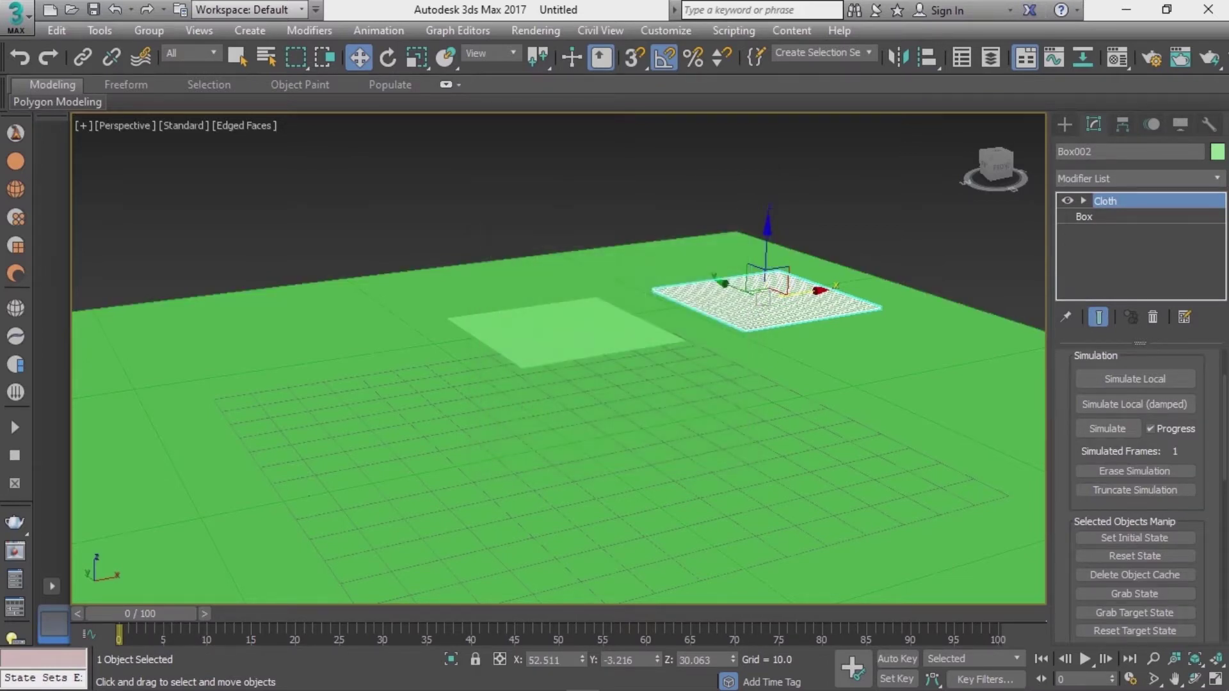
pyautogui.press('e')
pyautogui.moveTo(799, 301); pyautogui.dragTo(799, 243)
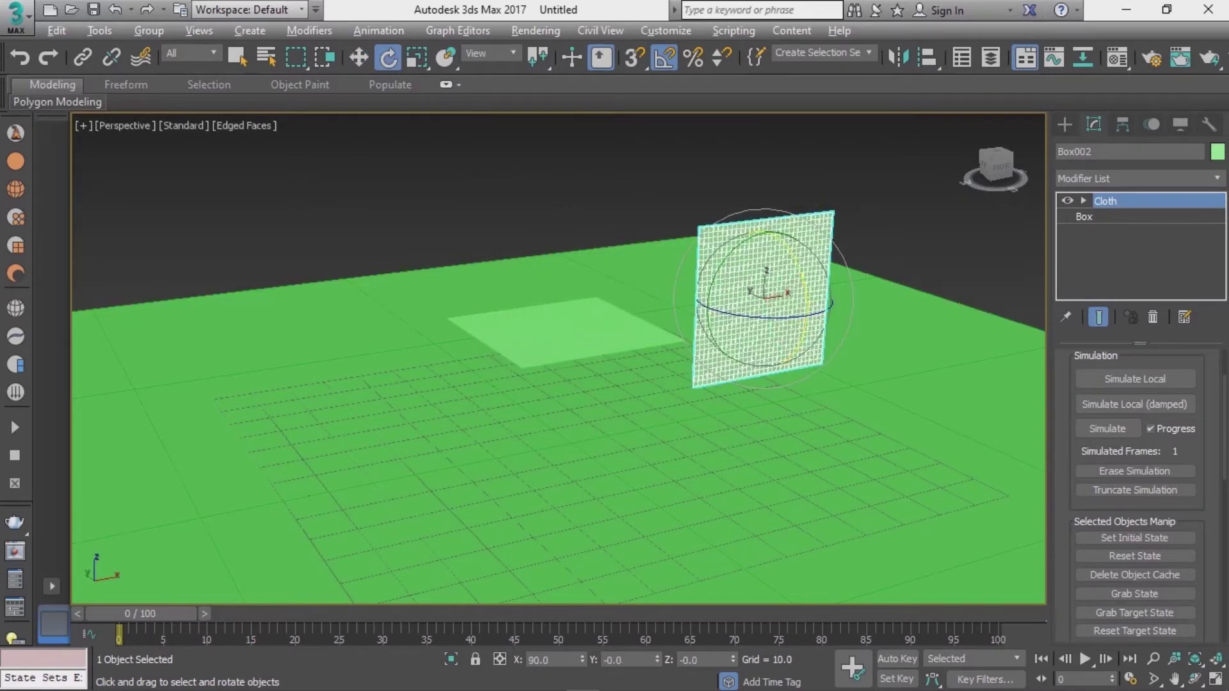
pyautogui.keyDown('alt'); pyautogui.moveTo(556, 384); pyautogui.dragTo(557, 333, button='middle'); pyautogui.keyUp('alt')
pyautogui.press('w')
pyautogui.keyDown('alt'); pyautogui.moveTo(557, 384); pyautogui.dragTo(576, 333, button='middle'); pyautogui.keyUp('alt')
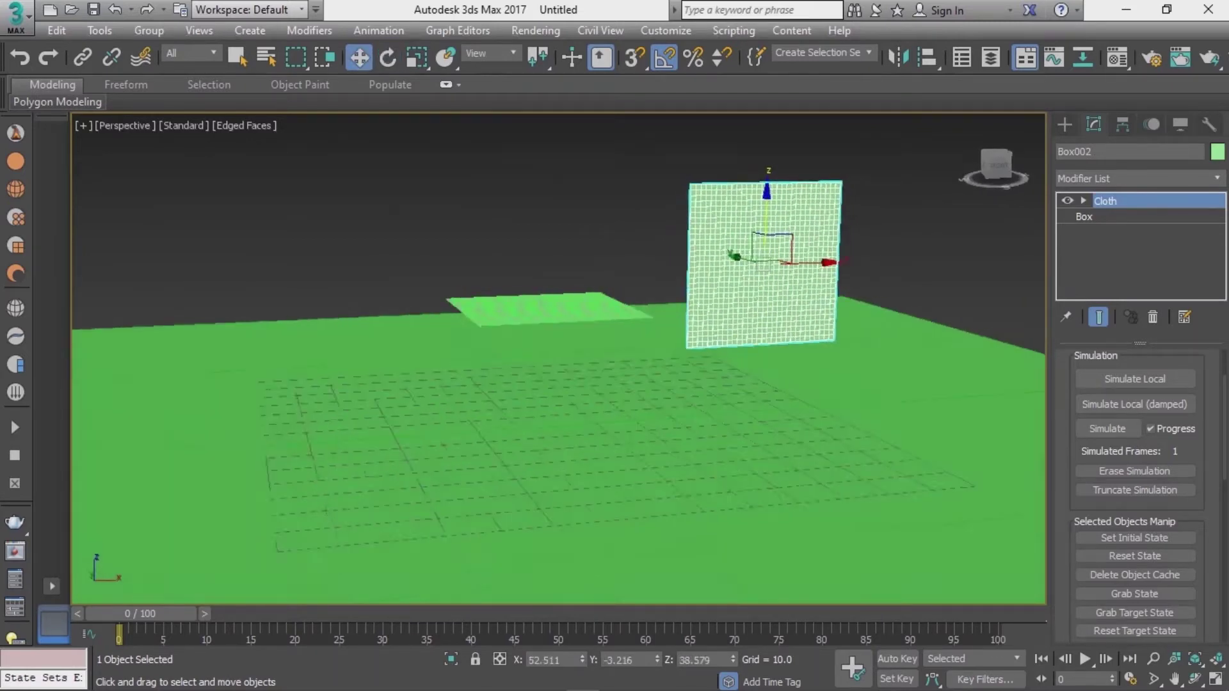
# Reselect the flat Box001.
pyautogui.click(550, 311)
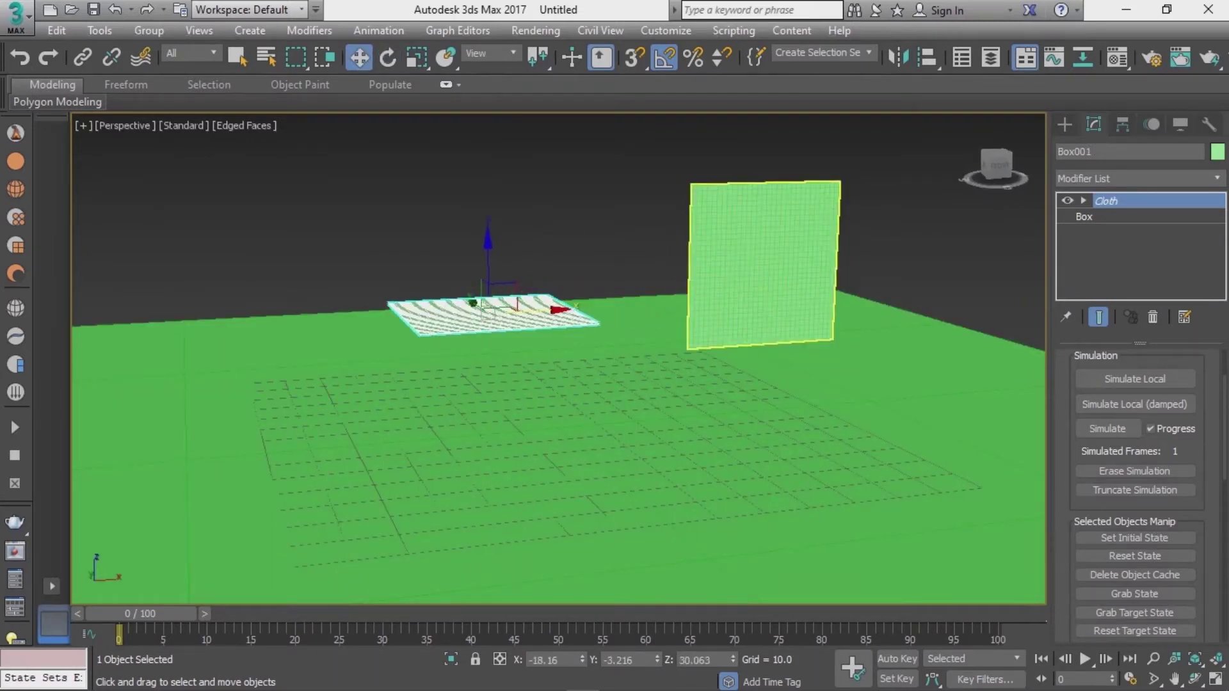
pyautogui.click(762, 300)
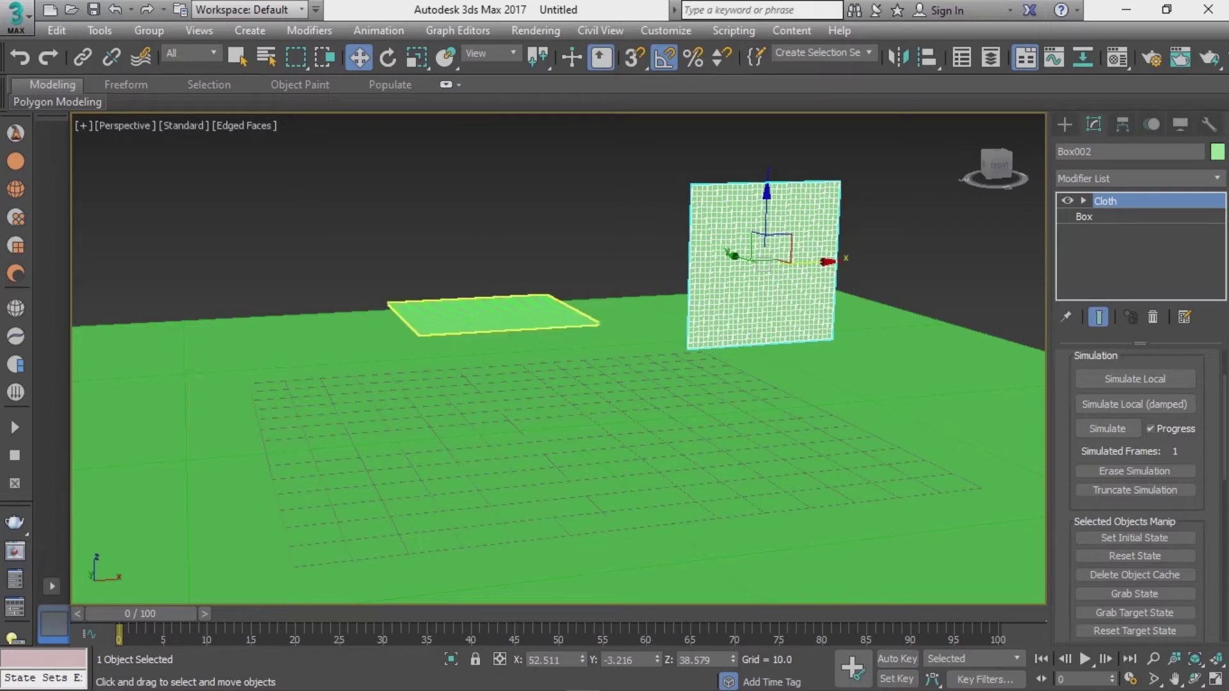
pyautogui.click(493, 314)
pyautogui.scroll(2, 1135, 490)
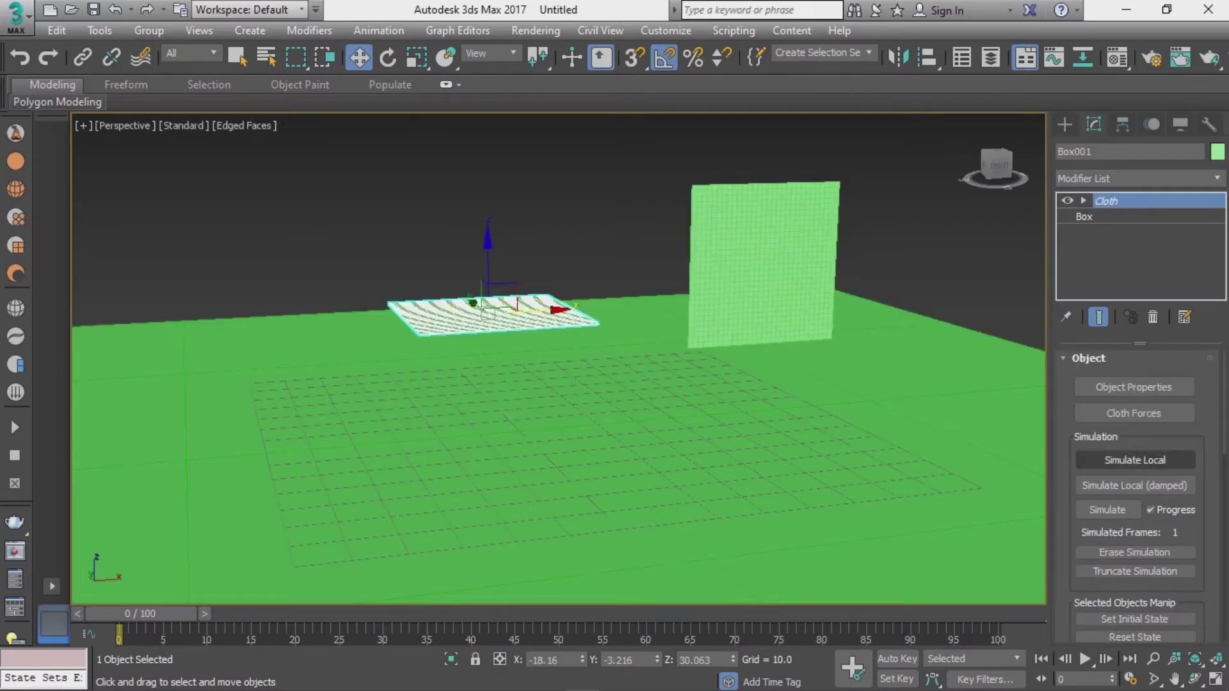
# Simulate Local on Box001 until it settles into a puffed pillow on the floor.
pyautogui.click(1135, 460)
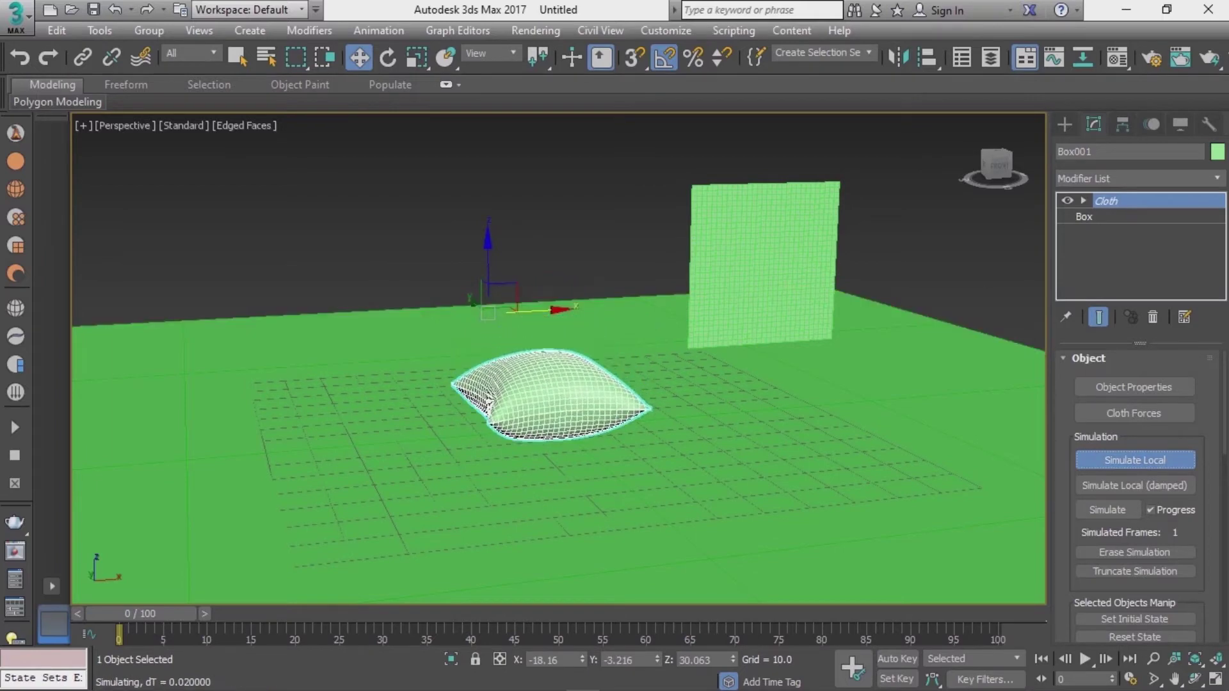
pyautogui.scroll(2, 550, 403)
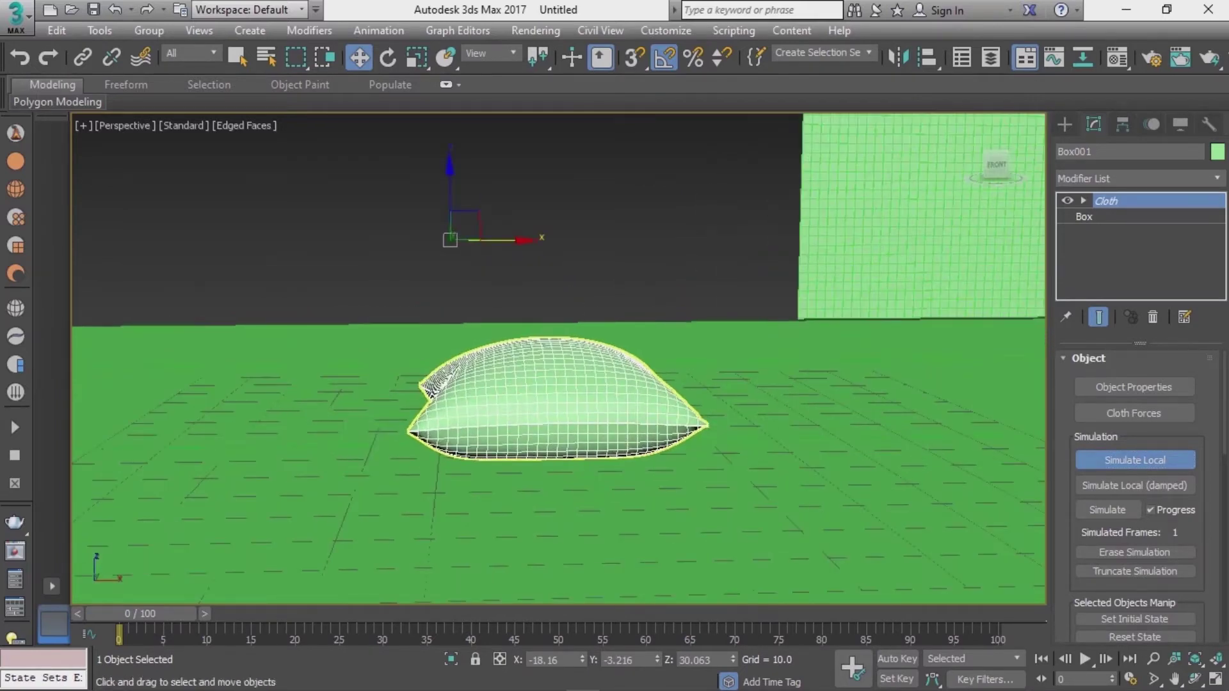
pyautogui.scroll(1, 550, 403)
pyautogui.scroll(1, 551, 403)
pyautogui.scroll(1, 550, 403)
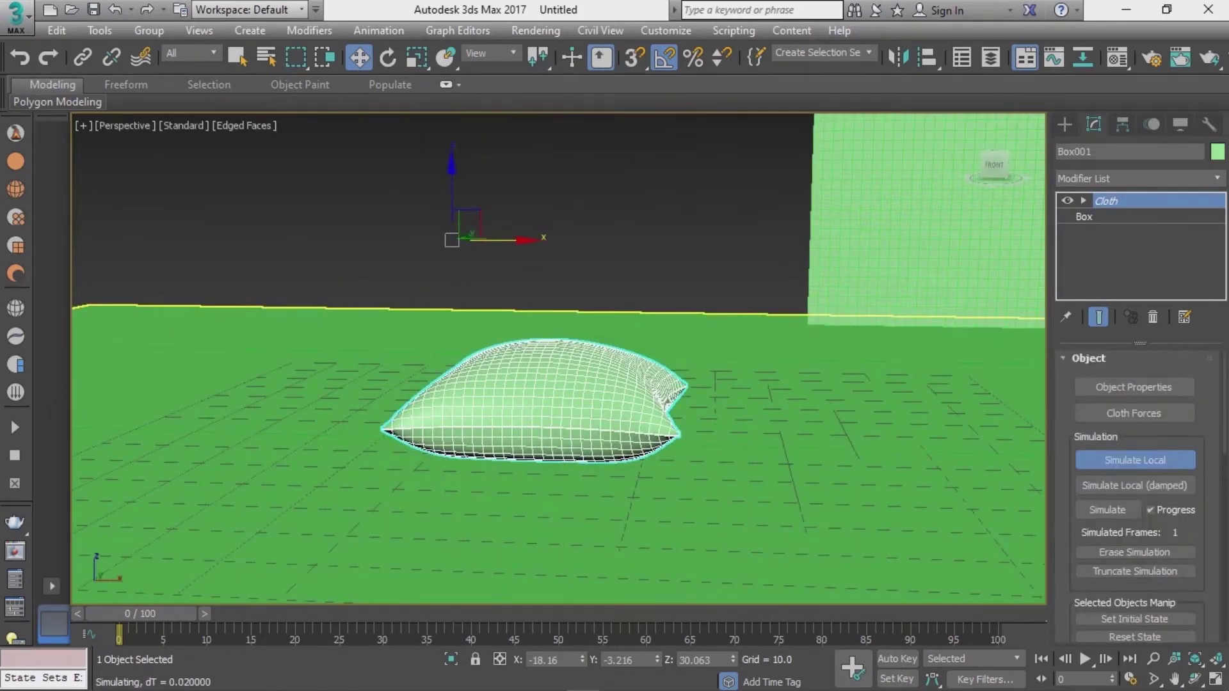
pyautogui.scroll(-5, 780, 332)
pyautogui.scroll(3, 759, 341)
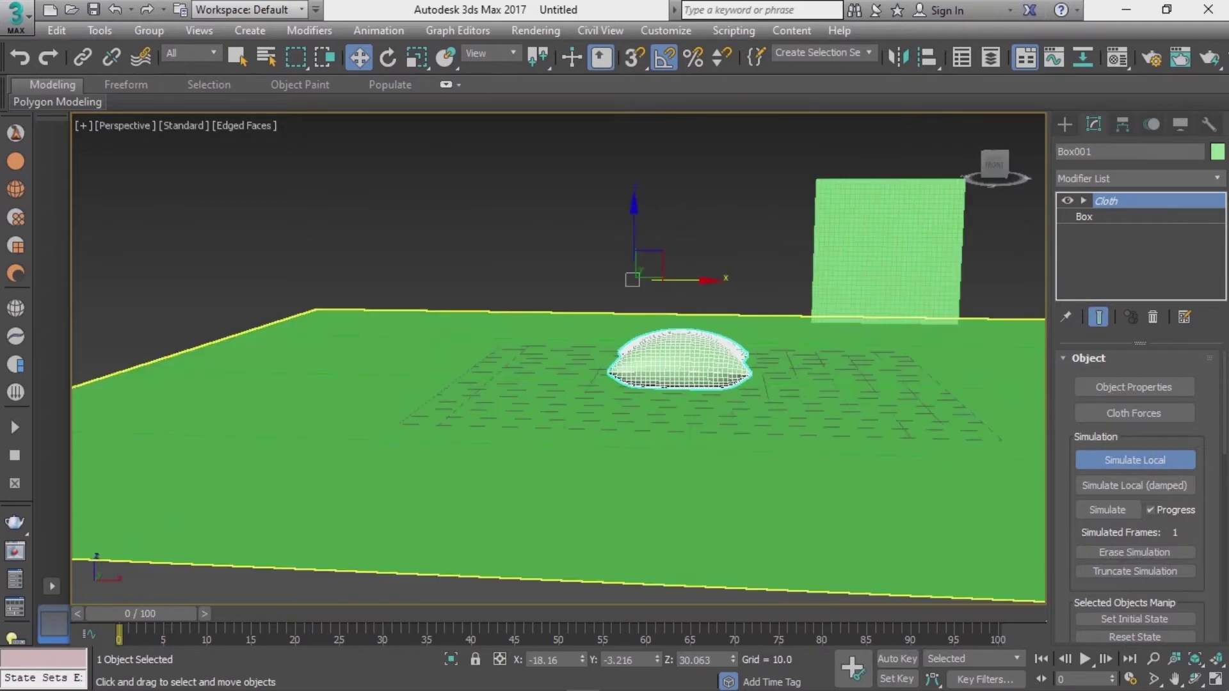
pyautogui.keyDown('alt'); pyautogui.moveTo(557, 359); pyautogui.dragTo(487, 384, button='middle'); pyautogui.keyUp('alt')
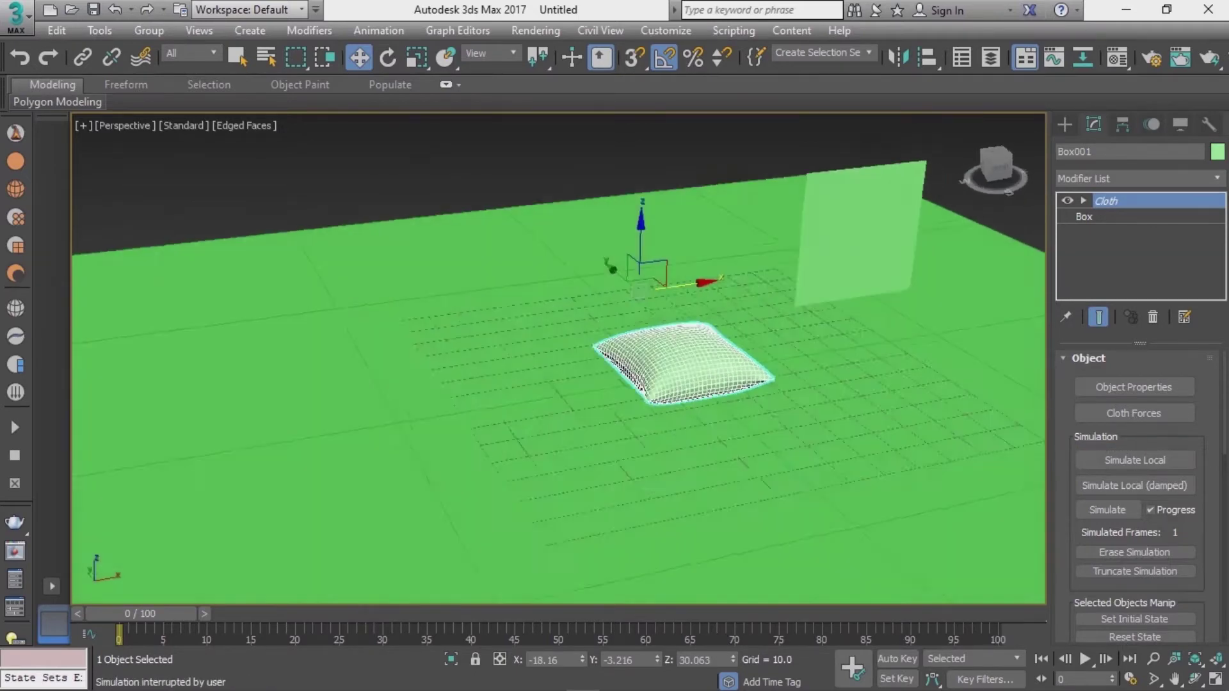
# Select the upright Box002 panel and orbit to face it.
pyautogui.click(810, 249)
pyautogui.keyDown('alt'); pyautogui.moveTo(809, 256); pyautogui.dragTo(768, 205, button='middle'); pyautogui.keyUp('alt')
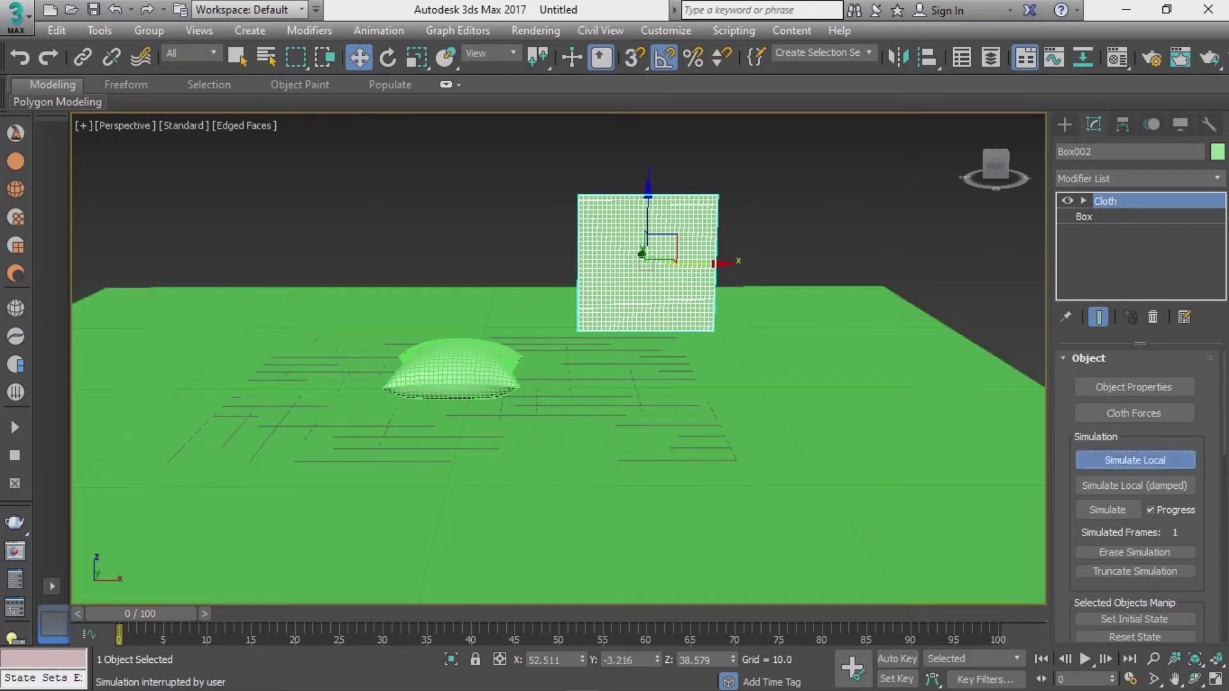
pyautogui.moveTo(557, 359)
pyautogui.keyDown('alt'); pyautogui.mouseDown(button='middle')
pyautogui.moveTo(486, 345)
pyautogui.moveTo(563, 352)
pyautogui.moveTo(556, 295)
pyautogui.moveTo(557, 358)
pyautogui.mouseUp(button='middle'); pyautogui.keyUp('alt')
pyautogui.scroll(5, 557, 358)
pyautogui.scroll(-3, 557, 359)
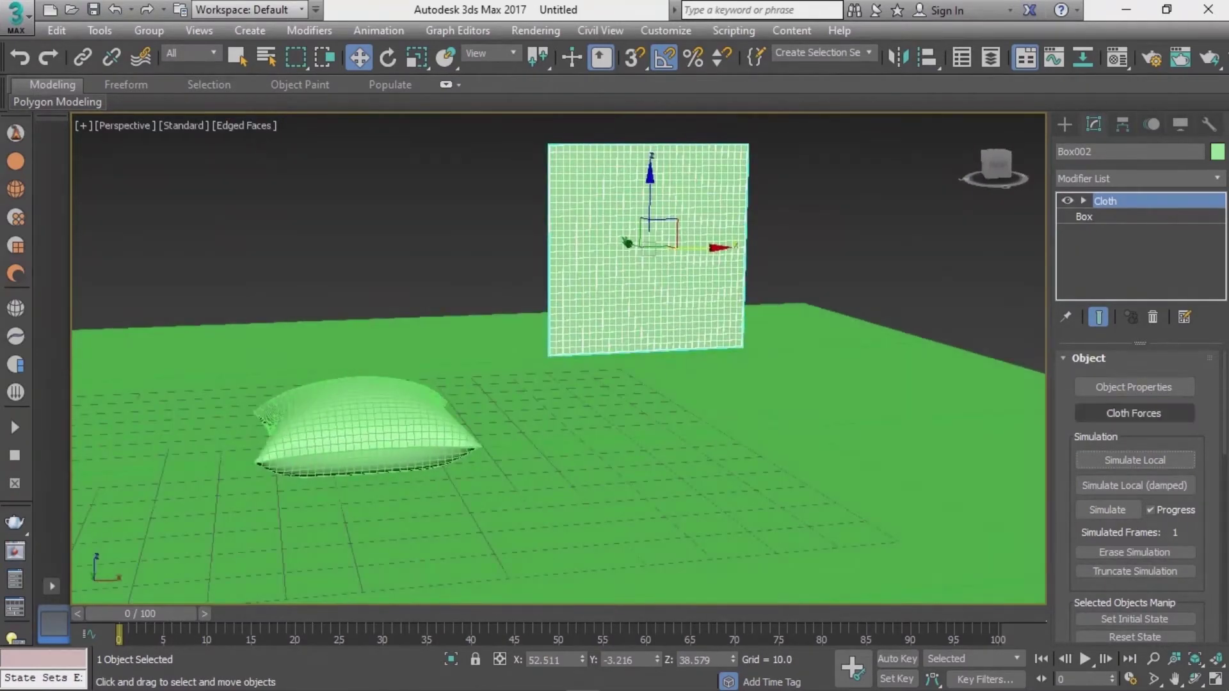
# In Cloth Object Properties, set Box002 to Cloth with the Satin preset.
pyautogui.click(1133, 387)
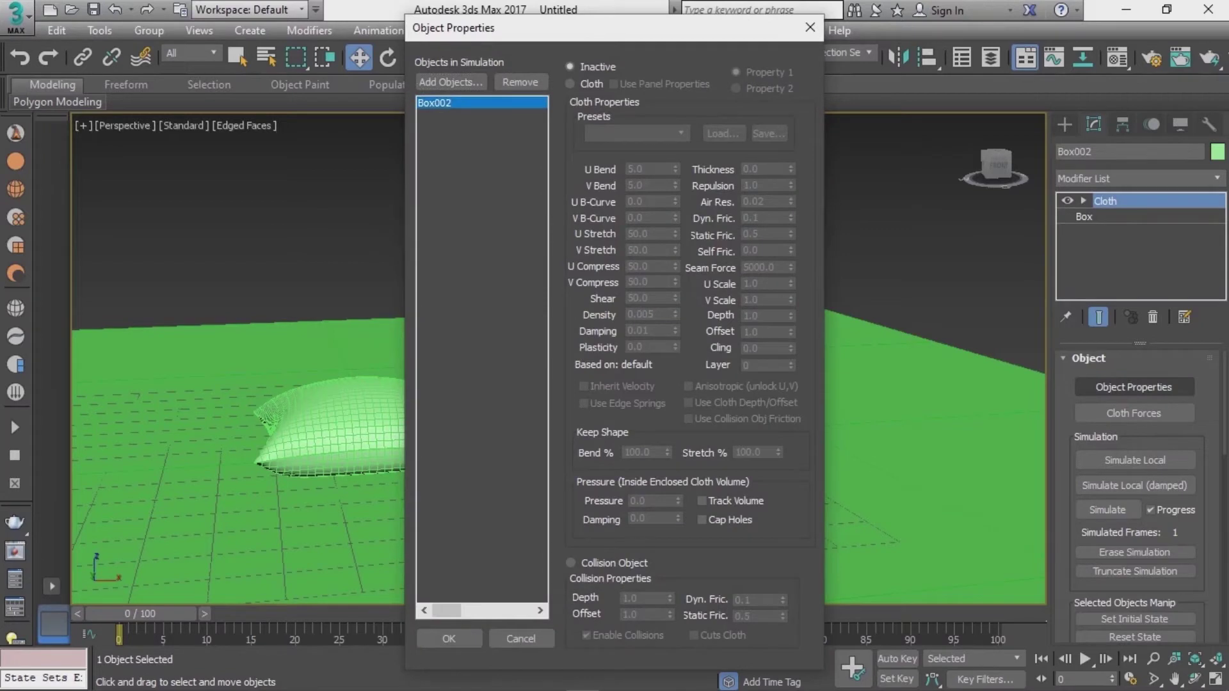
pyautogui.moveTo(486, 28); pyautogui.dragTo(93, 28)
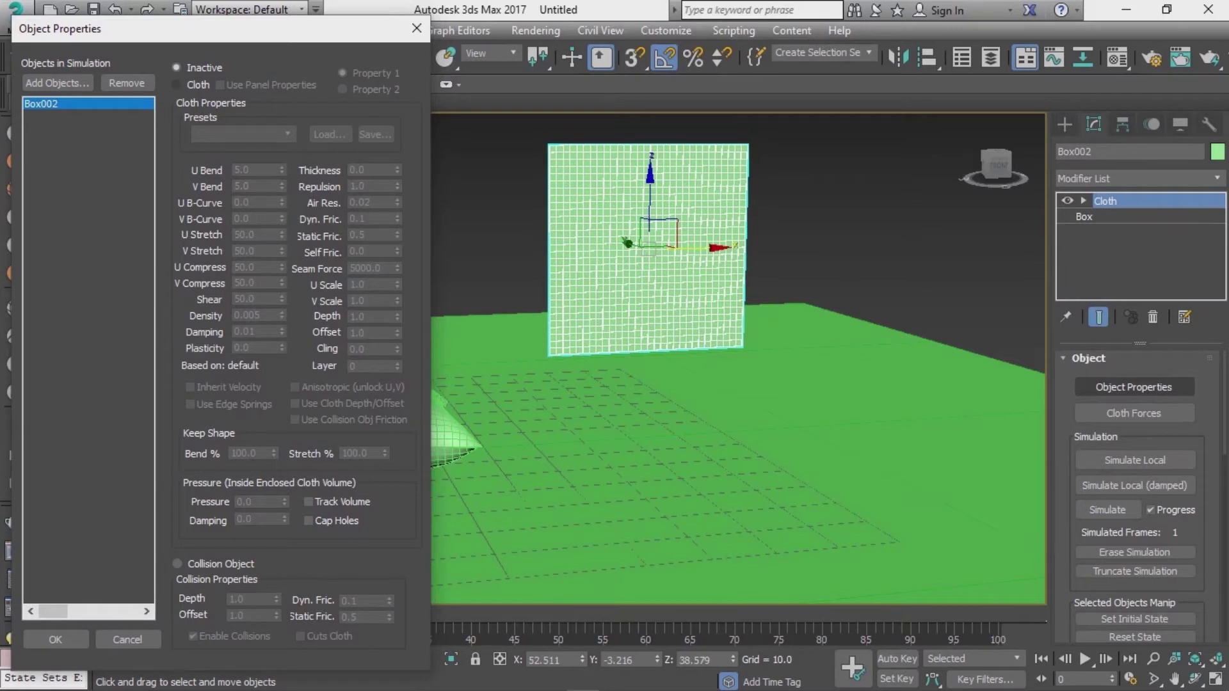
pyautogui.click(177, 85)
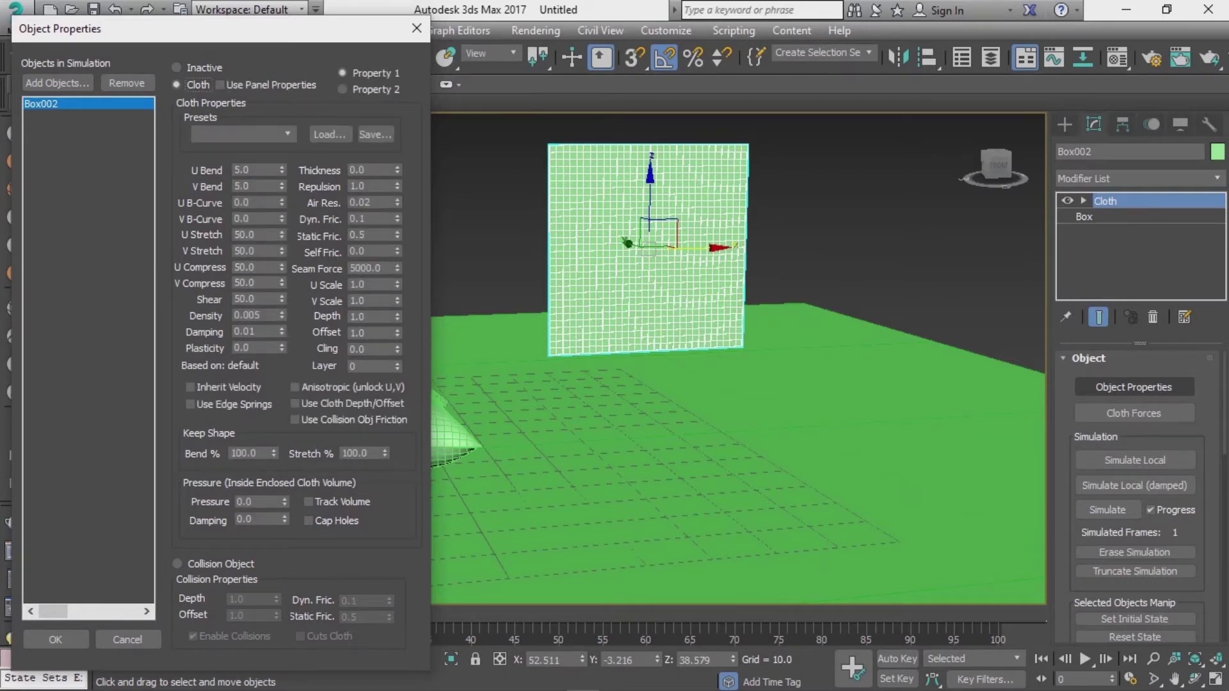
pyautogui.click(240, 134)
pyautogui.click(203, 256)
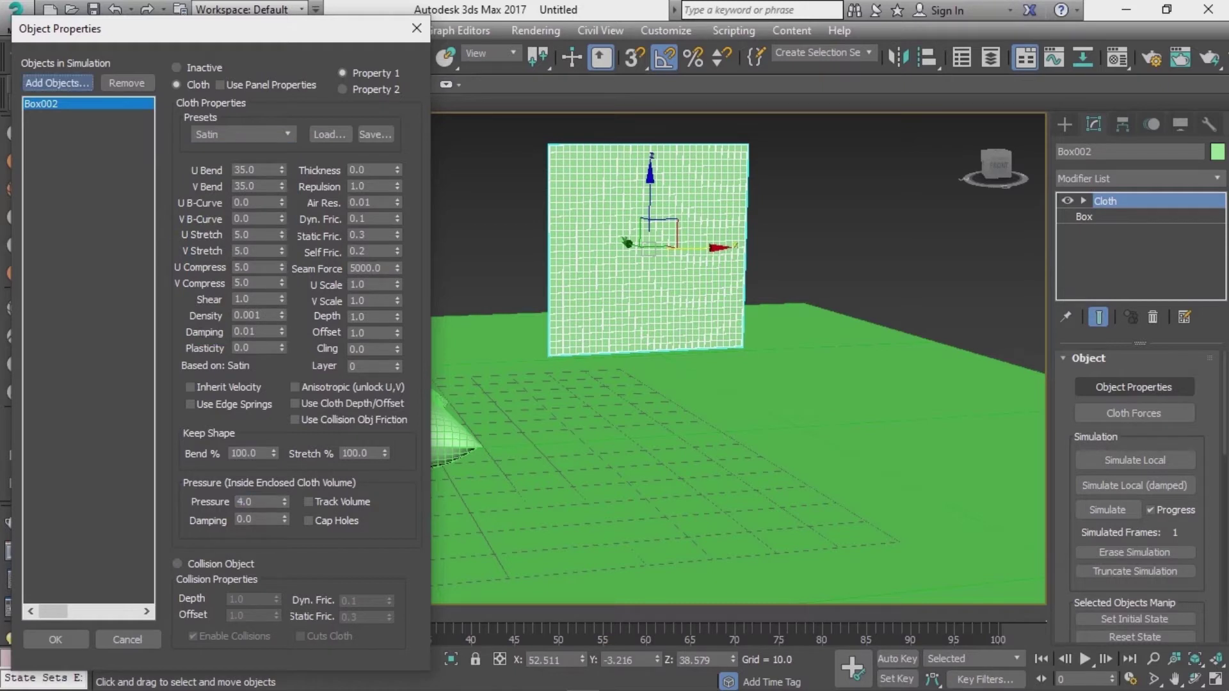
# Add Plane001 as a Collision Object, confirm, and simulate Box002 into a second pillow.
pyautogui.click(57, 82)
pyautogui.click(75, 142)
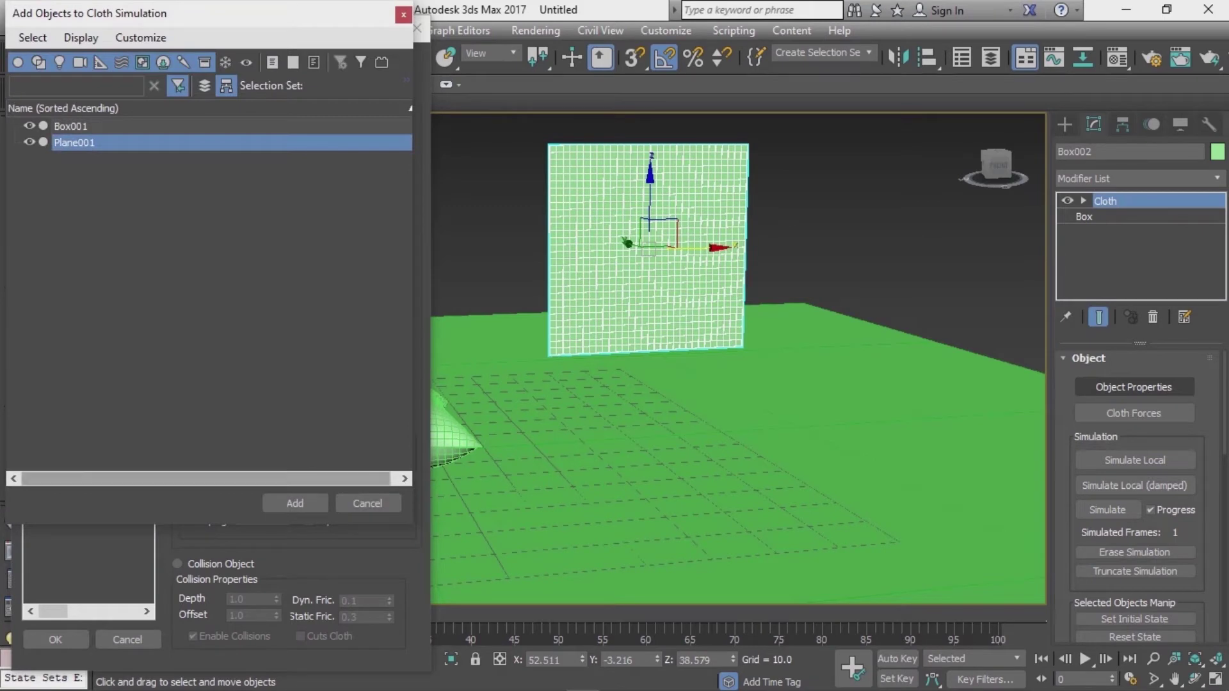
pyautogui.click(295, 503)
pyautogui.click(177, 564)
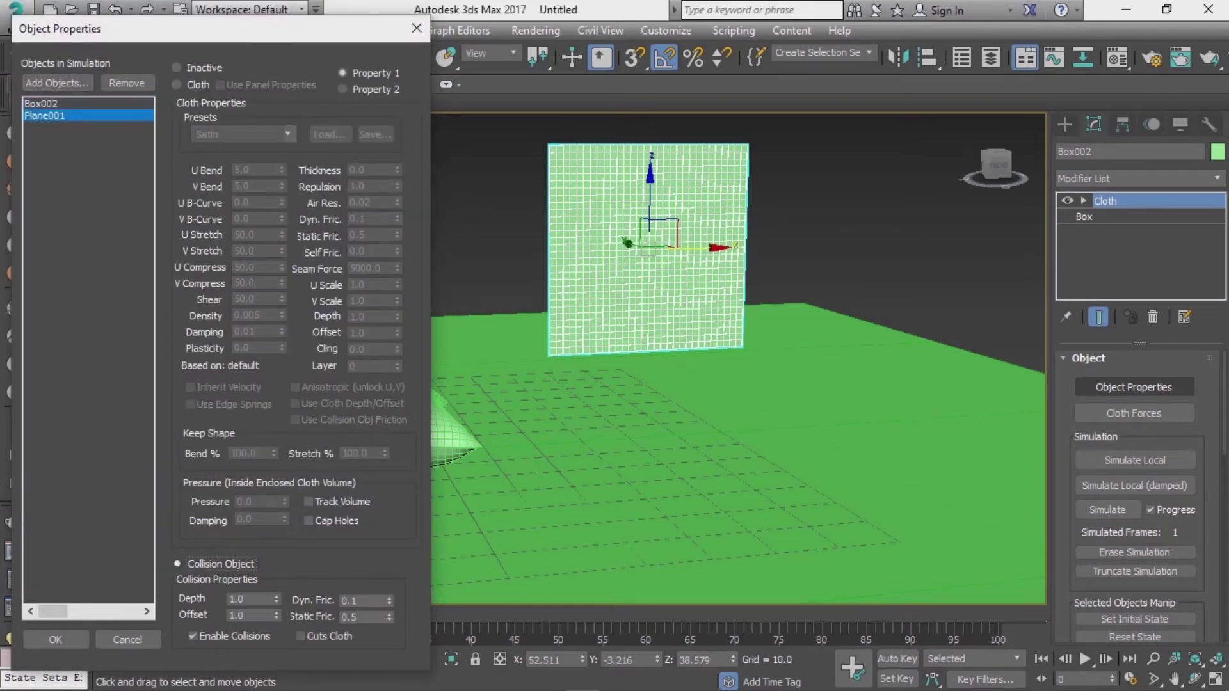
pyautogui.click(41, 103)
pyautogui.click(44, 116)
pyautogui.click(45, 115)
pyautogui.click(41, 103)
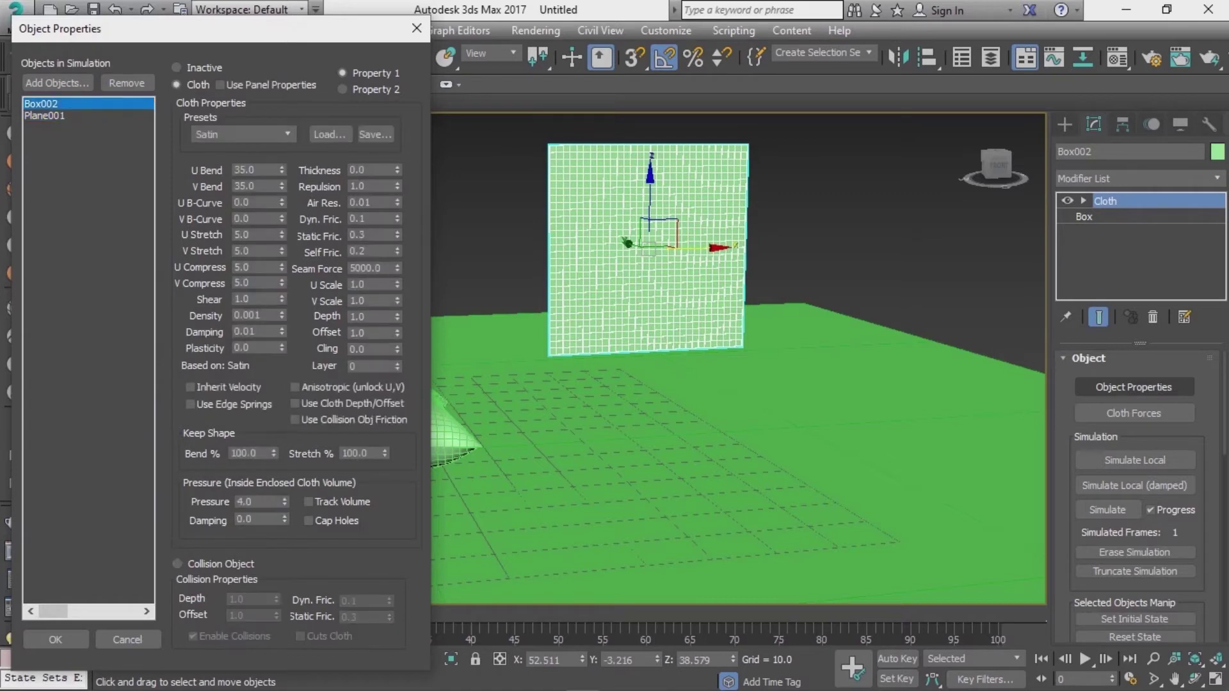
pyautogui.click(55, 640)
pyautogui.click(1135, 459)
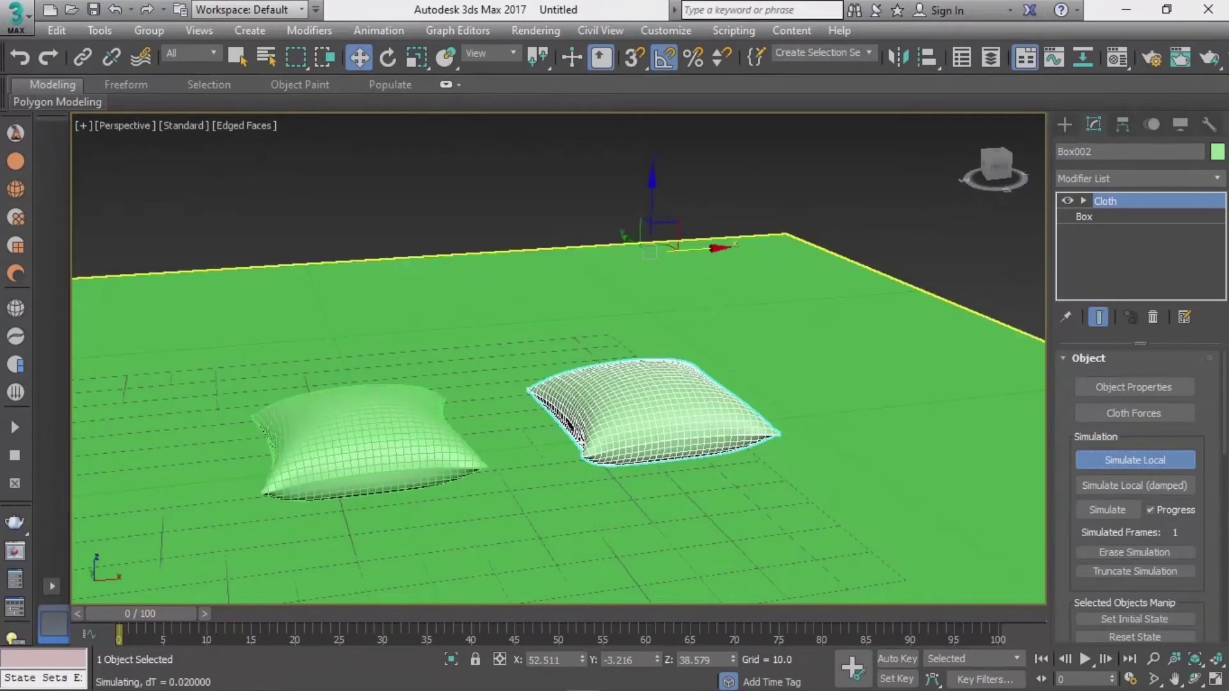
# Reset and re-simulate Box002, inspect it from floor level, then stop the simulation.
pyautogui.scroll(-2, 1135, 495)
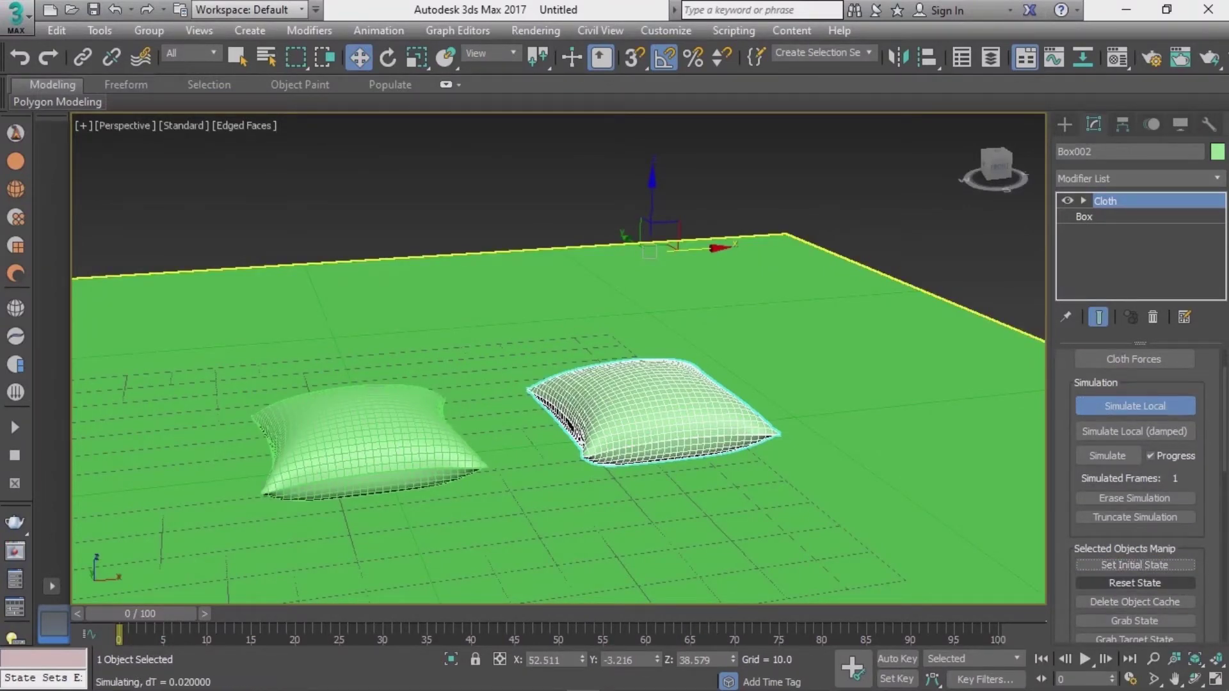
pyautogui.click(1134, 583)
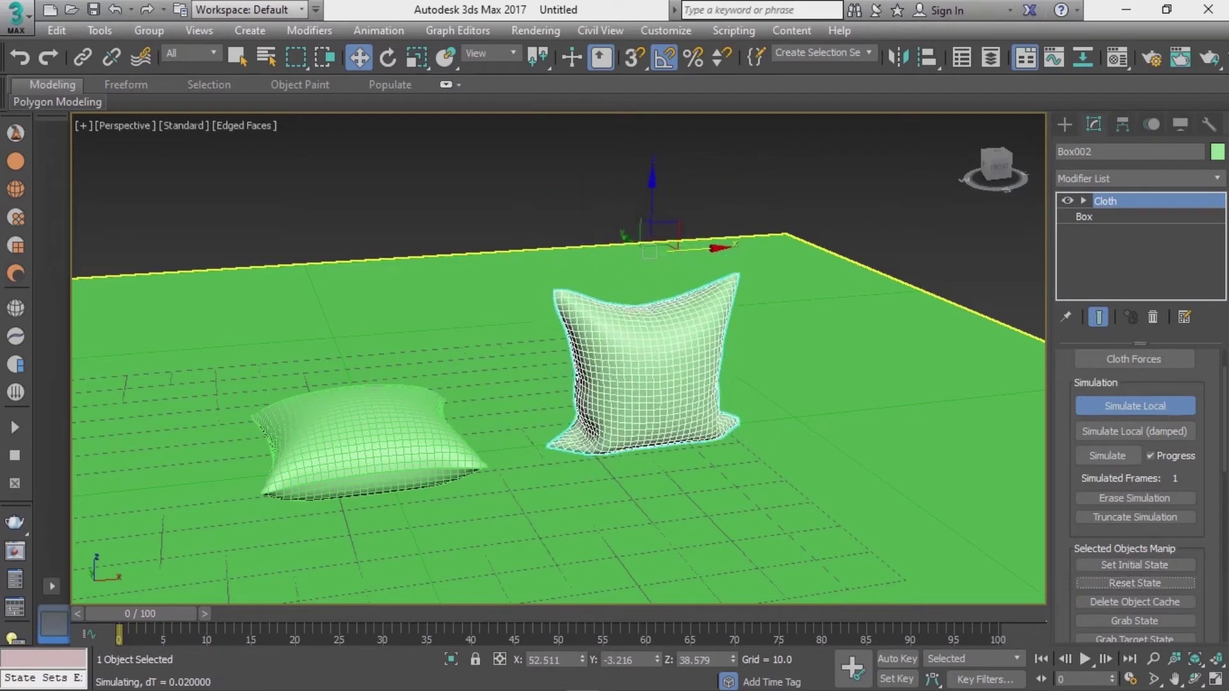
pyautogui.keyDown('alt'); pyautogui.moveTo(556, 333); pyautogui.dragTo(557, 282, button='middle'); pyautogui.keyUp('alt')
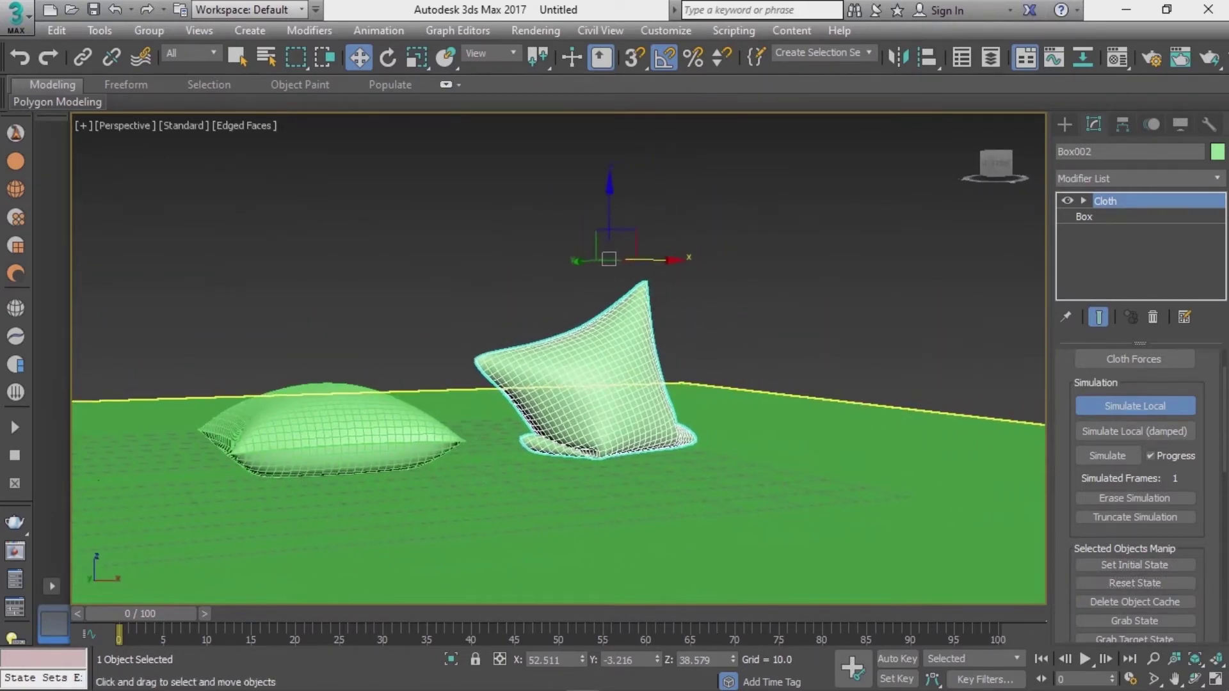
pyautogui.scroll(5, 634, 383)
pyautogui.scroll(2, 633, 384)
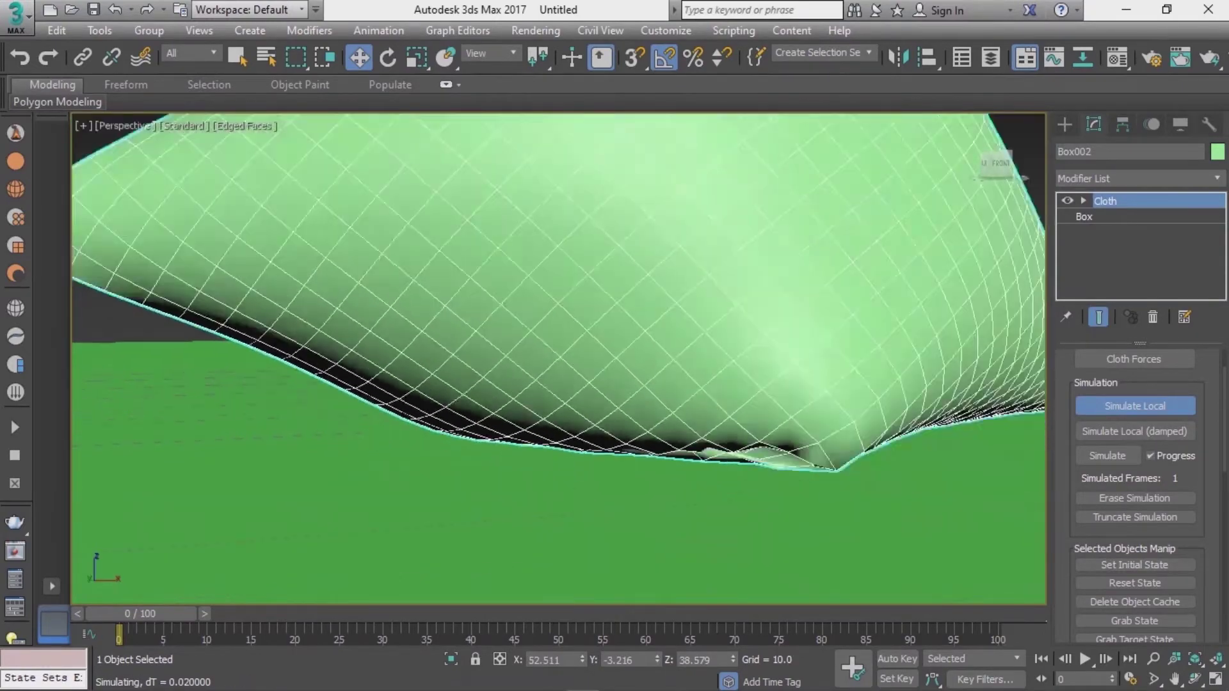
pyautogui.scroll(-5, 557, 358)
pyautogui.moveTo(556, 358)
pyautogui.keyDown('alt'); pyautogui.mouseDown(button='middle')
pyautogui.moveTo(448, 358)
pyautogui.moveTo(557, 320)
pyautogui.moveTo(556, 410)
pyautogui.moveTo(556, 313)
pyautogui.mouseUp(button='middle'); pyautogui.keyUp('alt')
pyautogui.scroll(4, 557, 358)
pyautogui.scroll(3, 557, 359)
pyautogui.scroll(-3, 557, 358)
pyautogui.scroll(2, 556, 358)
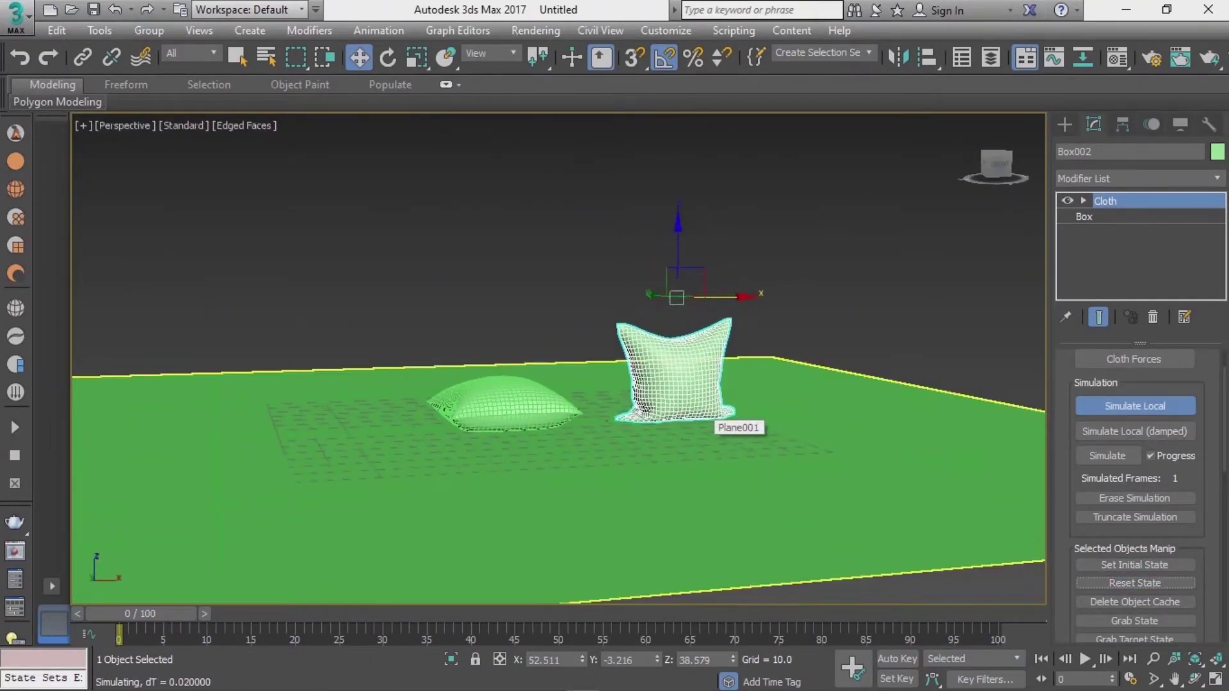
pyautogui.press('Escape')
pyautogui.scroll(3, 678, 378)
pyautogui.scroll(2, 679, 377)
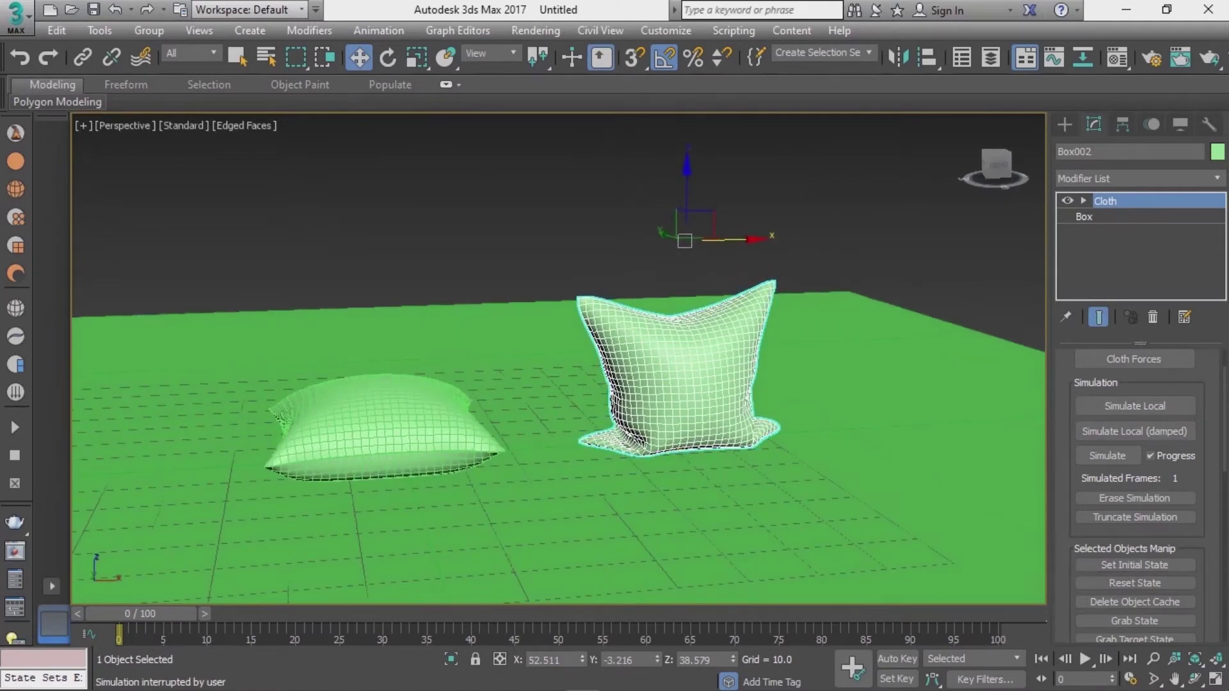
# Reset Box002, enable Self Collision and re-simulate, then orbit around both pillows.
pyautogui.click(1135, 582)
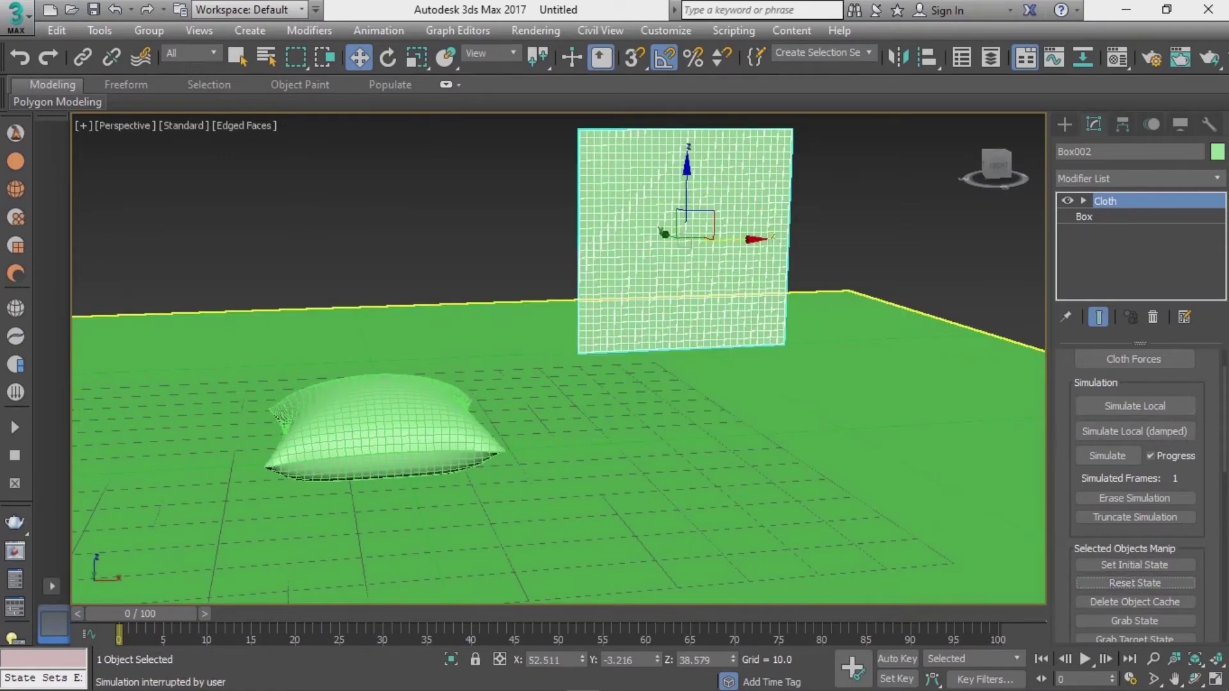
pyautogui.scroll(-3, 1135, 582)
pyautogui.scroll(-3, 1134, 583)
pyautogui.scroll(-3, 1134, 582)
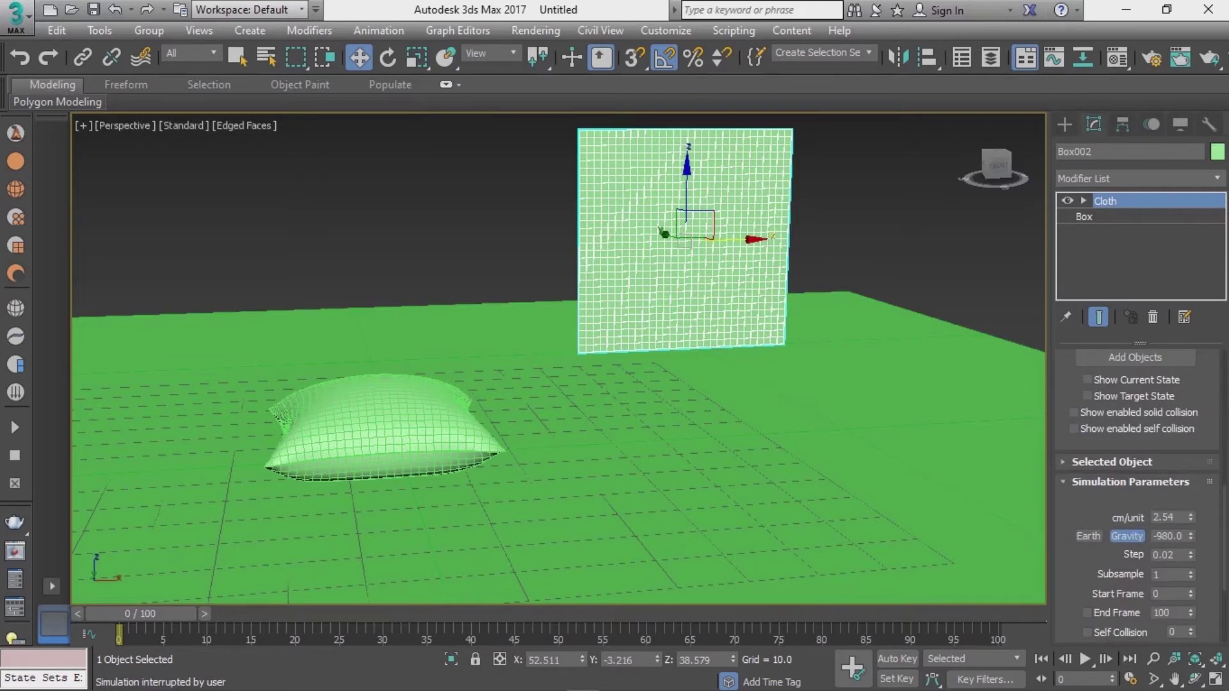
pyautogui.scroll(-2, 1135, 582)
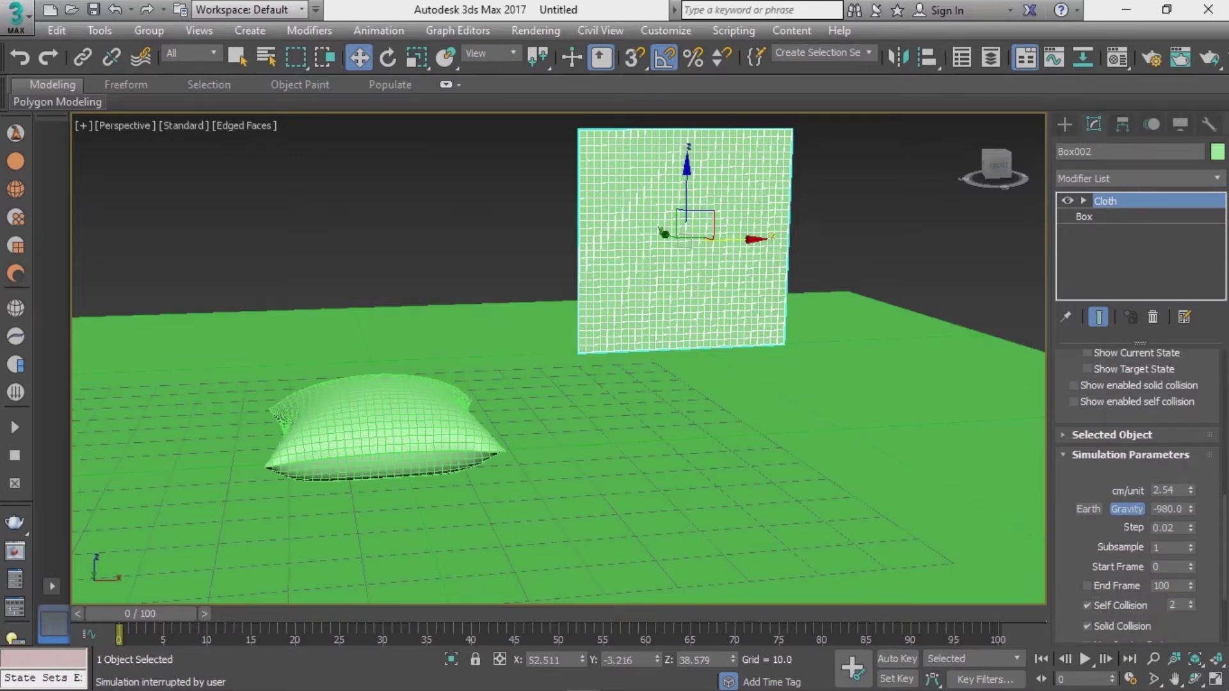
pyautogui.scroll(3, 1134, 499)
pyautogui.scroll(3, 1135, 500)
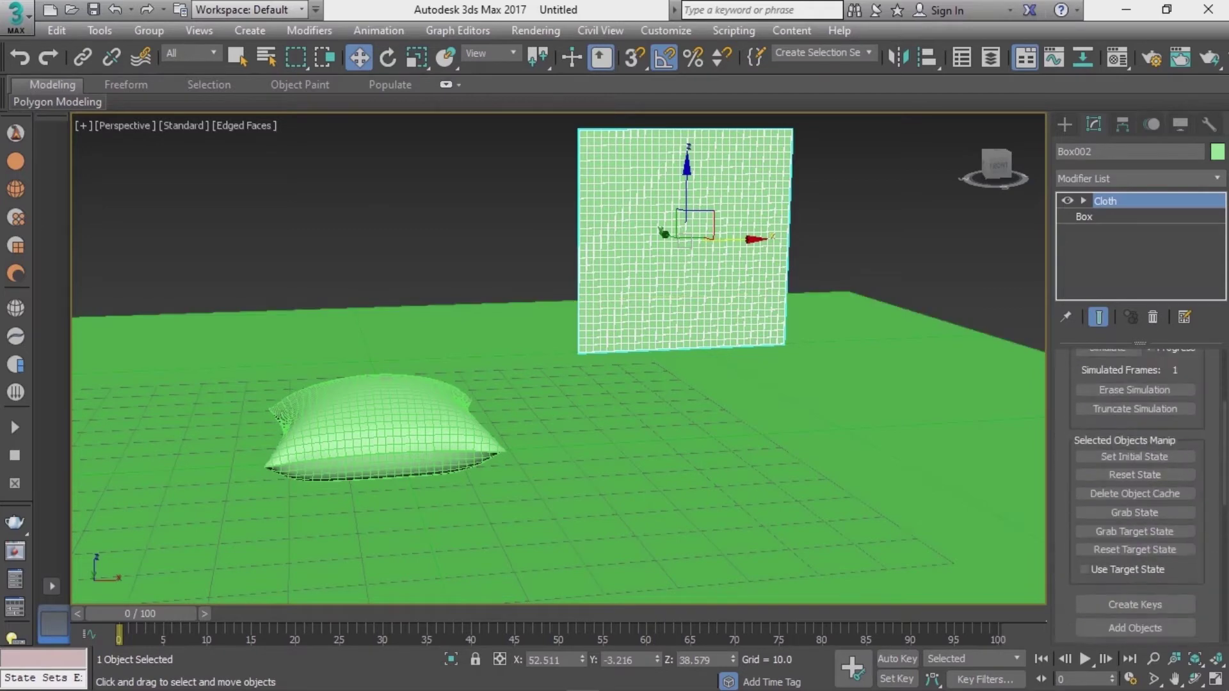
pyautogui.scroll(3, 1134, 499)
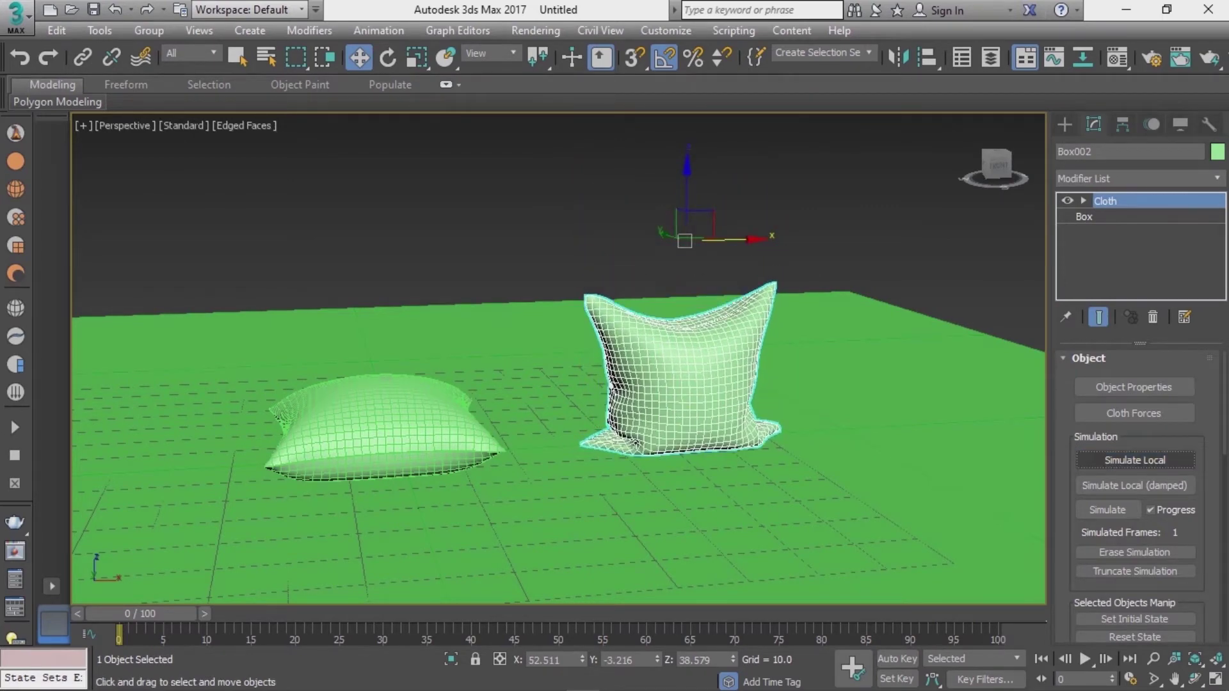
pyautogui.keyDown('alt'); pyautogui.moveTo(556, 359); pyautogui.dragTo(618, 262, button='middle'); pyautogui.keyUp('alt')
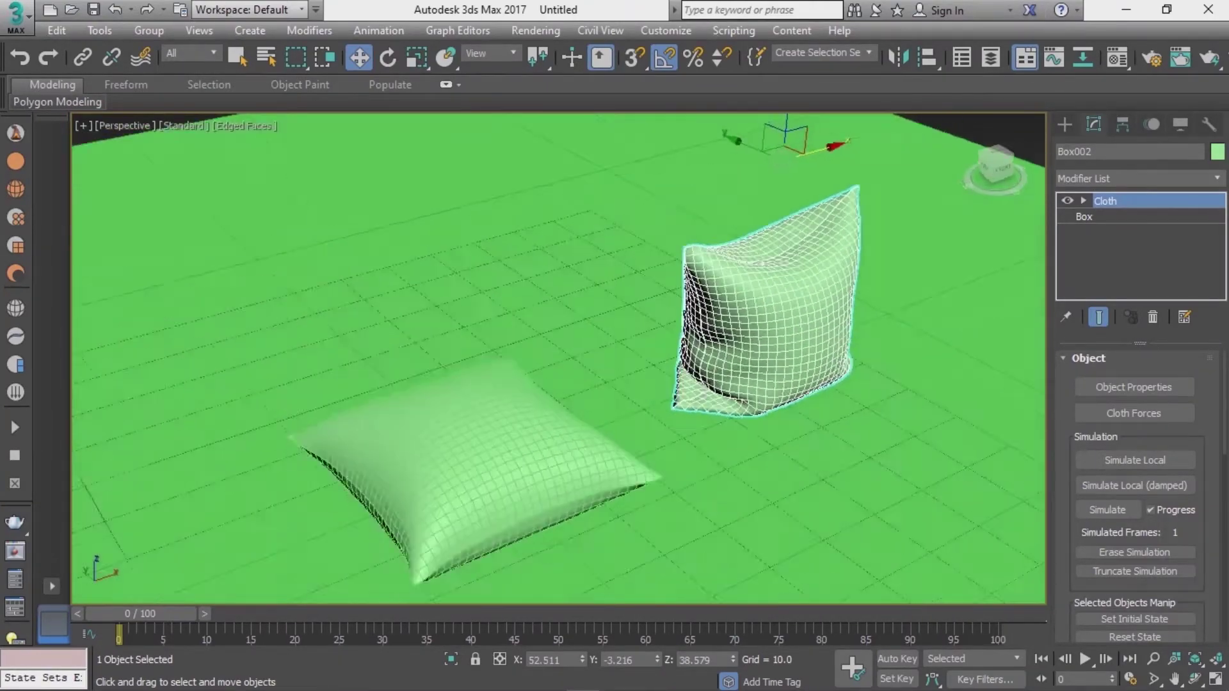
pyautogui.keyDown('alt'); pyautogui.moveTo(486, 409); pyautogui.dragTo(499, 384, button='middle'); pyautogui.keyUp('alt')
# Collapse both pillows' modifier stacks, baking the cloth result into editable meshes.
pyautogui.click(486, 416)
pyautogui.rightClick(1108, 200)
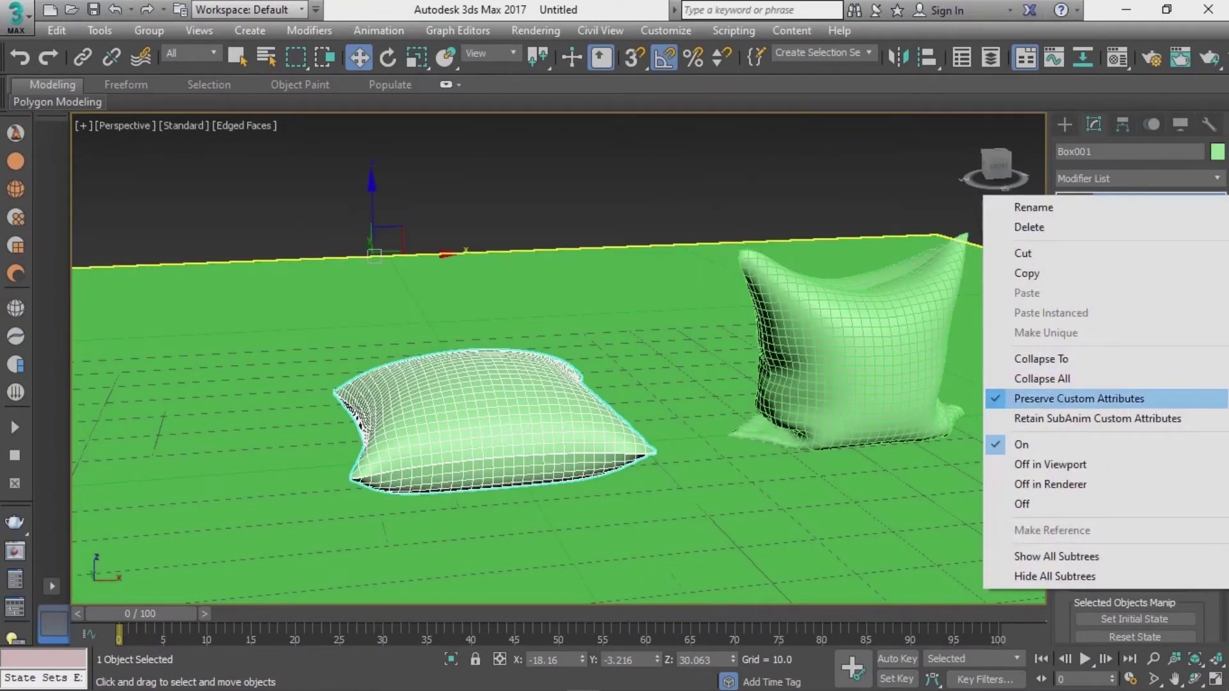
pyautogui.press('Escape')
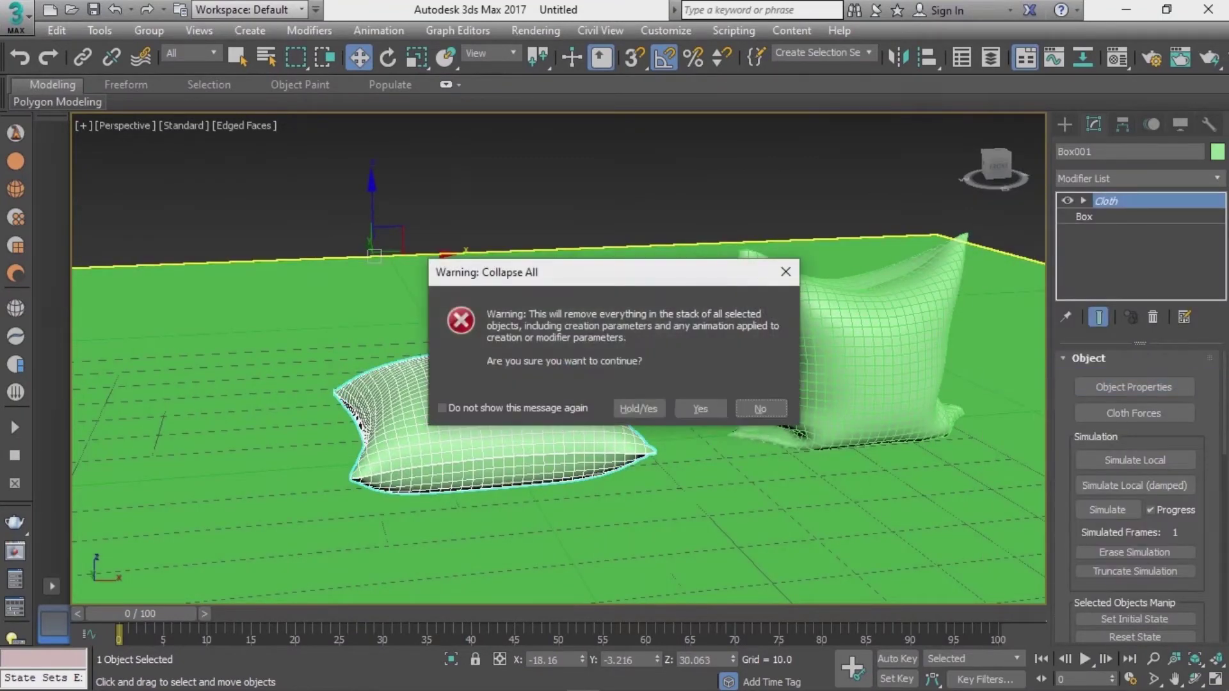
pyautogui.click(700, 408)
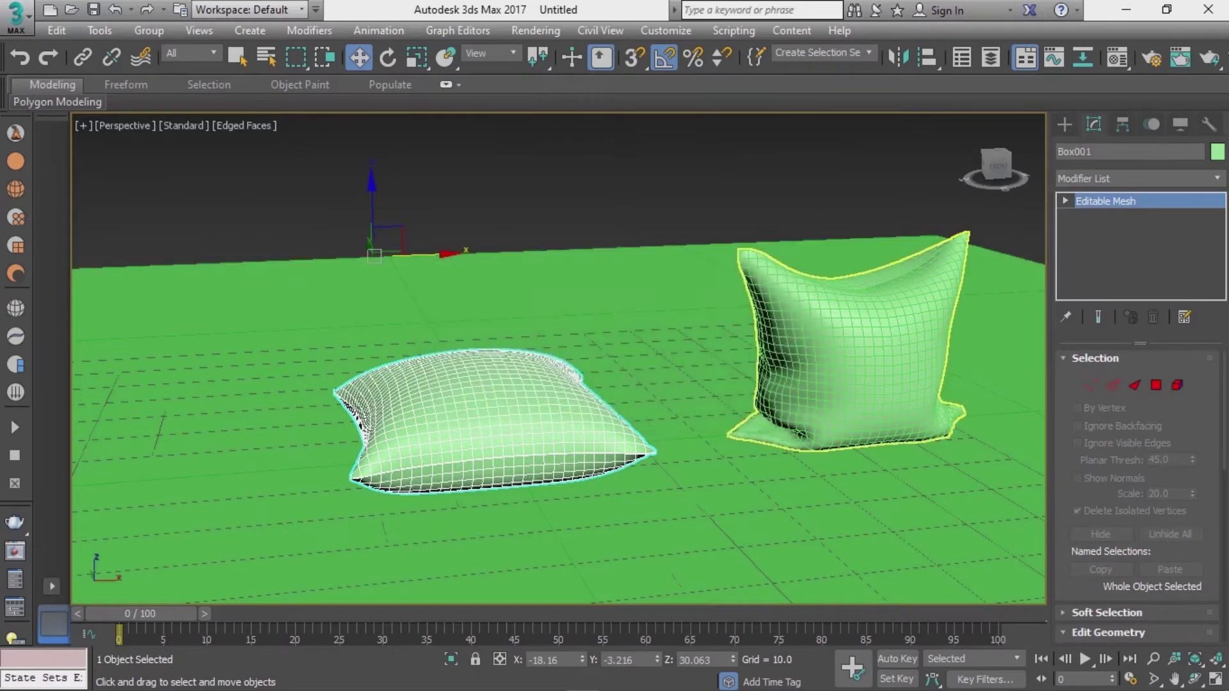
pyautogui.click(851, 346)
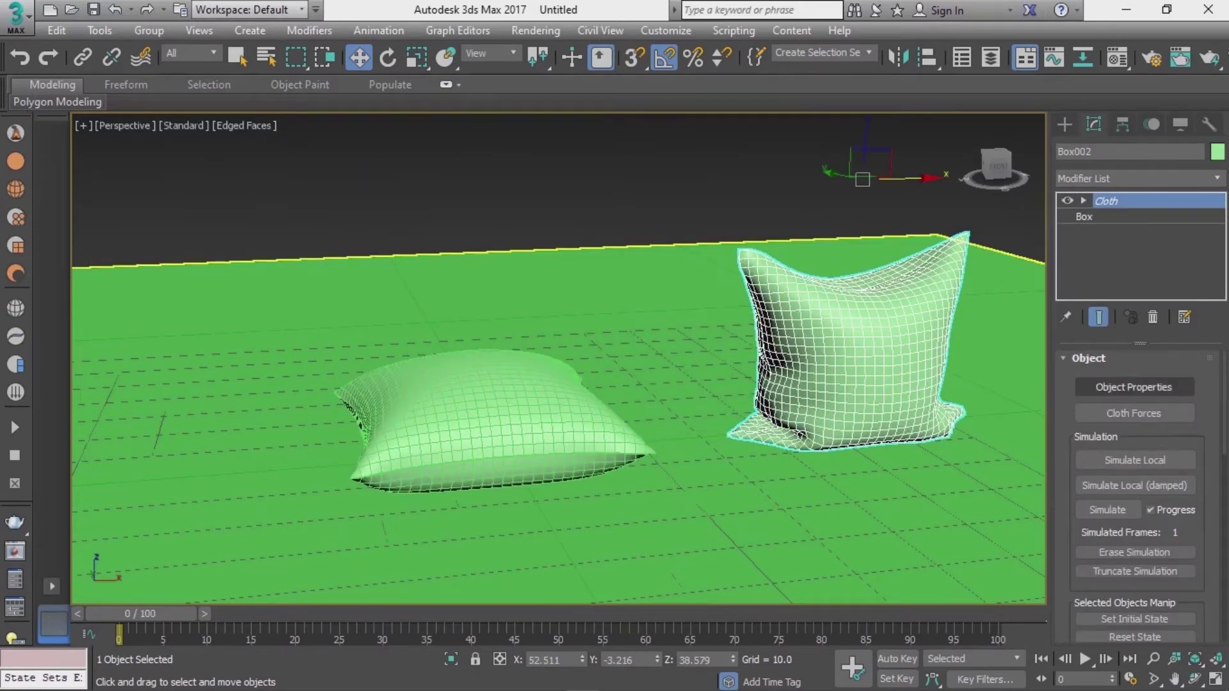
pyautogui.rightClick(1107, 200)
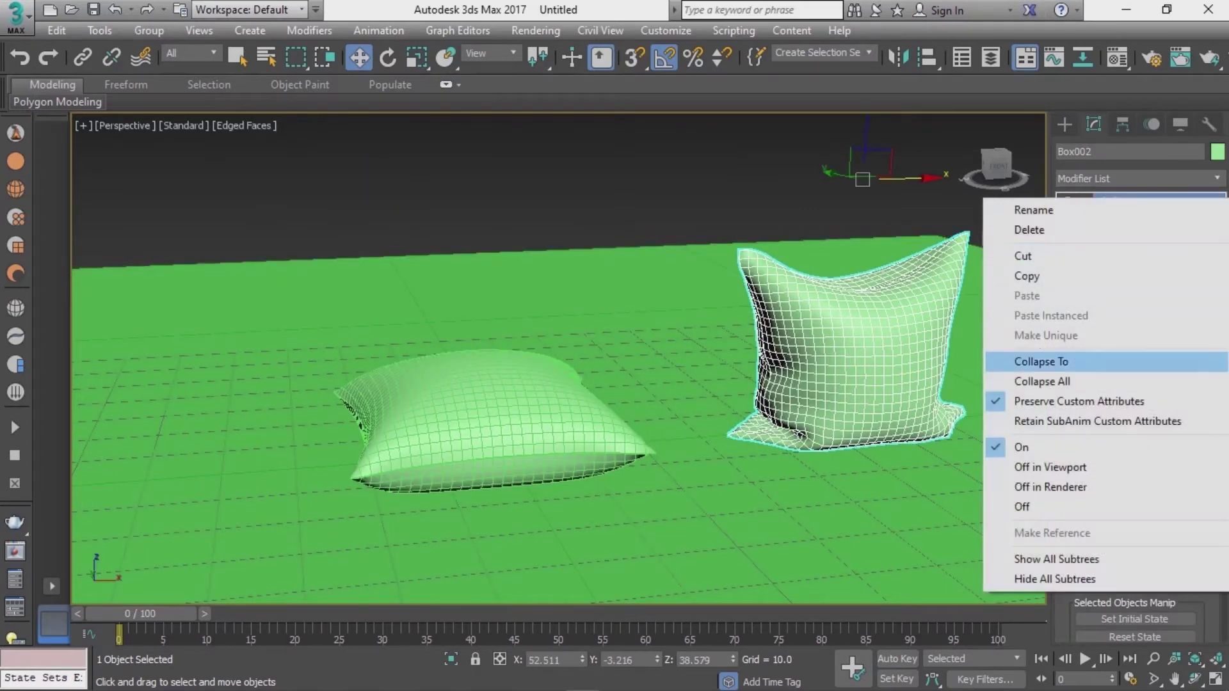
pyautogui.click(1050, 377)
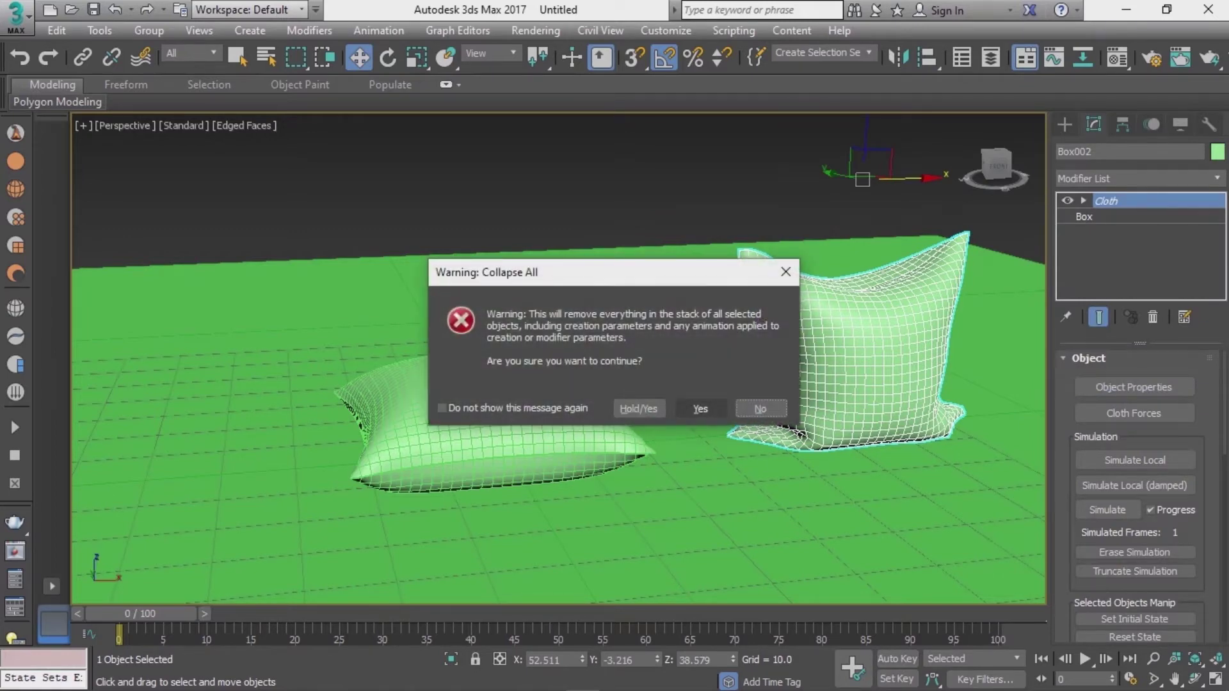
pyautogui.click(638, 408)
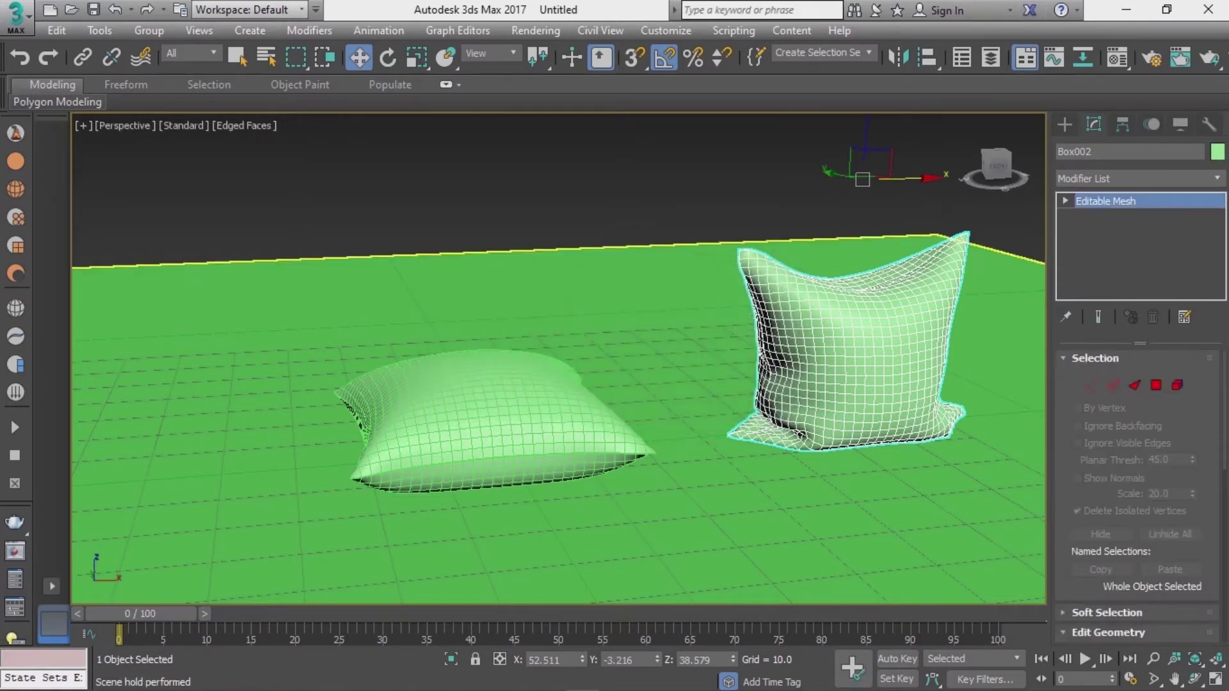
# Centre the left pillow's pivot on the object using Affect Pivot Only.
pyautogui.scroll(-3, 557, 358)
pyautogui.scroll(3, 576, 384)
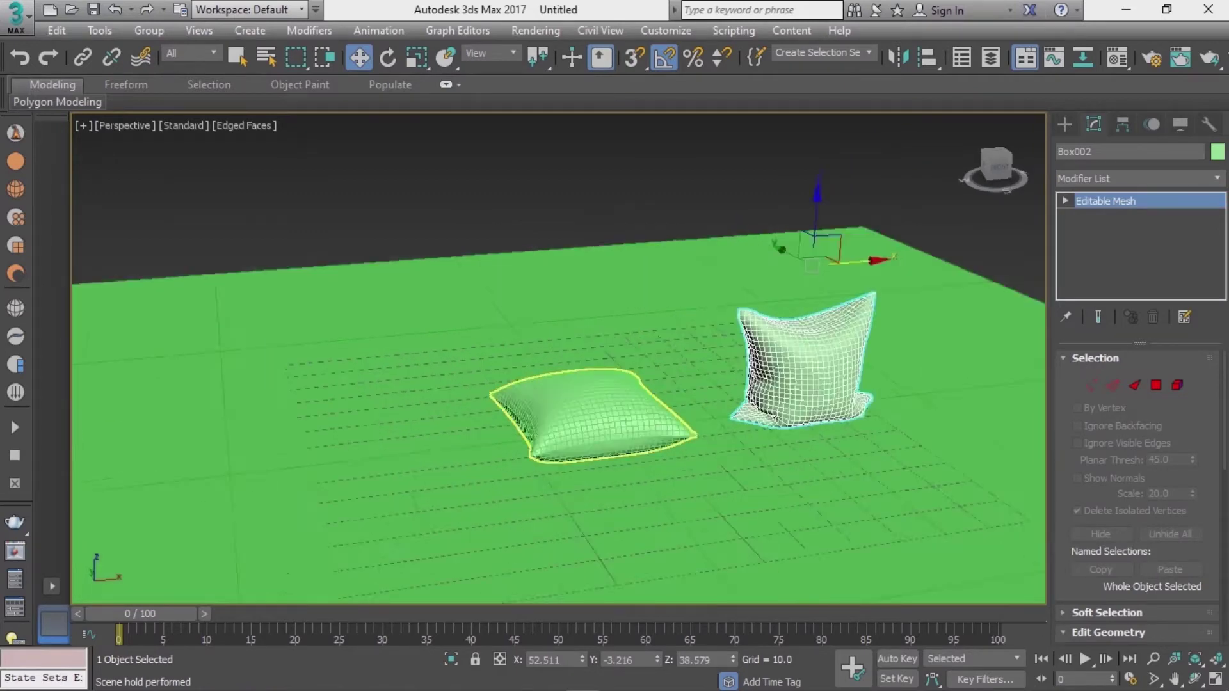
pyautogui.scroll(2, 576, 384)
pyautogui.click(608, 416)
pyautogui.click(1122, 124)
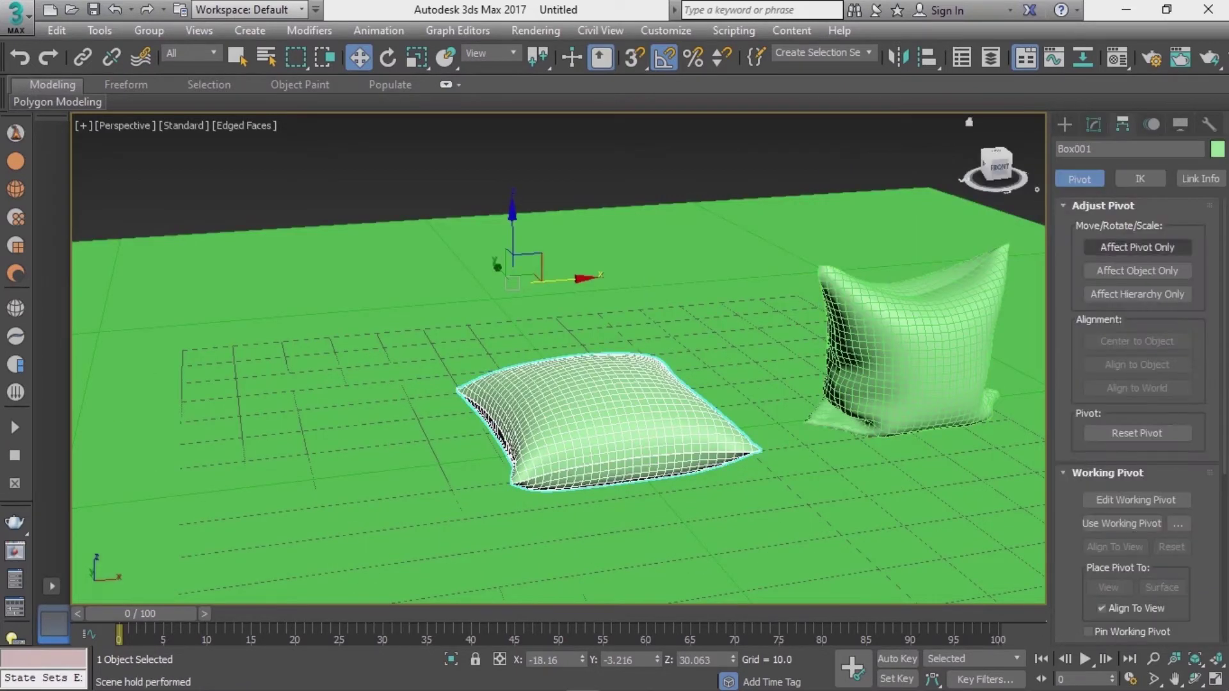
pyautogui.click(1136, 247)
pyautogui.click(1136, 341)
pyautogui.click(1137, 247)
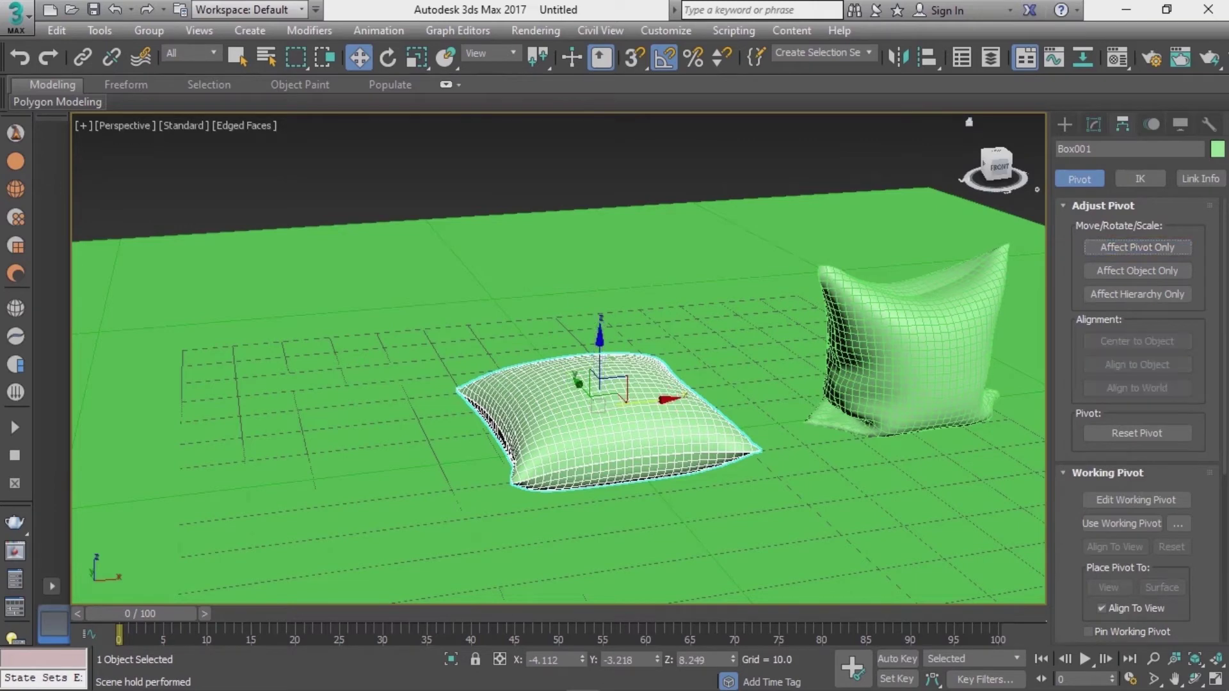
pyautogui.click(909, 339)
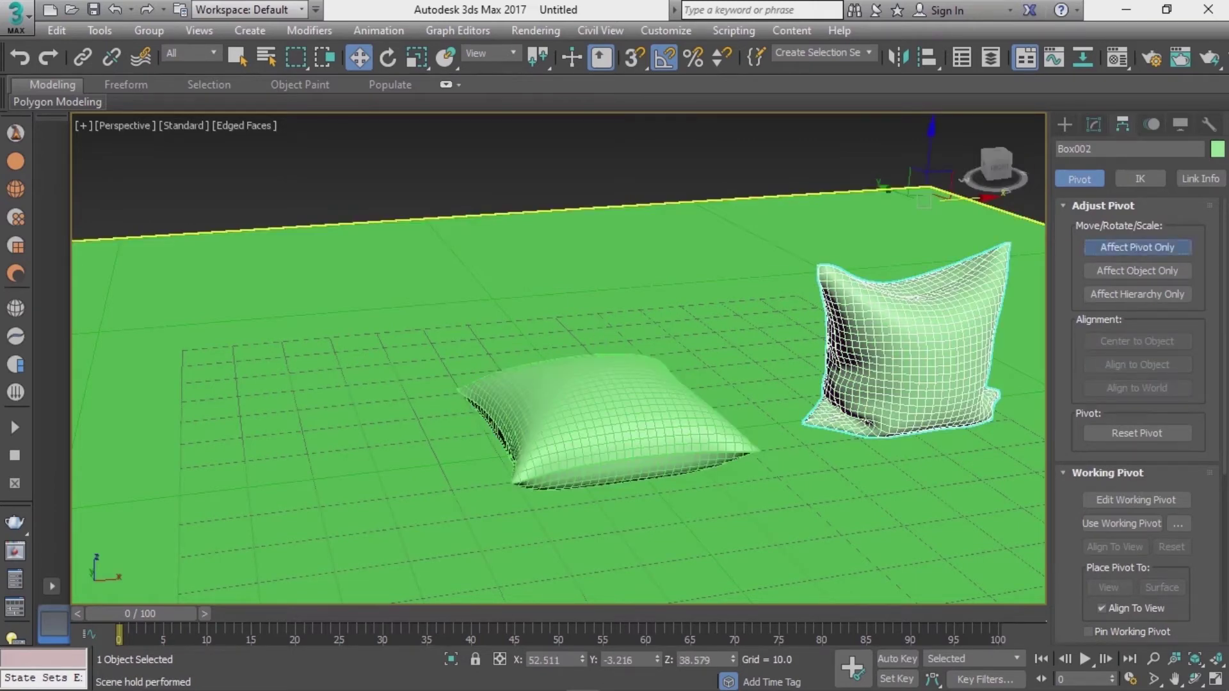
# Centre the right pillow's pivot on the object and check the ground plane's stack.
pyautogui.click(1137, 341)
pyautogui.moveTo(557, 384)
pyautogui.keyDown('alt'); pyautogui.mouseDown(button='middle')
pyautogui.moveTo(512, 384)
pyautogui.moveTo(557, 320)
pyautogui.moveTo(557, 409)
pyautogui.mouseUp(button='middle'); pyautogui.keyUp('alt')
pyautogui.click(384, 512)
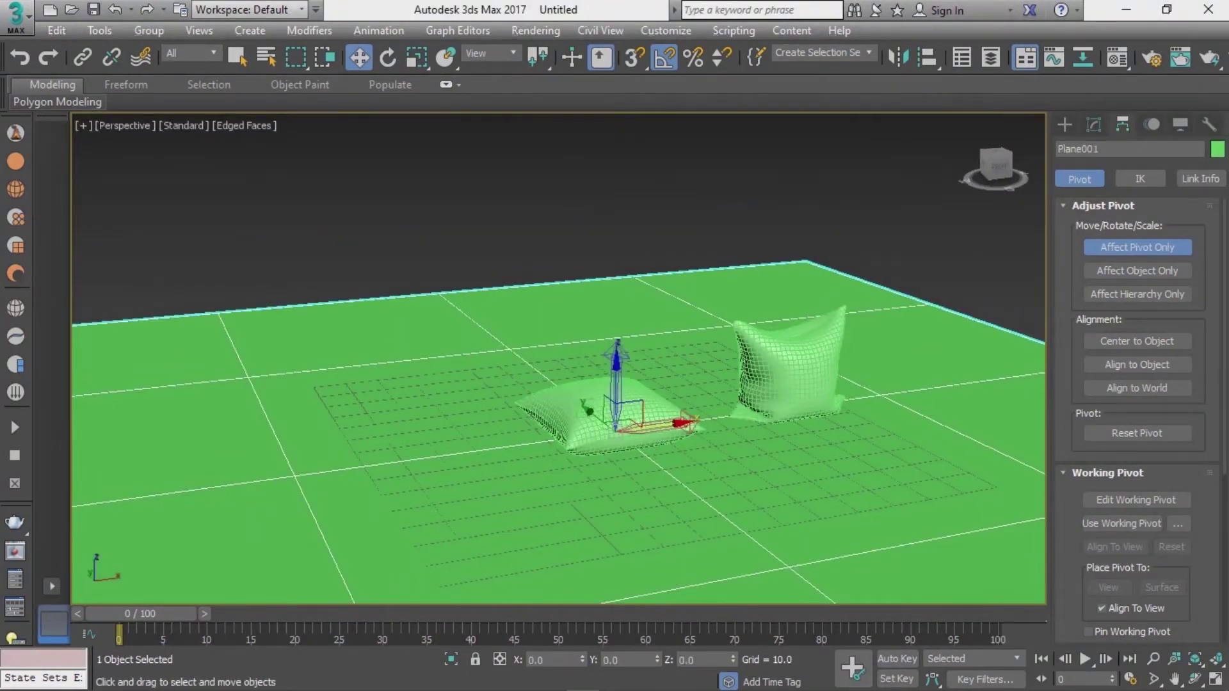
pyautogui.click(1064, 125)
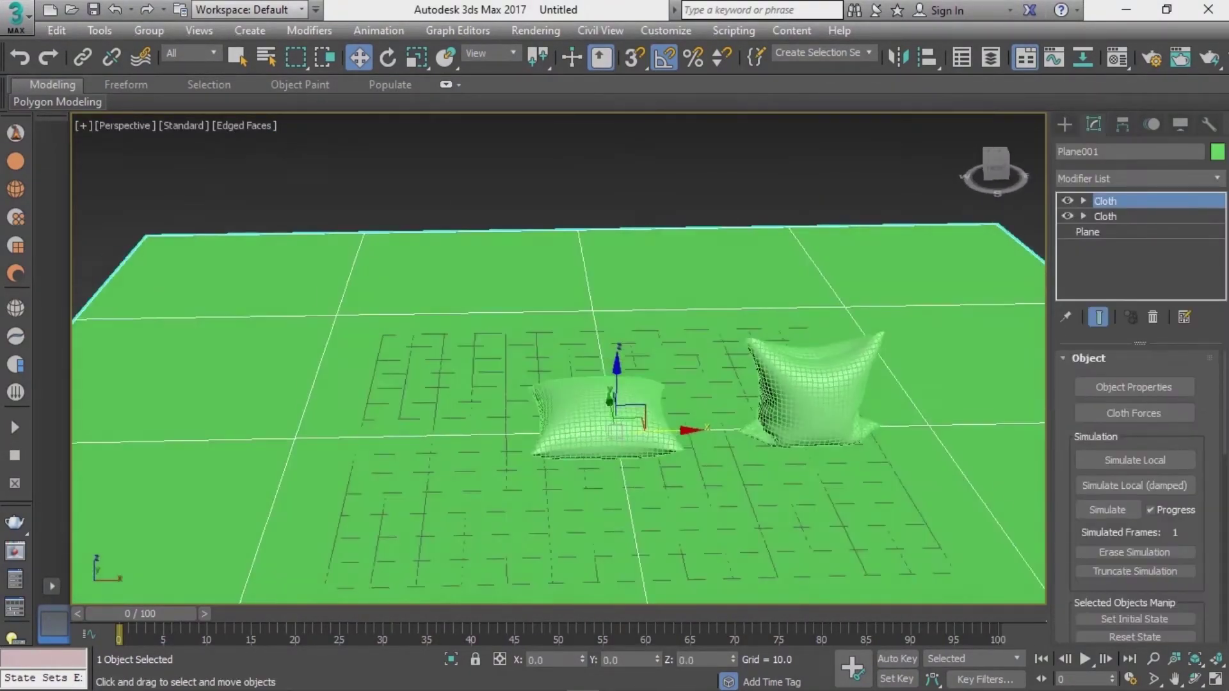
# Zoom in close on the left pillow and enable polygon sub-object editing.
pyautogui.keyDown('alt'); pyautogui.moveTo(557, 410); pyautogui.dragTo(556, 448, button='middle'); pyautogui.keyUp('alt')
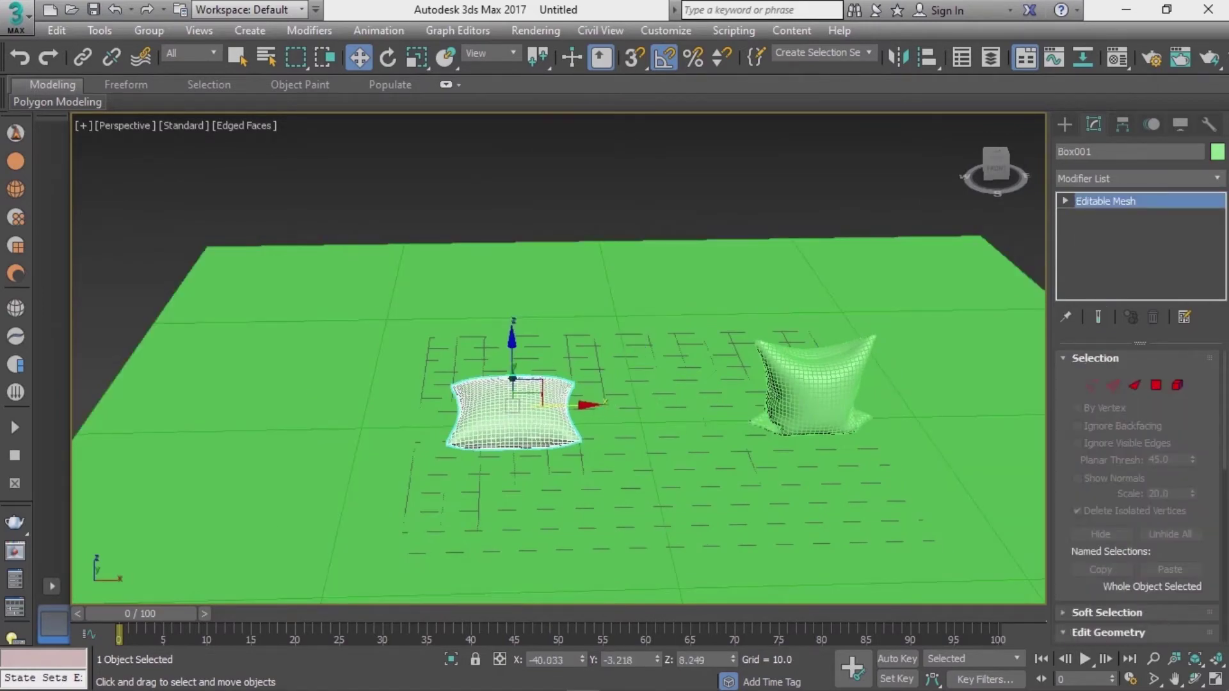
pyautogui.press('z')
pyautogui.scroll(3, 557, 358)
pyautogui.moveTo(556, 358)
pyautogui.keyDown('alt'); pyautogui.mouseDown(button='middle')
pyautogui.moveTo(557, 307)
pyautogui.moveTo(557, 345)
pyautogui.moveTo(653, 352)
pyautogui.mouseUp(button='middle'); pyautogui.keyUp('alt')
pyautogui.scroll(3, 556, 358)
pyautogui.click(1156, 385)
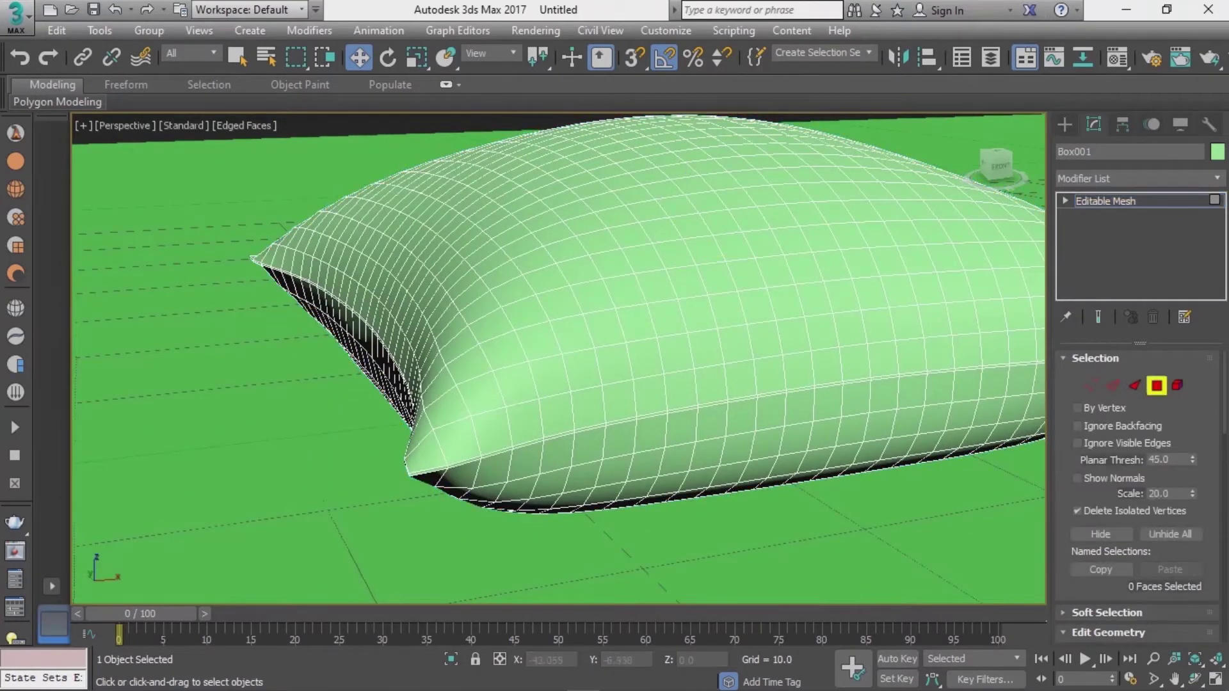
# Convert the left pillow to Editable Poly and select its seam polygon loop.
pyautogui.rightClick(1075, 199)
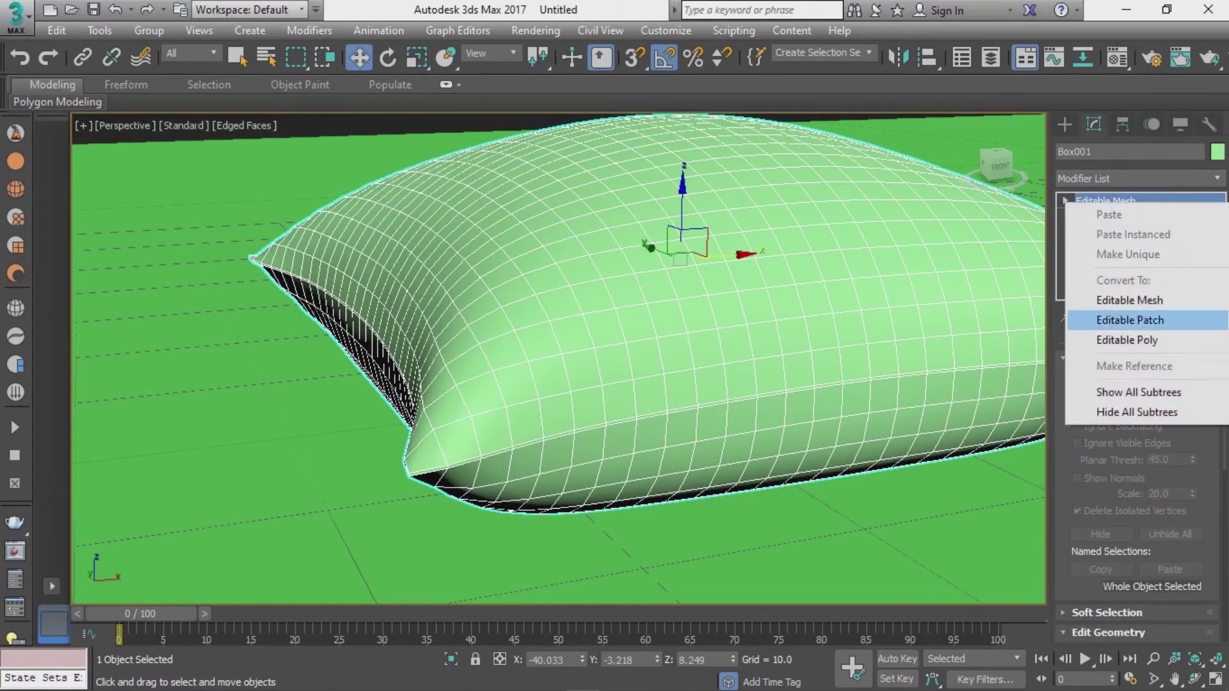
pyautogui.click(1113, 340)
pyautogui.press('4')
pyautogui.scroll(5, 640, 383)
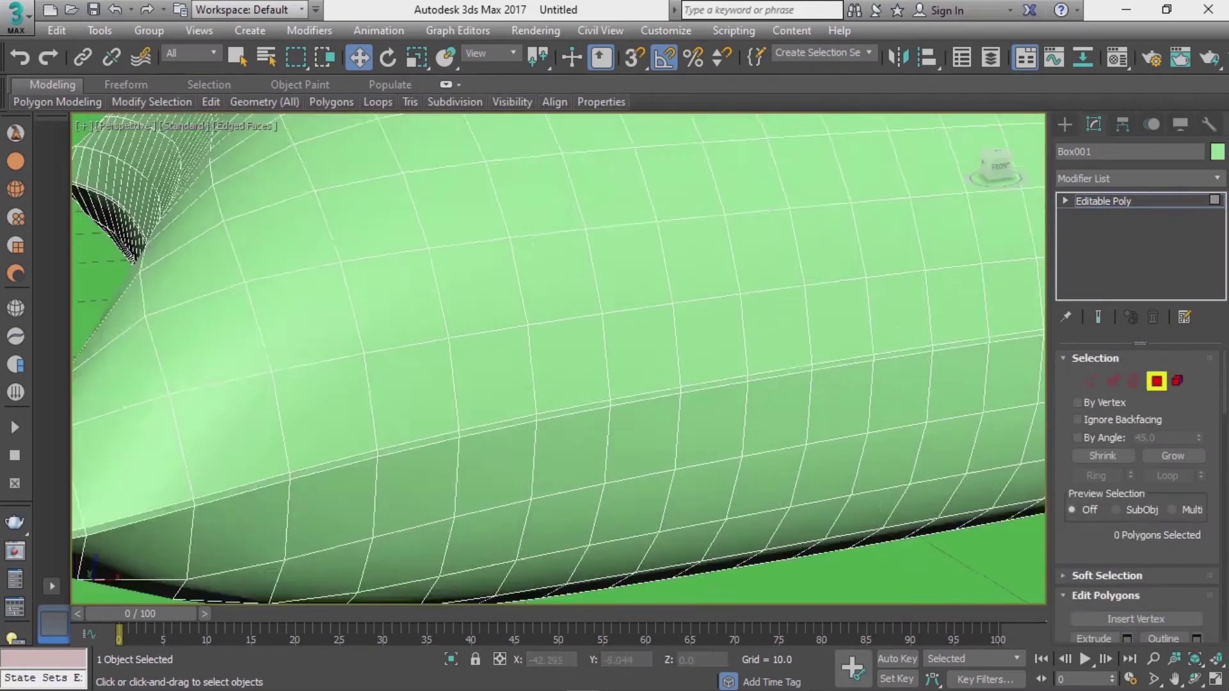
pyautogui.scroll(5, 640, 383)
pyautogui.click(640, 383)
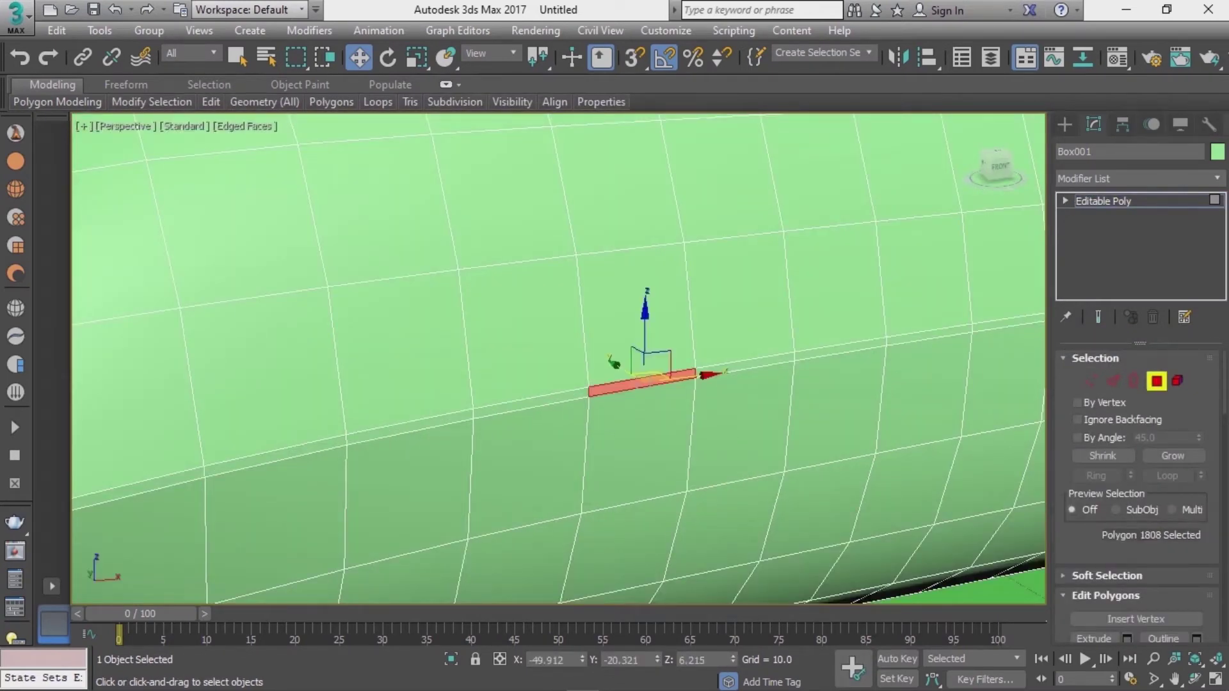
pyautogui.keyDown('shift'); pyautogui.click(736, 371); pyautogui.keyUp('shift')
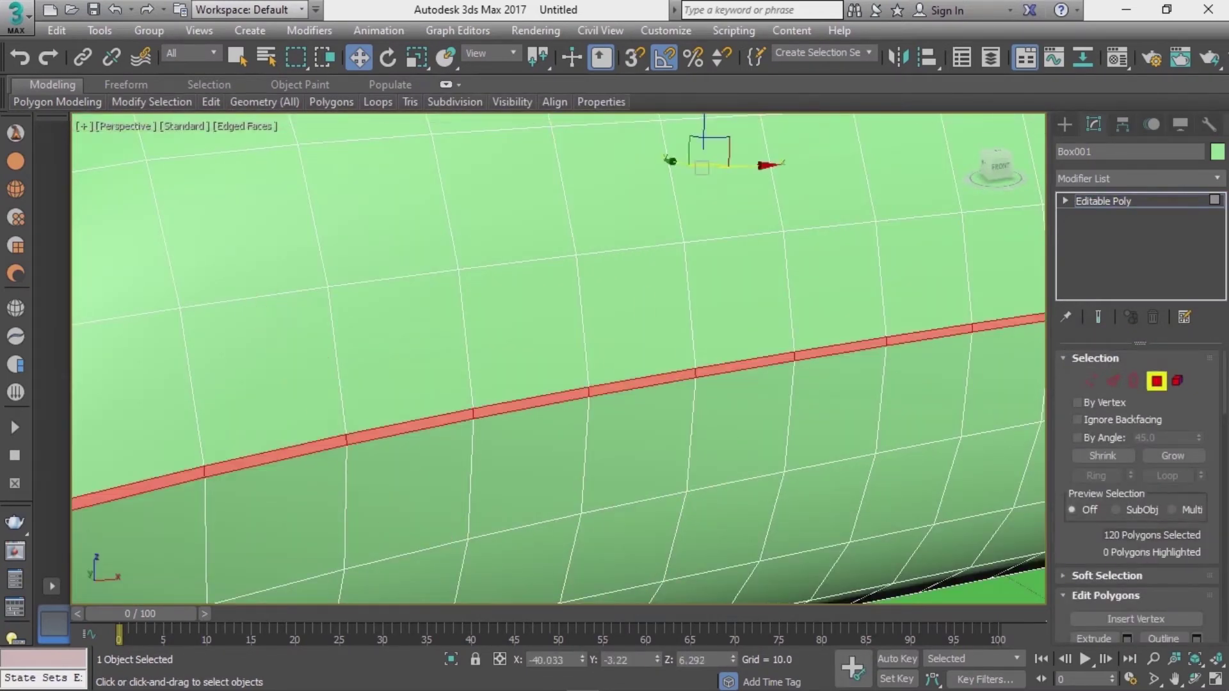
pyautogui.scroll(-5, 640, 384)
pyautogui.keyDown('alt'); pyautogui.moveTo(557, 358); pyautogui.dragTo(615, 358, button='middle'); pyautogui.keyUp('alt')
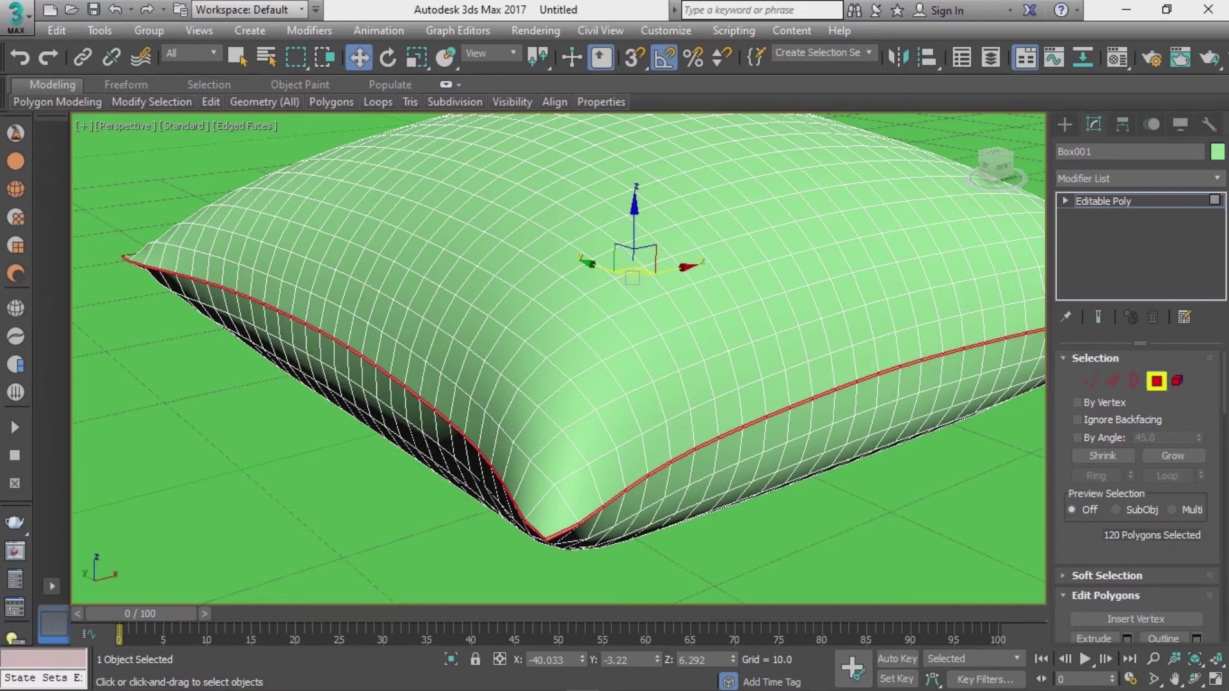
pyautogui.keyDown('alt'); pyautogui.moveTo(576, 346); pyautogui.dragTo(595, 320, button='middle'); pyautogui.keyUp('alt')
# Bevel the seam loop along Local Normal with height -0.16 and outline -0.03.
pyautogui.rightClick(583, 347)
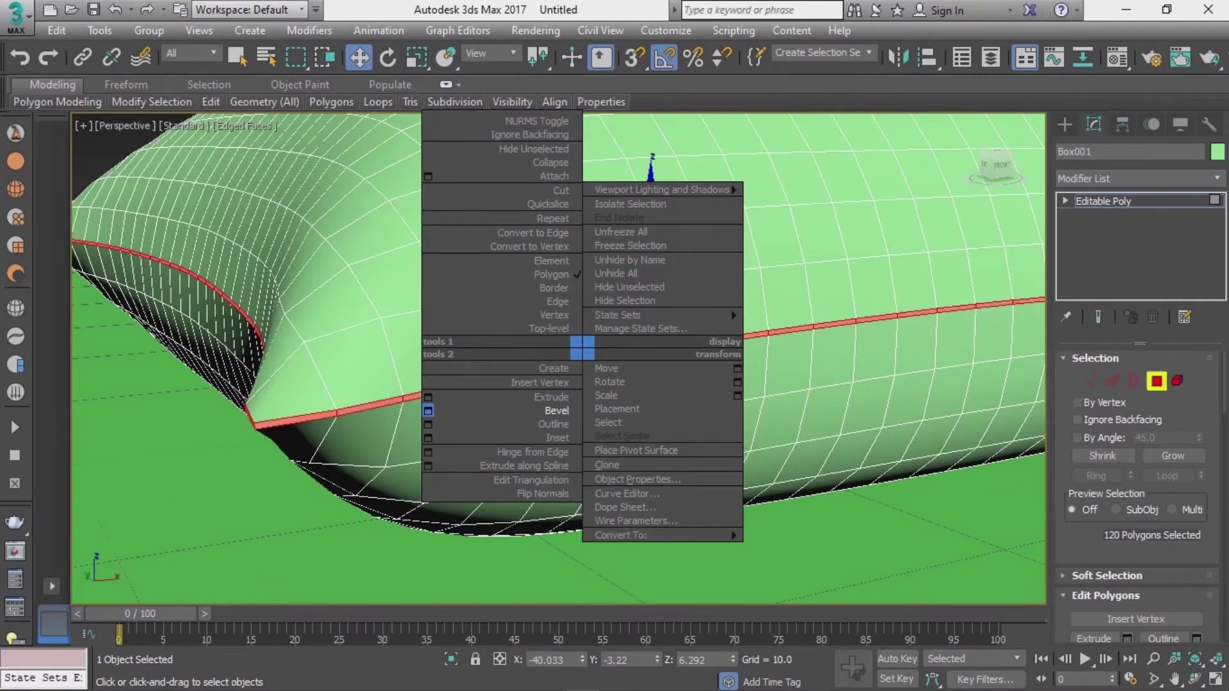
pyautogui.click(428, 411)
pyautogui.moveTo(595, 395); pyautogui.dragTo(595, 413)
pyautogui.click(573, 368)
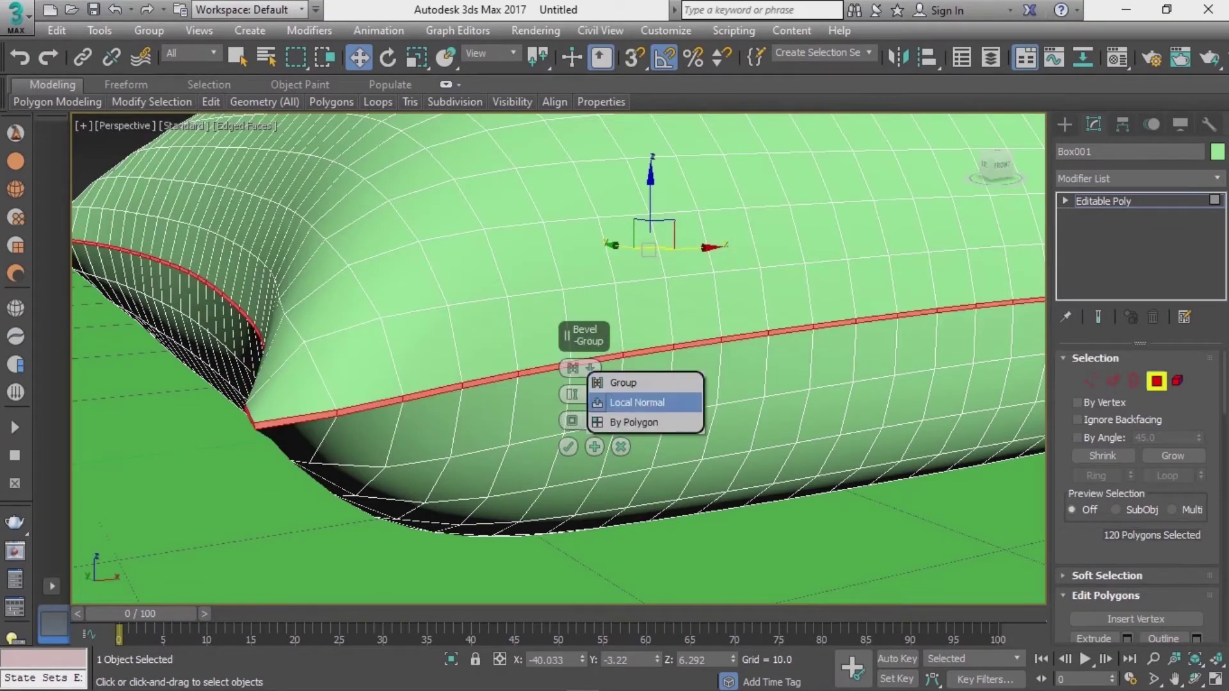
pyautogui.click(640, 403)
pyautogui.moveTo(571, 395); pyautogui.dragTo(571, 398)
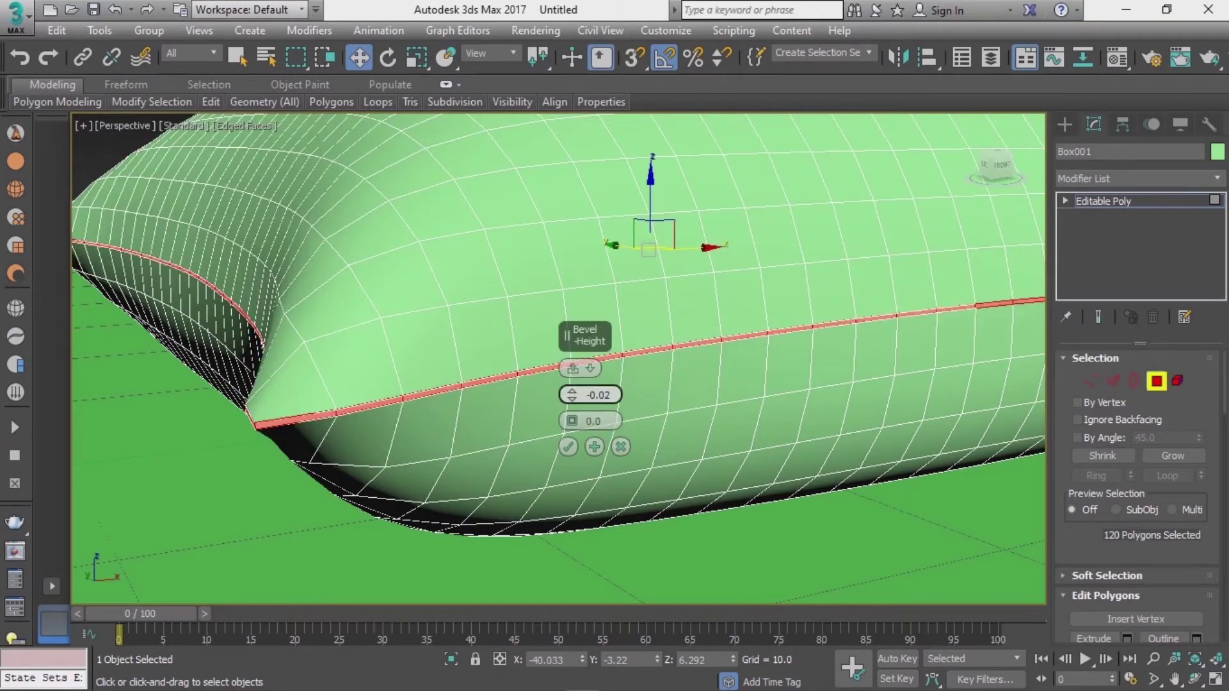
pyautogui.moveTo(571, 397)
pyautogui.keyDown('alt'); pyautogui.mouseDown(button='middle')
pyautogui.moveTo(640, 384)
pyautogui.moveTo(572, 397)
pyautogui.mouseUp(button='middle'); pyautogui.keyUp('alt')
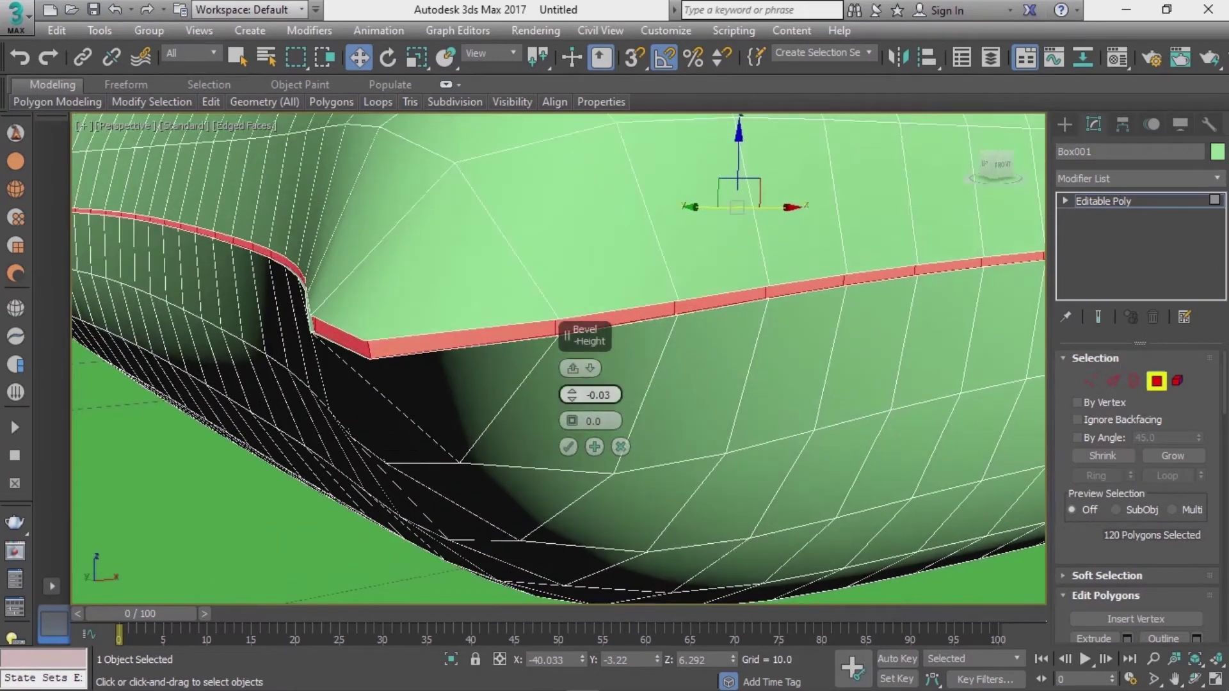
pyautogui.moveTo(571, 395); pyautogui.dragTo(571, 425)
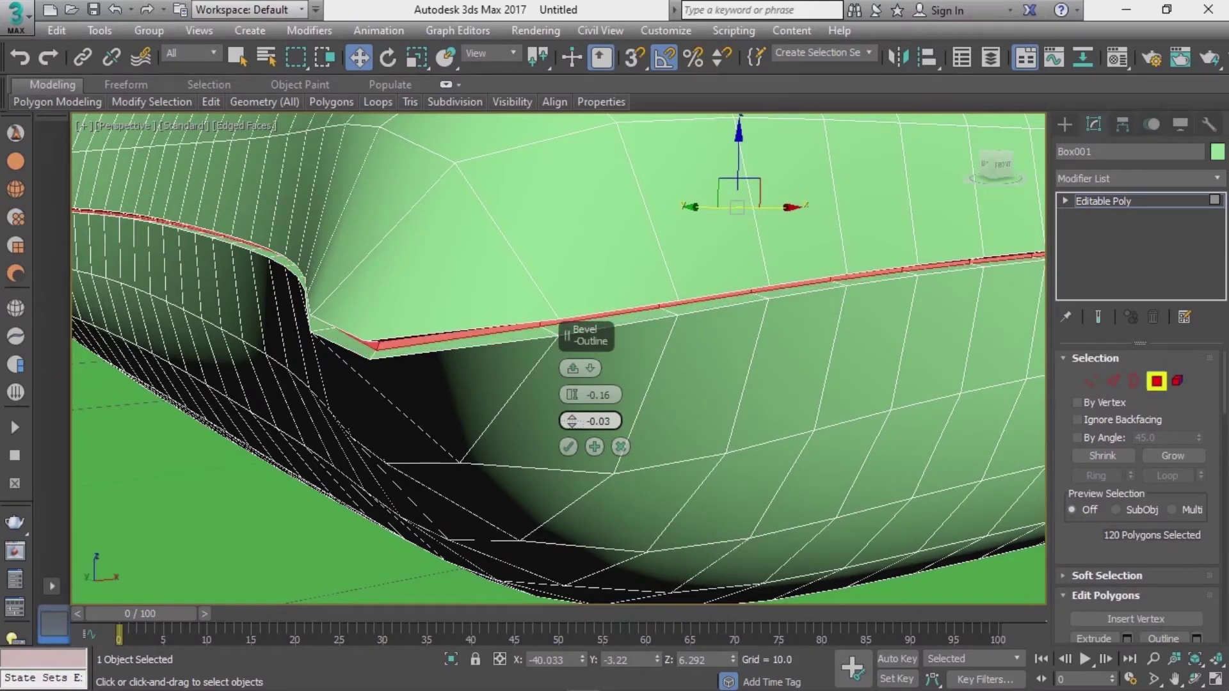
pyautogui.keyDown('alt'); pyautogui.moveTo(571, 420); pyautogui.dragTo(585, 400, button='middle'); pyautogui.keyUp('alt')
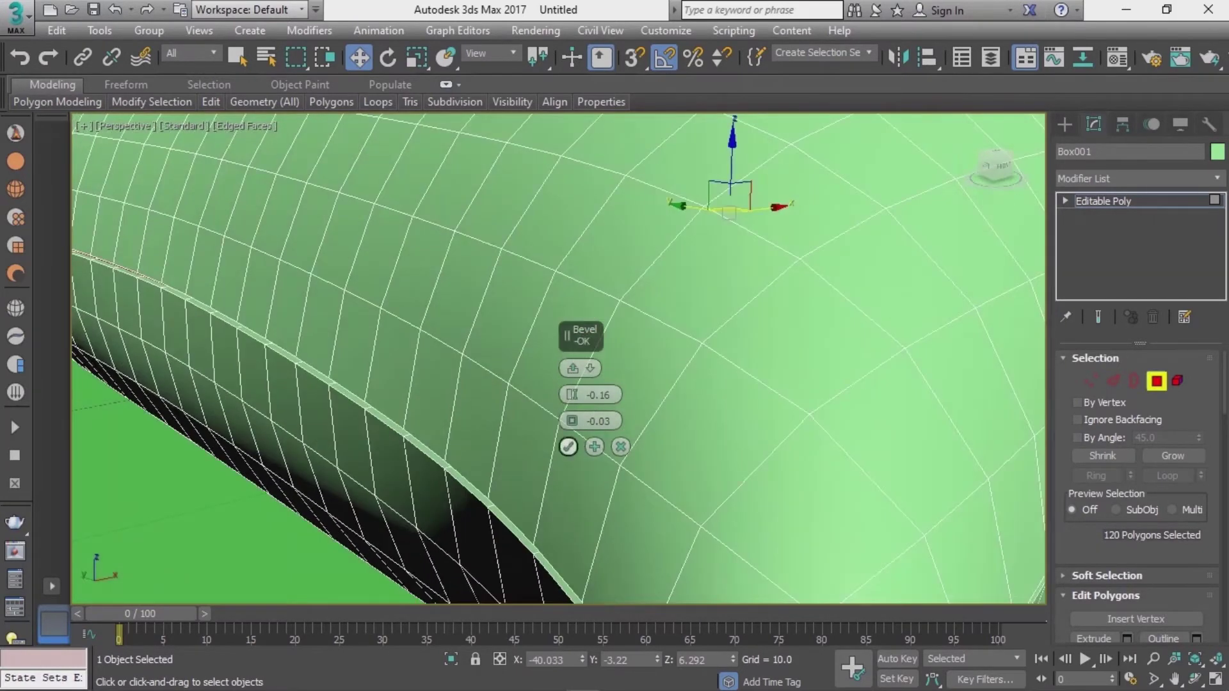
pyautogui.click(568, 446)
pyautogui.scroll(-5, 568, 446)
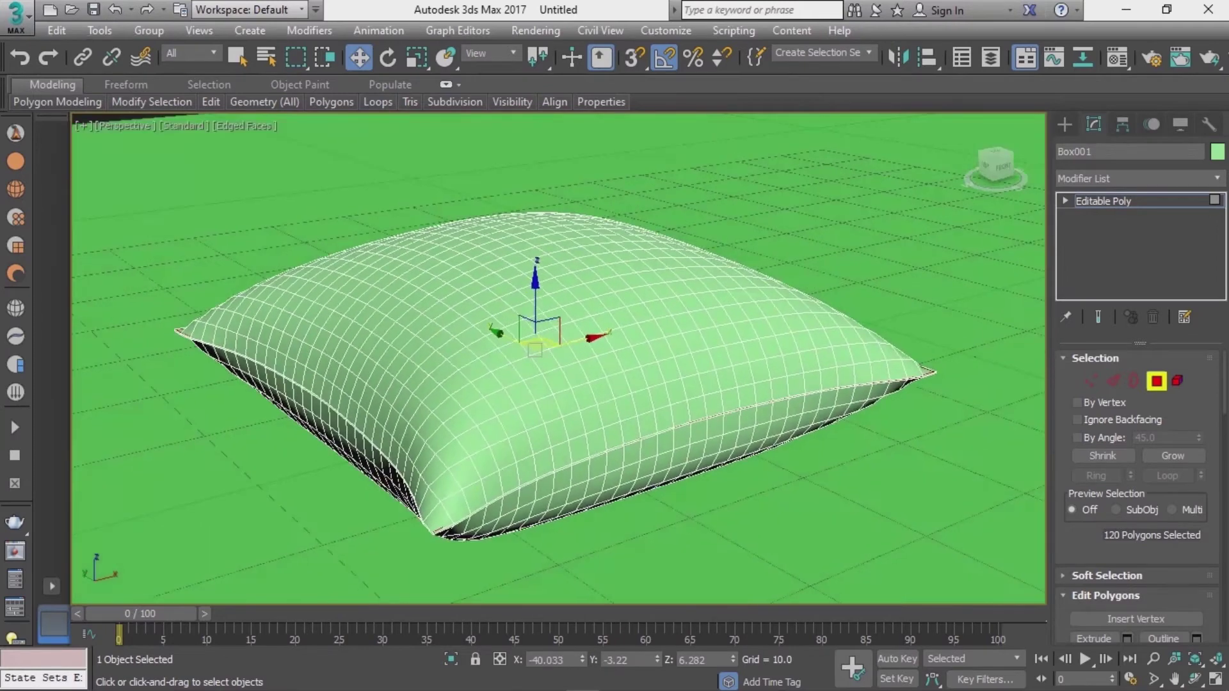
# Add a Noise modifier with fractal noise enabled to the left pillow.
pyautogui.click(1103, 200)
pyautogui.click(1136, 178)
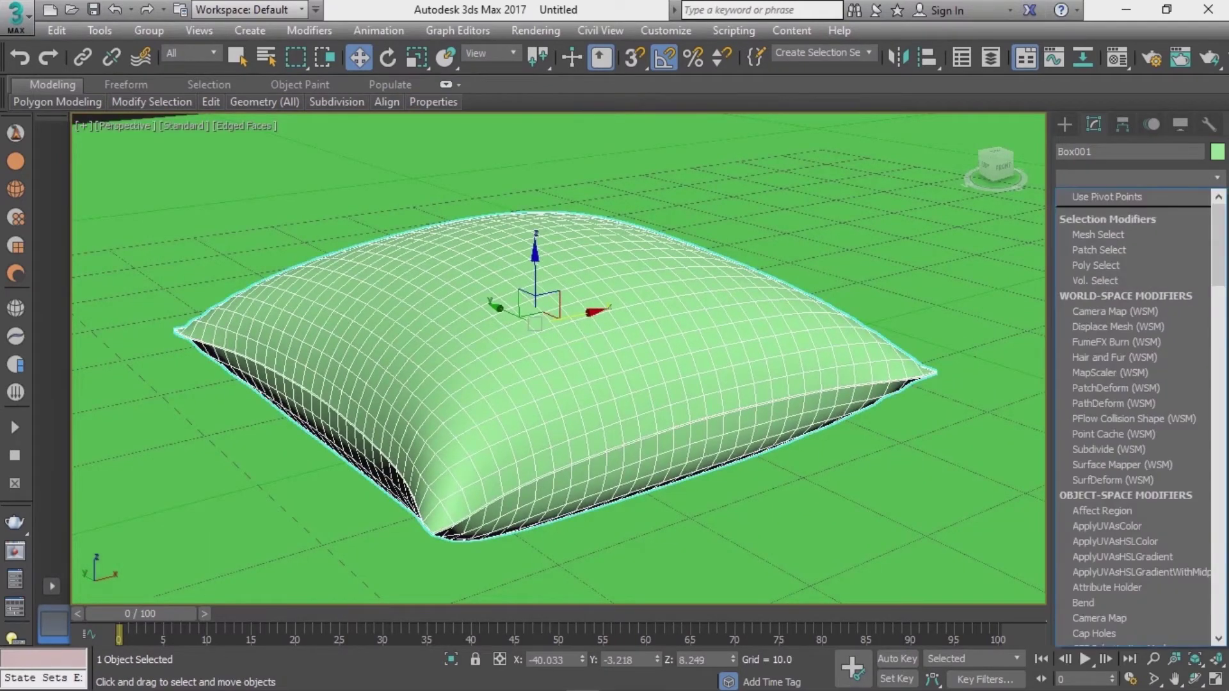
pyautogui.press('Escape')
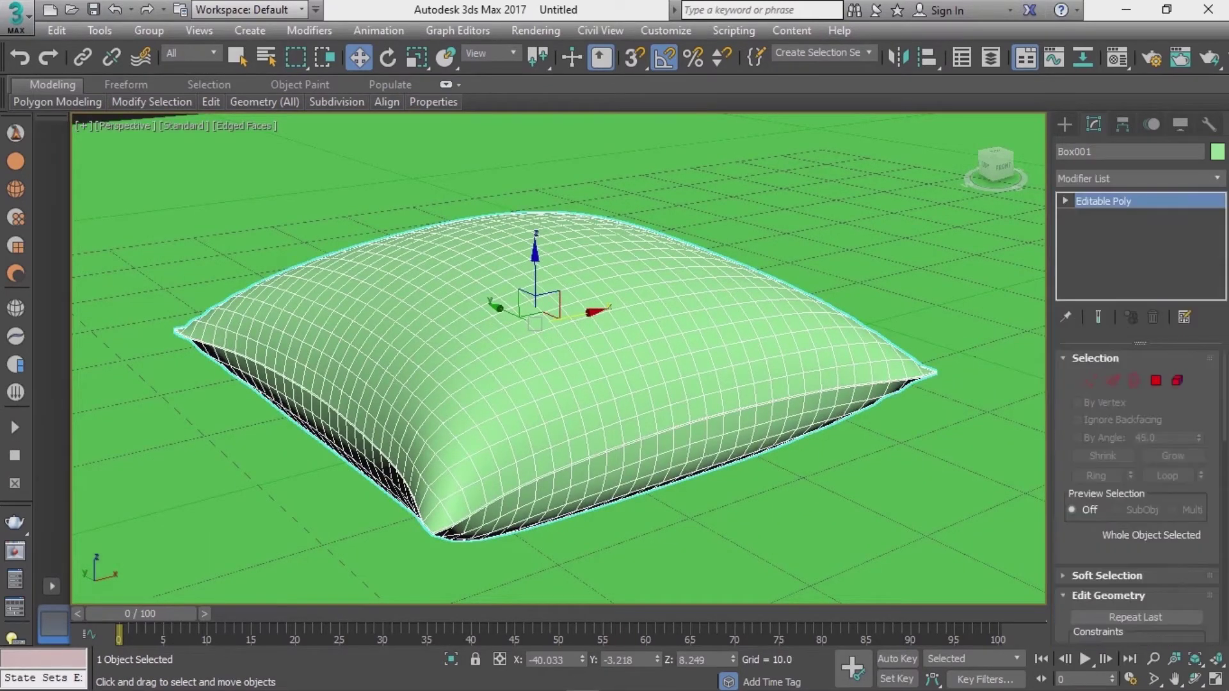
pyautogui.keyDown('alt'); pyautogui.moveTo(557, 358); pyautogui.dragTo(461, 364, button='middle'); pyautogui.keyUp('alt')
pyautogui.click(1136, 178)
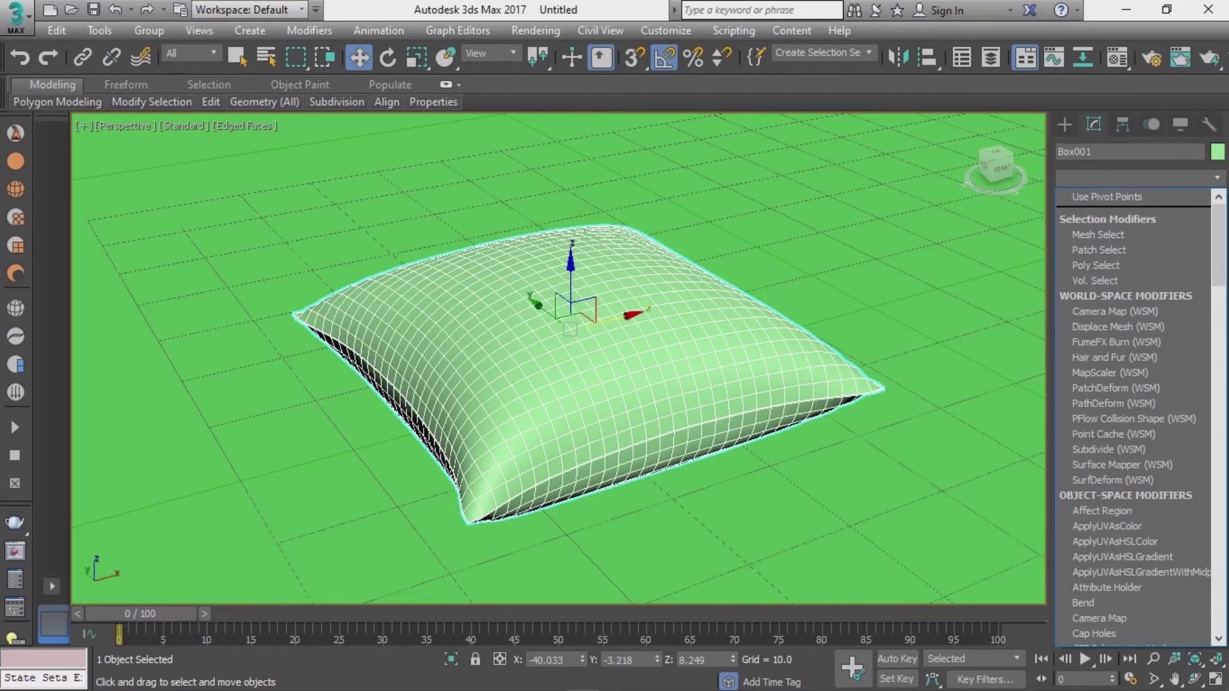
pyautogui.press('n')
pyautogui.press('Return')
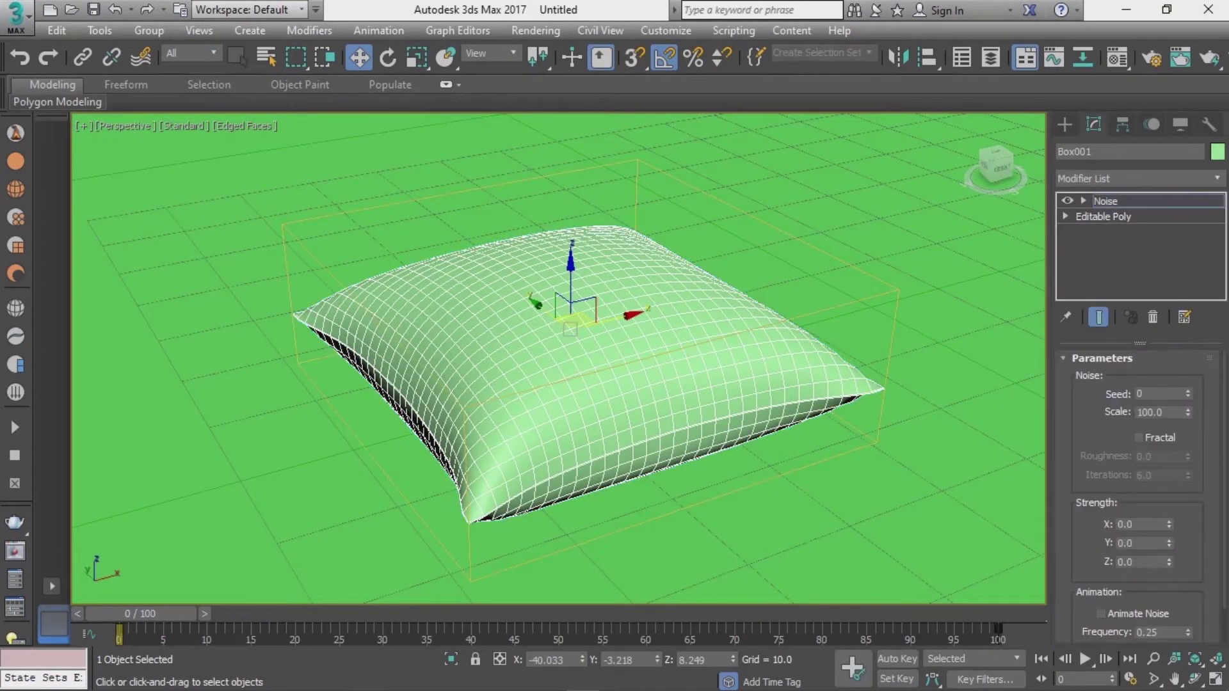
pyautogui.keyDown('alt'); pyautogui.moveTo(461, 365); pyautogui.dragTo(435, 364, button='middle'); pyautogui.keyUp('alt')
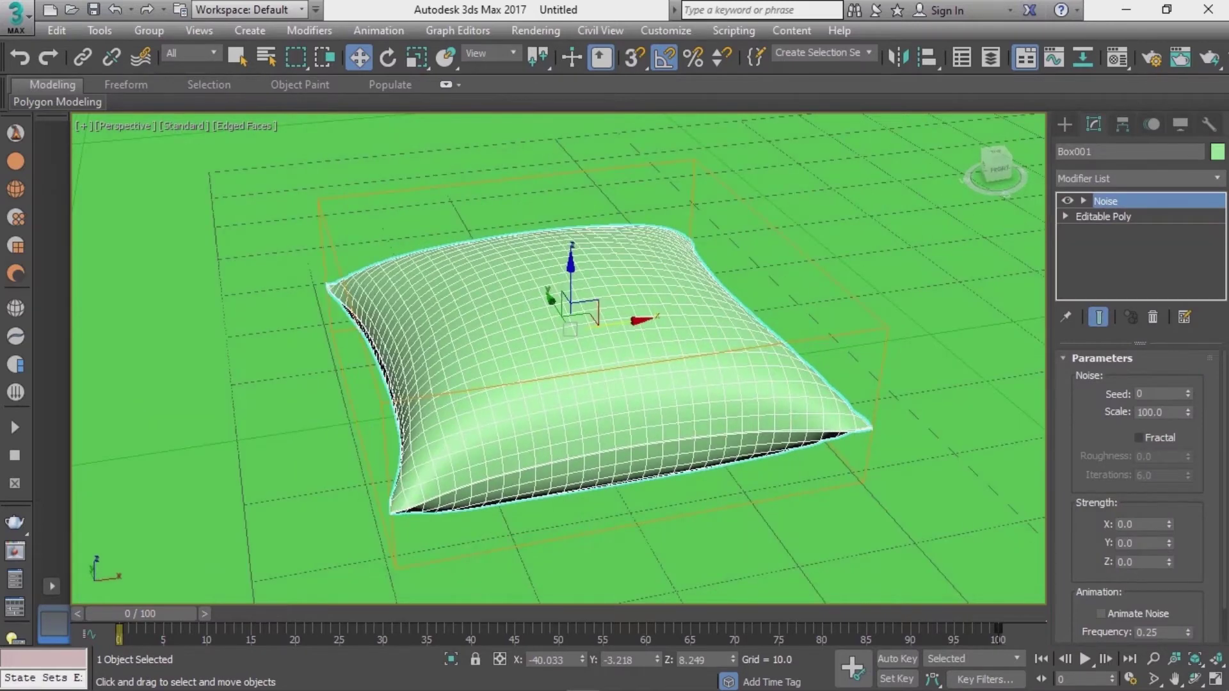
pyautogui.click(1138, 437)
pyautogui.write('1.83')
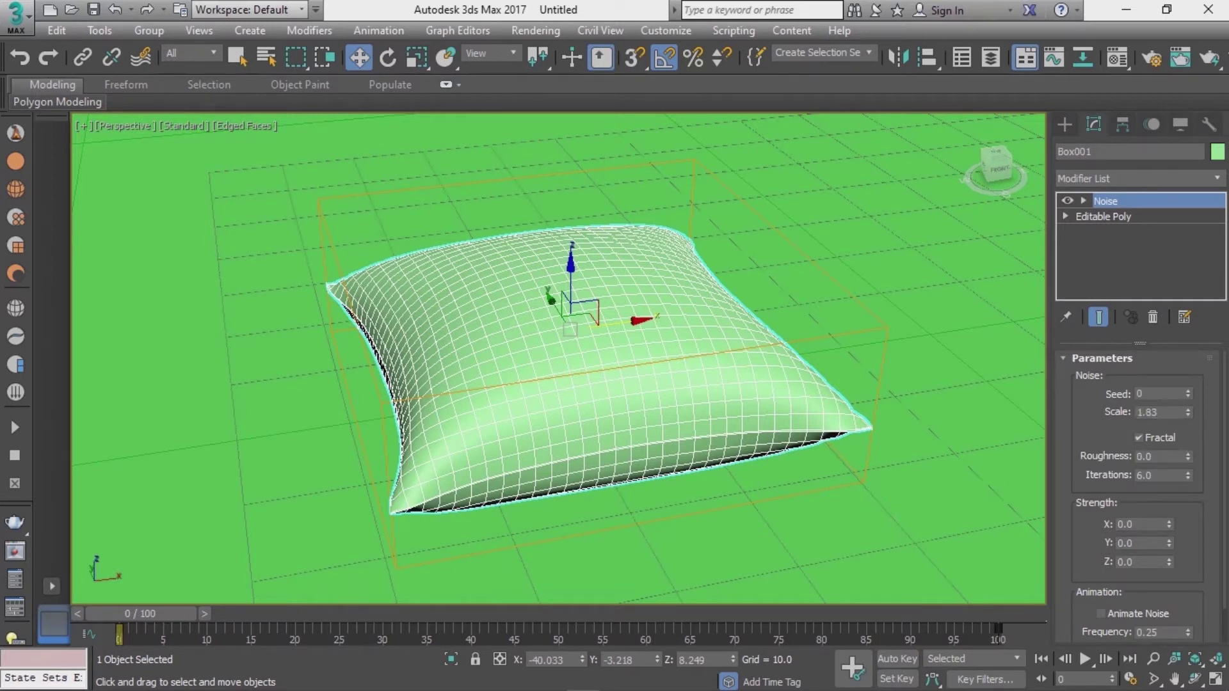
# Set noise strength 2.0 on X, Y and Z and raise the scale to about 20.
pyautogui.moveTo(1168, 524)
pyautogui.mouseDown()
pyautogui.moveTo(1169, 505)
pyautogui.moveTo(1168, 544)
pyautogui.mouseUp()
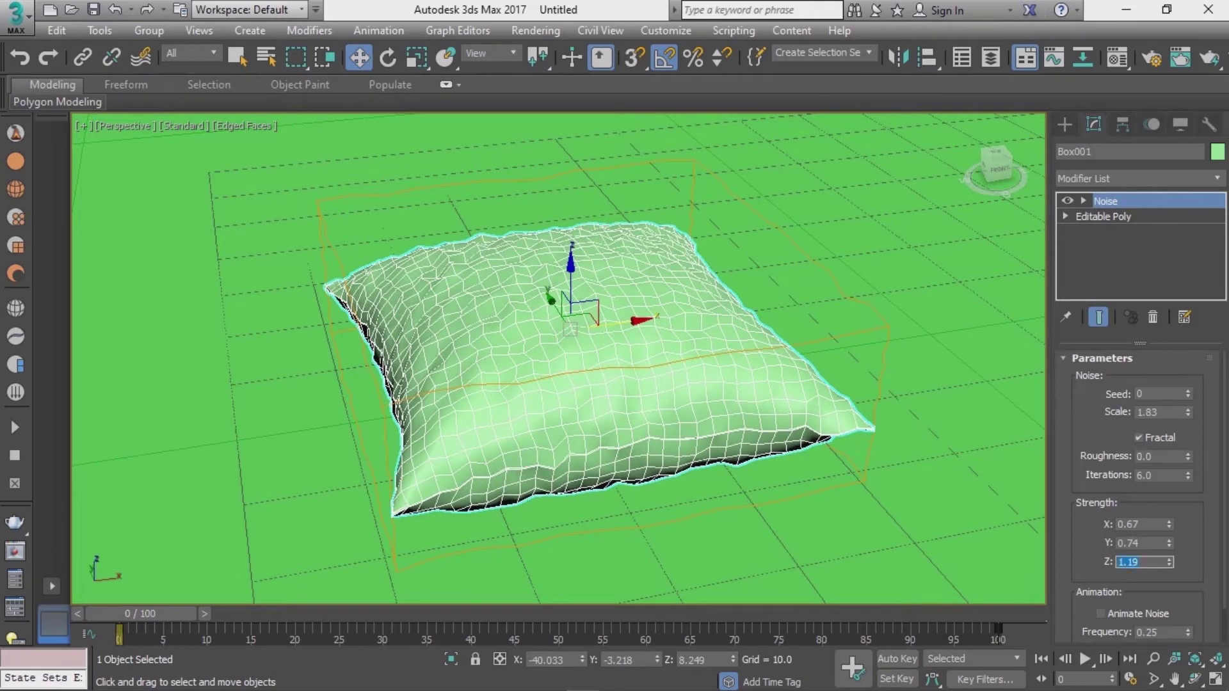
pyautogui.press('Return')
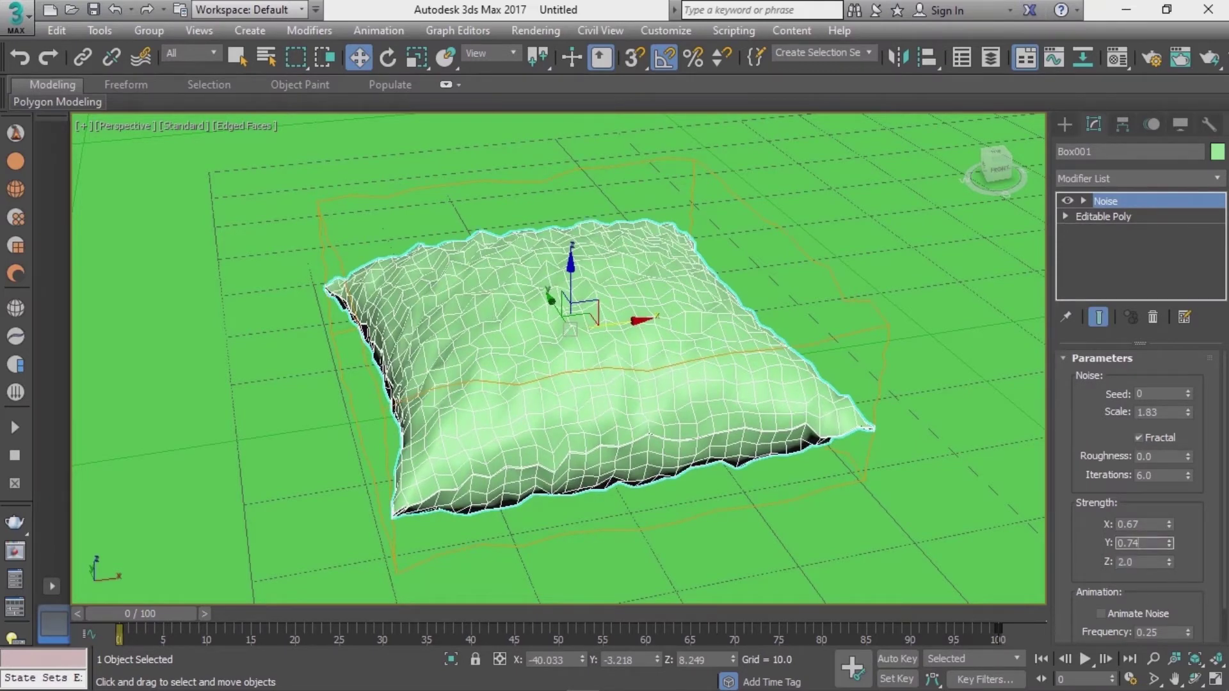
pyautogui.write('2')
pyautogui.press('Return')
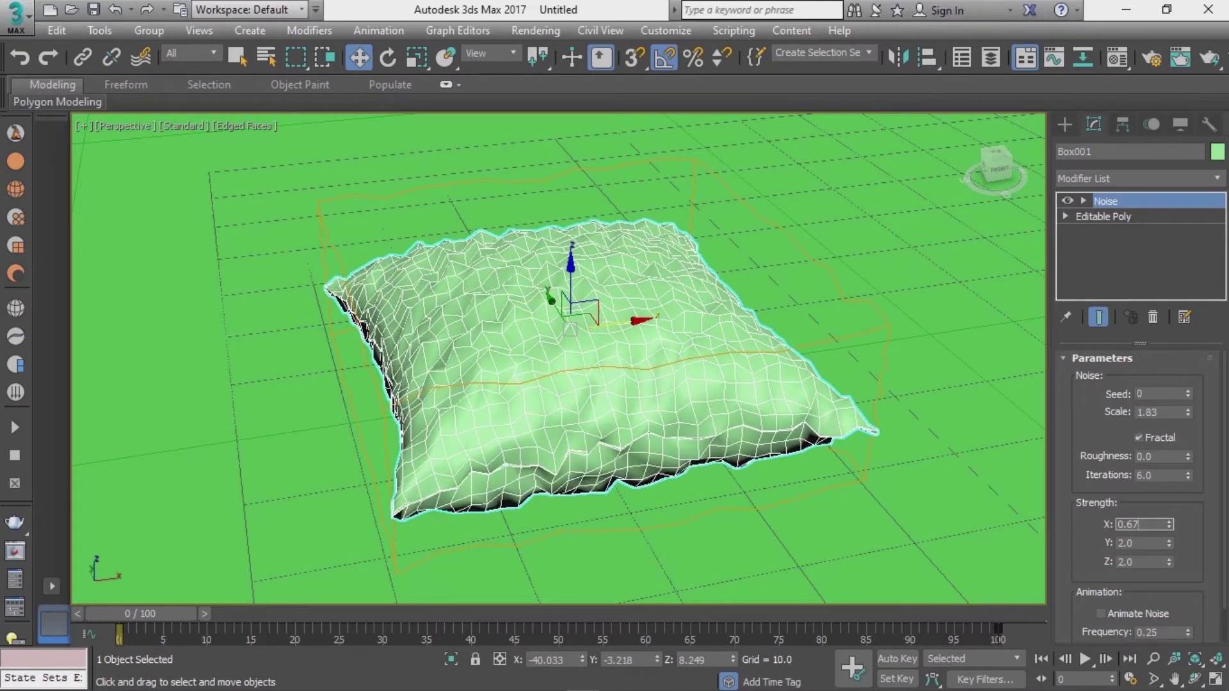
pyautogui.write('2')
pyautogui.press('Return')
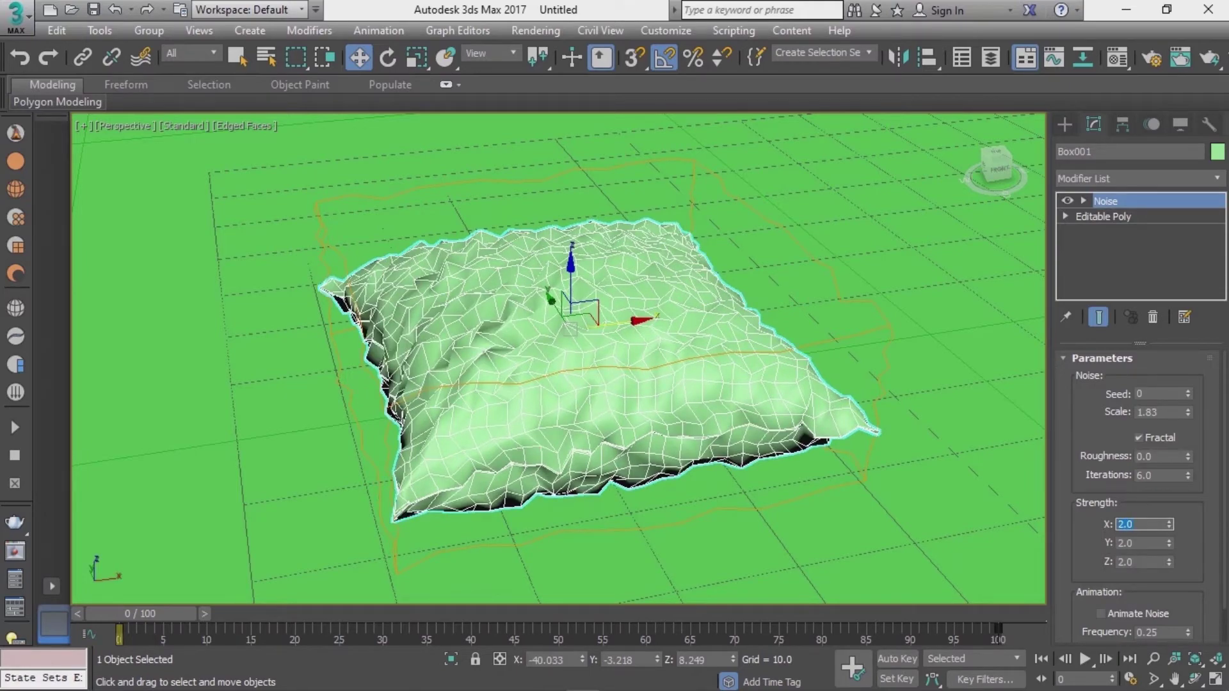
pyautogui.moveTo(1187, 411); pyautogui.dragTo(1188, 358)
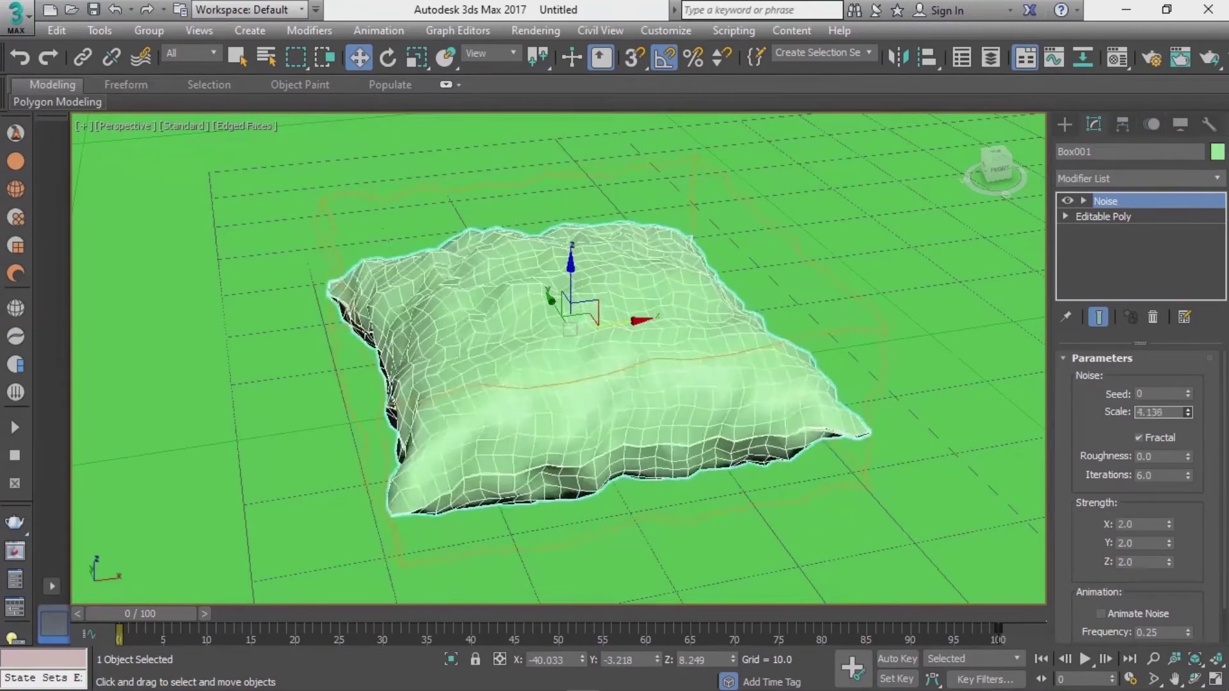
pyautogui.moveTo(1187, 412); pyautogui.dragTo(1188, 358)
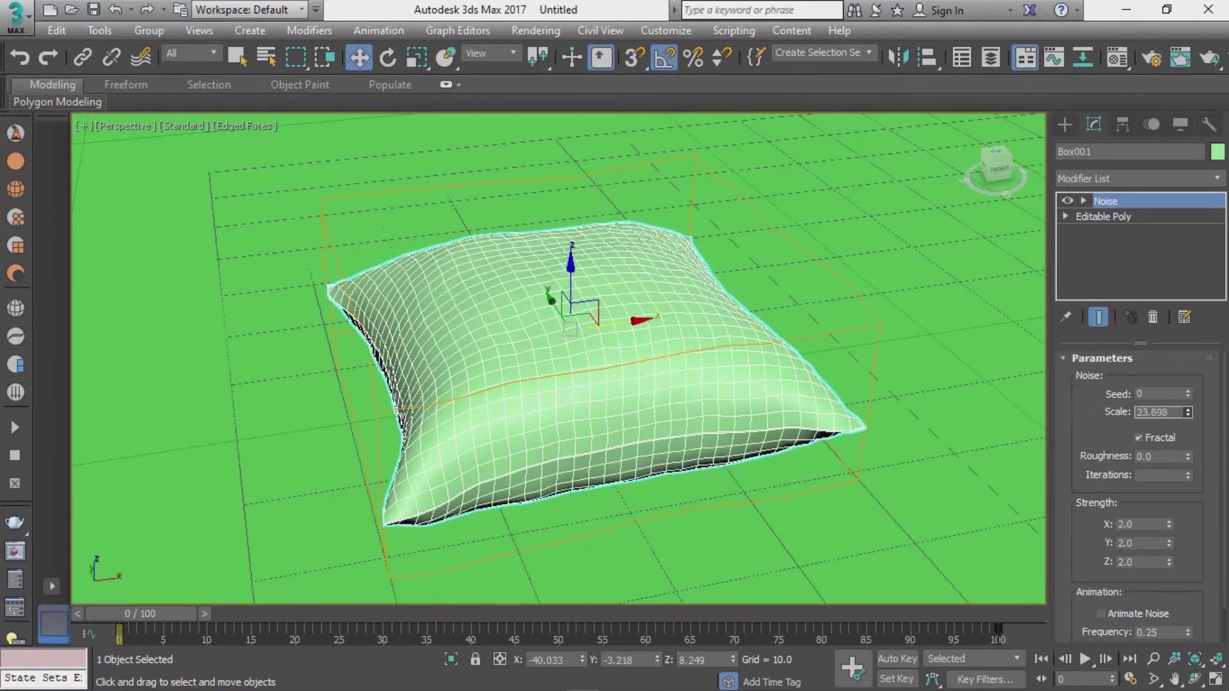
pyautogui.moveTo(1187, 411); pyautogui.dragTo(1188, 422)
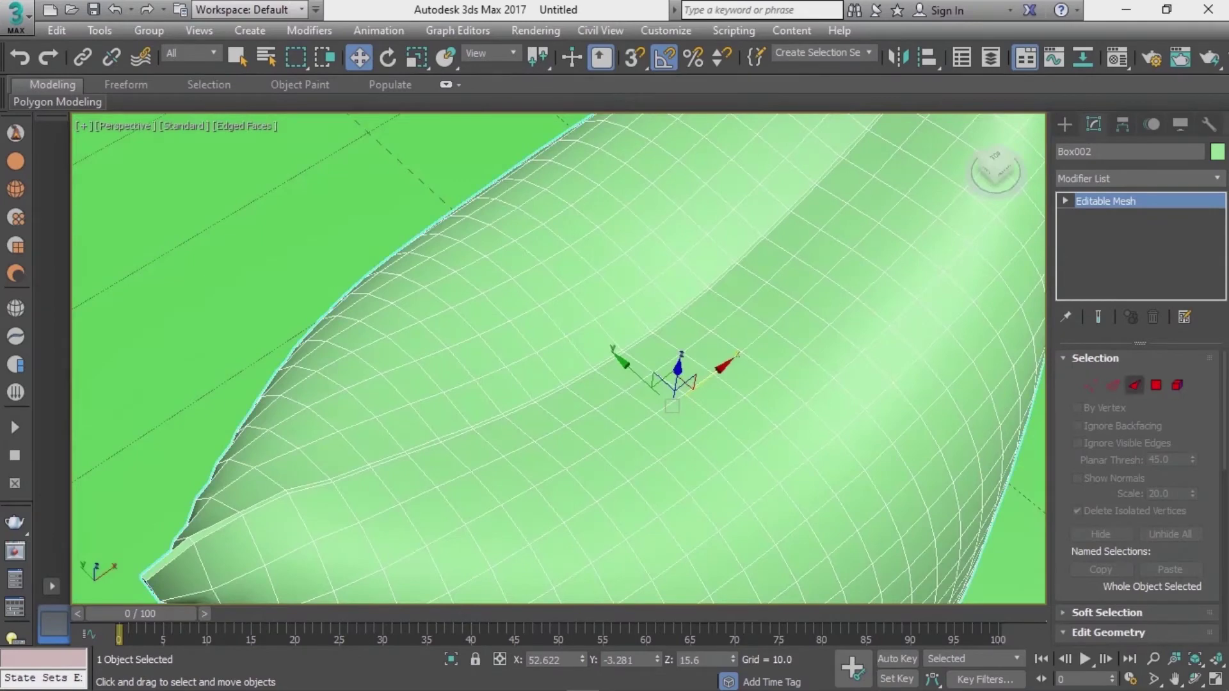
# Convert the second pillow to Editable Poly and select its seam polygon loop.
pyautogui.rightClick(1105, 201)
pyautogui.click(1114, 335)
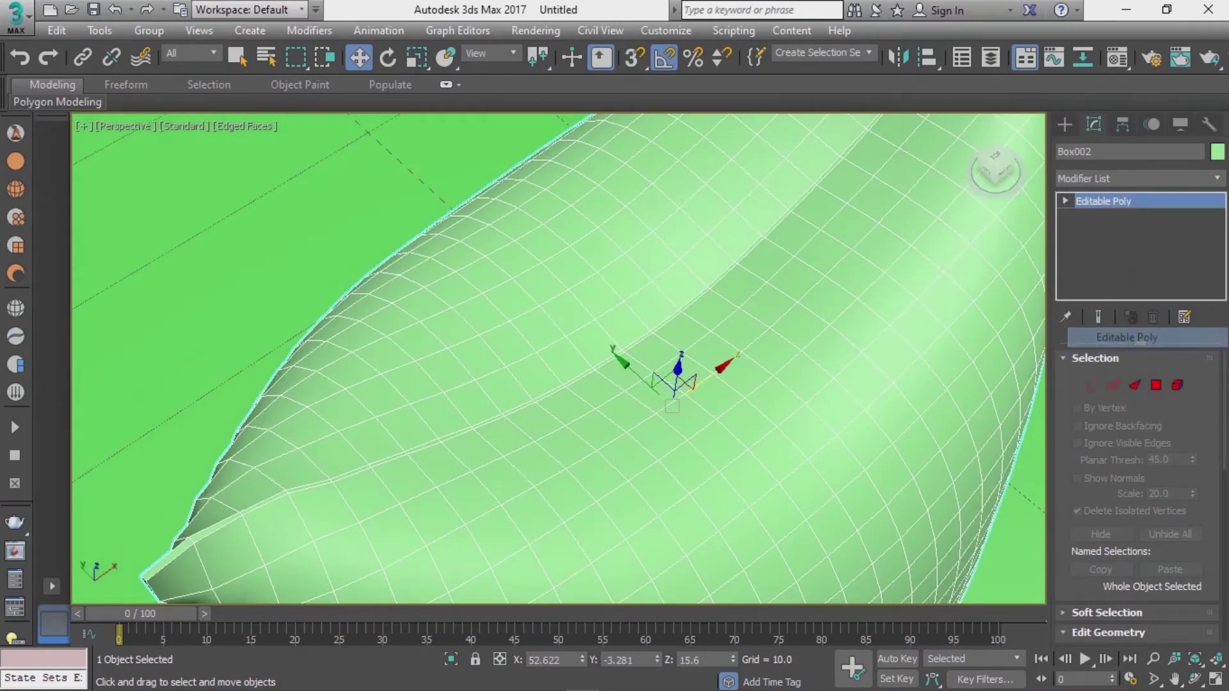
pyautogui.click(1156, 380)
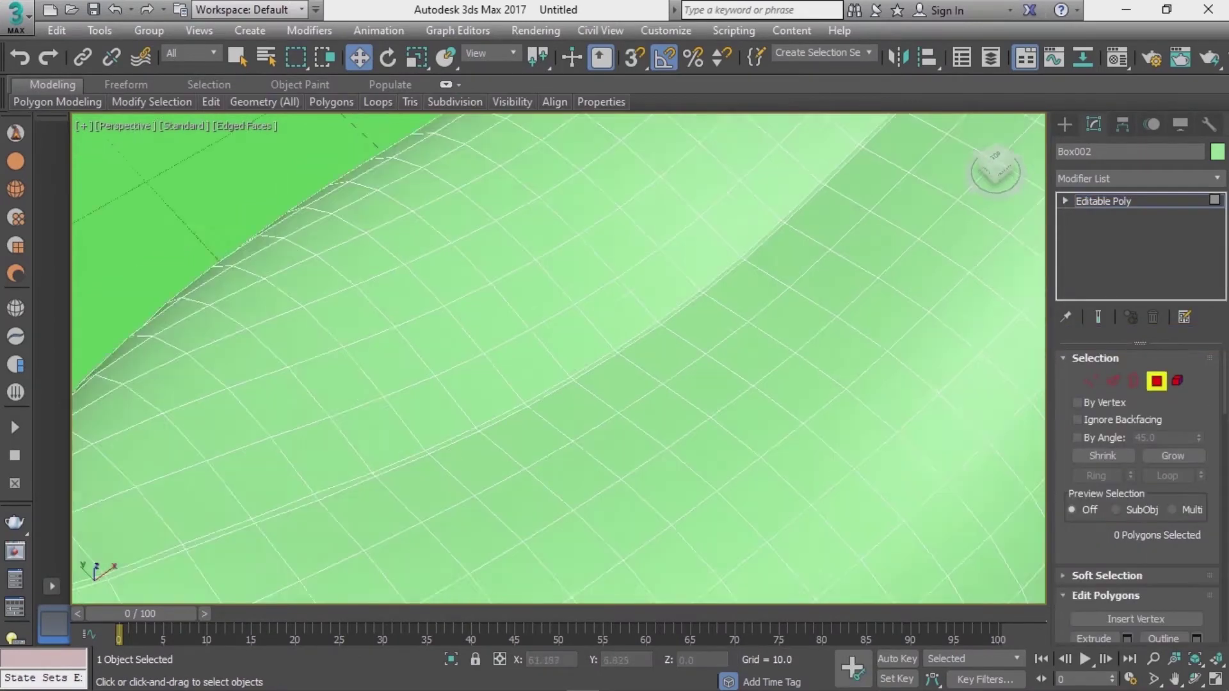
pyautogui.click(640, 330)
pyautogui.keyDown('shift'); pyautogui.click(639, 330); pyautogui.keyUp('shift')
pyautogui.keyDown('alt'); pyautogui.moveTo(640, 329); pyautogui.dragTo(678, 391, button='middle'); pyautogui.keyUp('alt')
pyautogui.scroll(4, 665, 384)
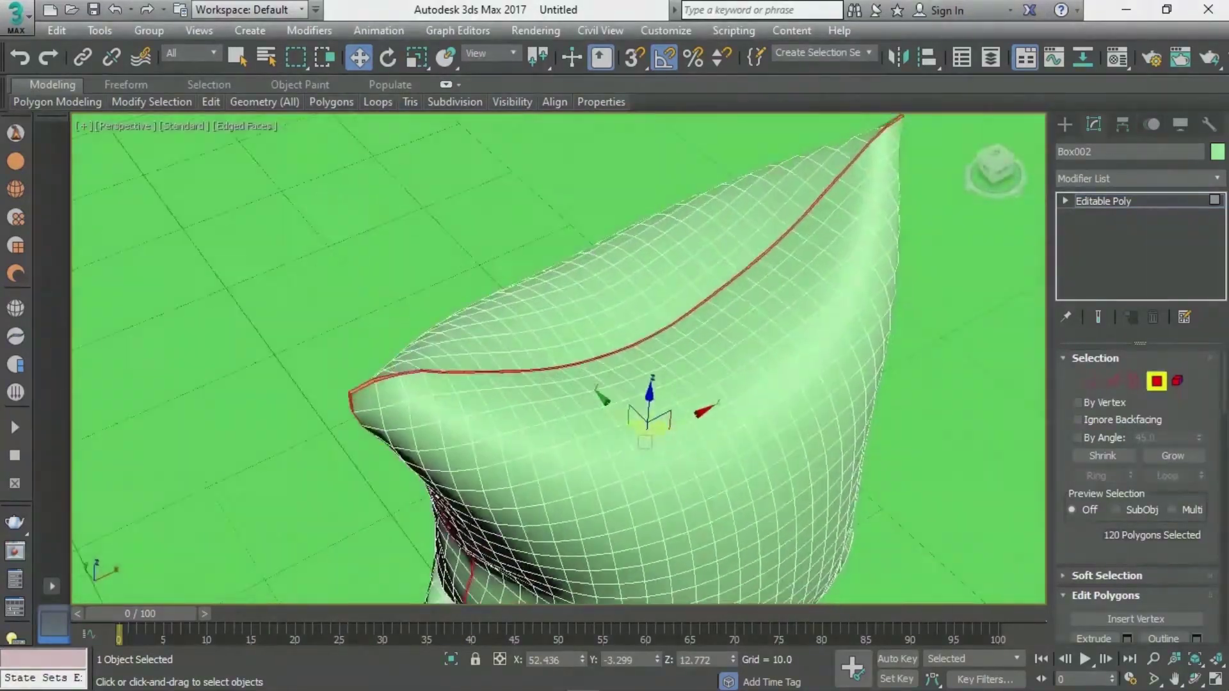
pyautogui.scroll(5, 666, 384)
# Bevel the seam loop along Local Normal to height -0.257 and outline -0.03.
pyautogui.rightClick(615, 340)
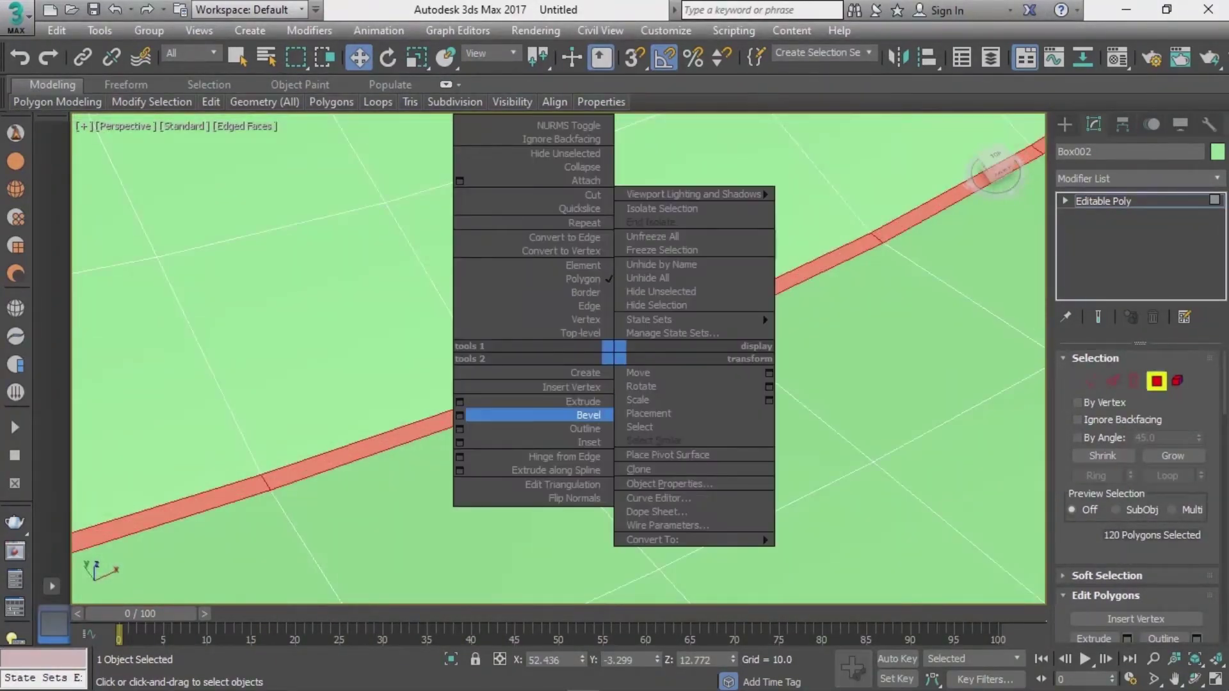
pyautogui.click(602, 415)
pyautogui.rightClick(596, 395)
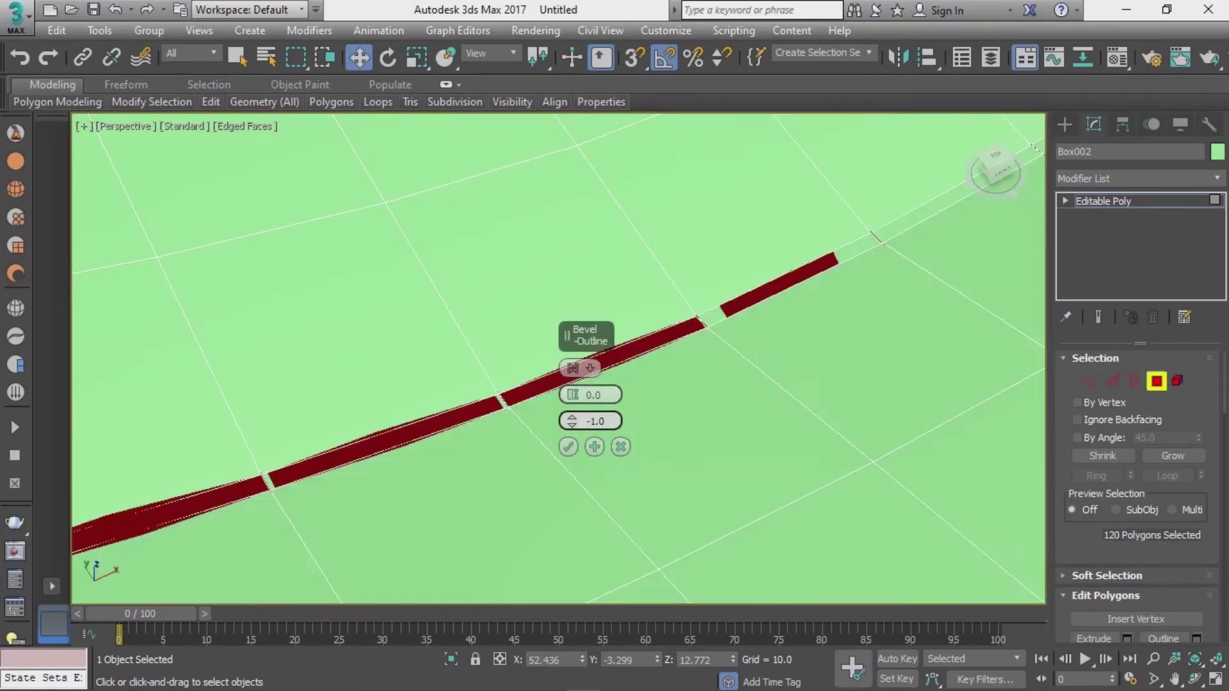
pyautogui.rightClick(595, 420)
pyautogui.click(575, 368)
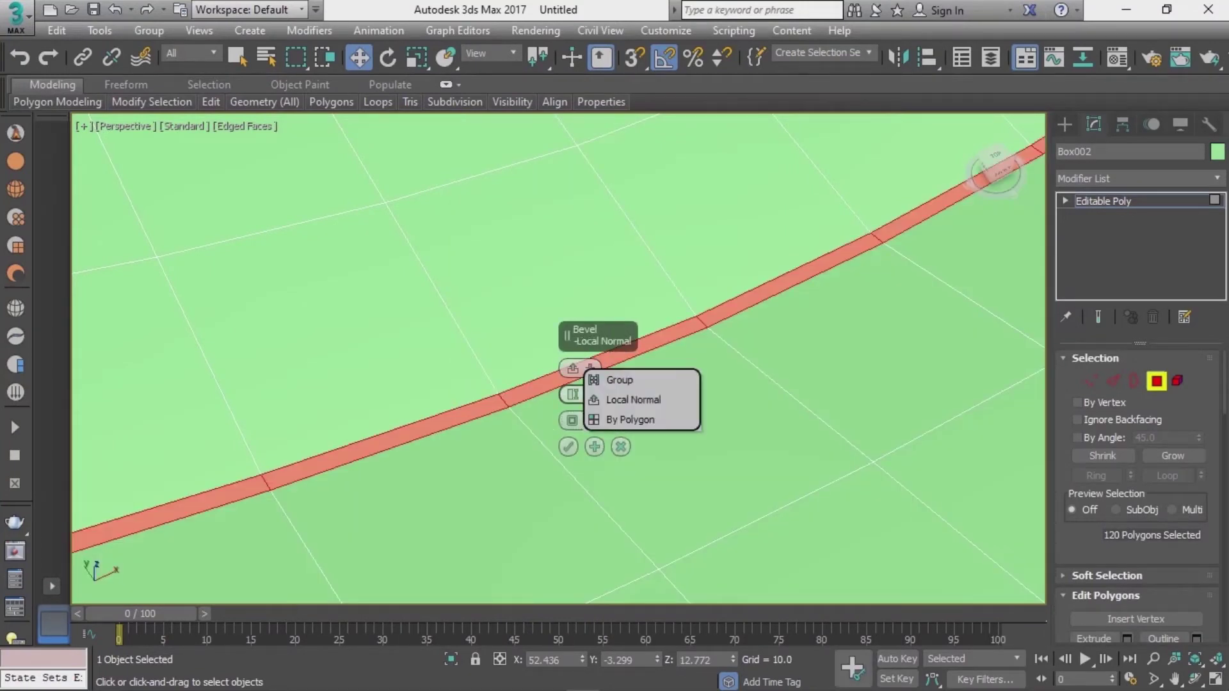
pyautogui.click(627, 398)
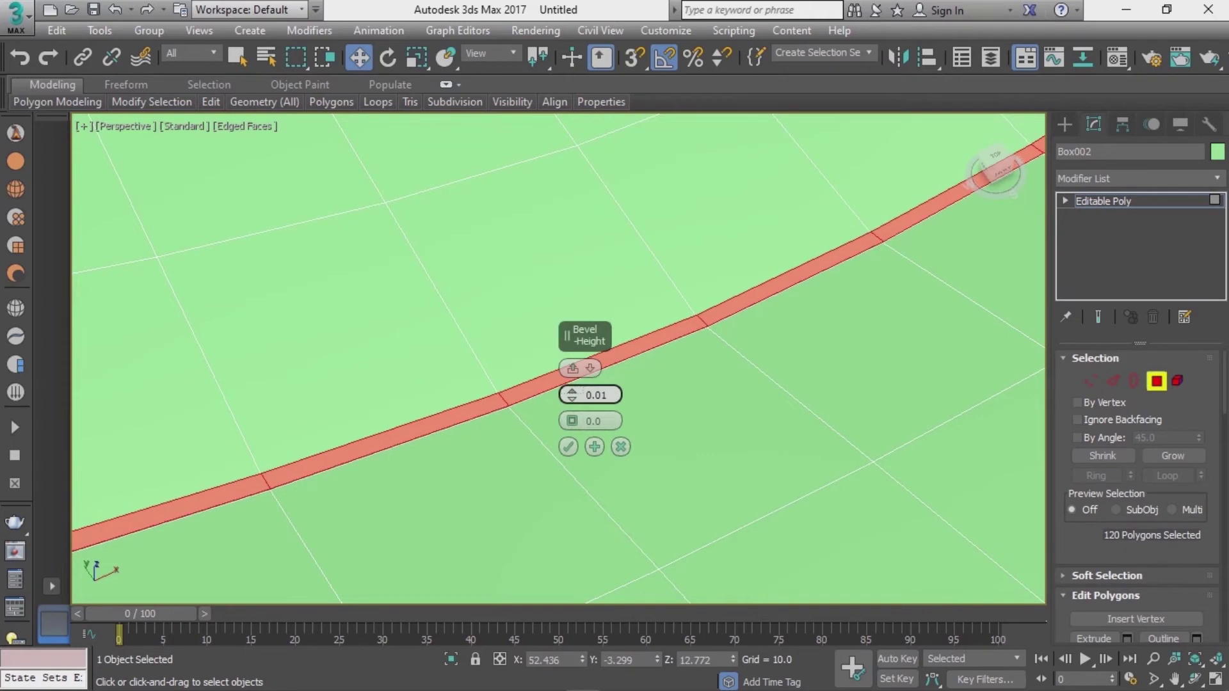
pyautogui.moveTo(572, 395); pyautogui.dragTo(572, 410)
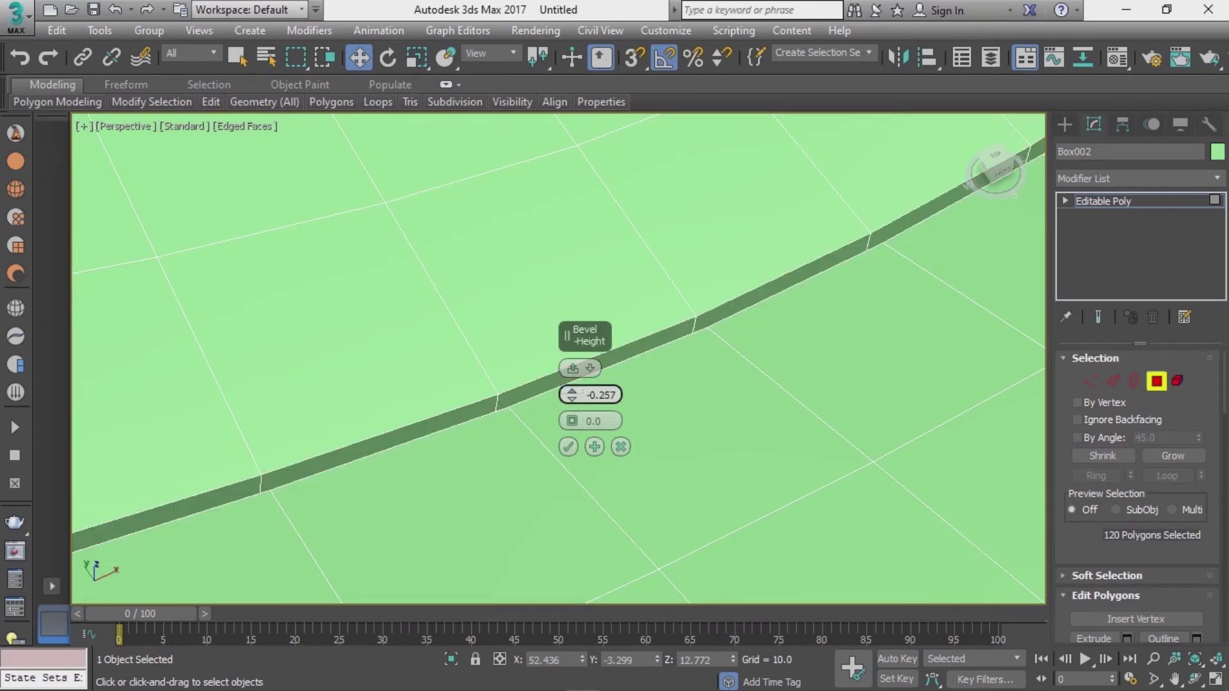
pyautogui.keyDown('alt'); pyautogui.moveTo(704, 384); pyautogui.dragTo(639, 359, button='middle'); pyautogui.keyUp('alt')
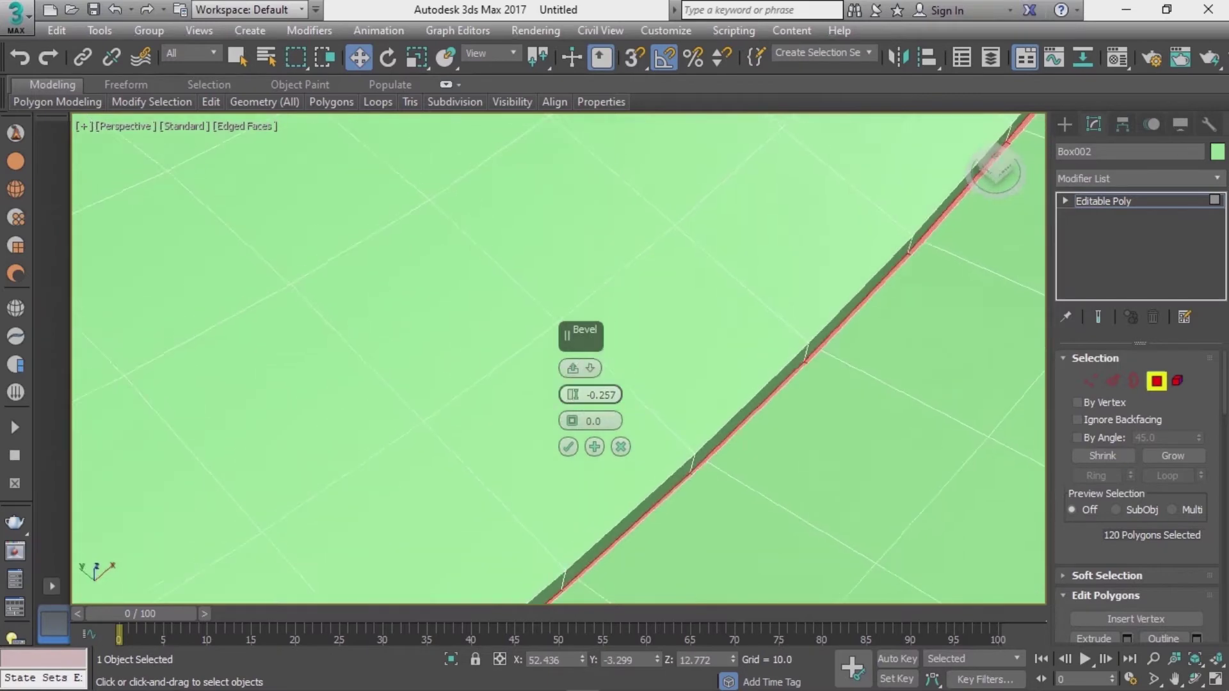
pyautogui.moveTo(571, 420); pyautogui.dragTo(571, 425)
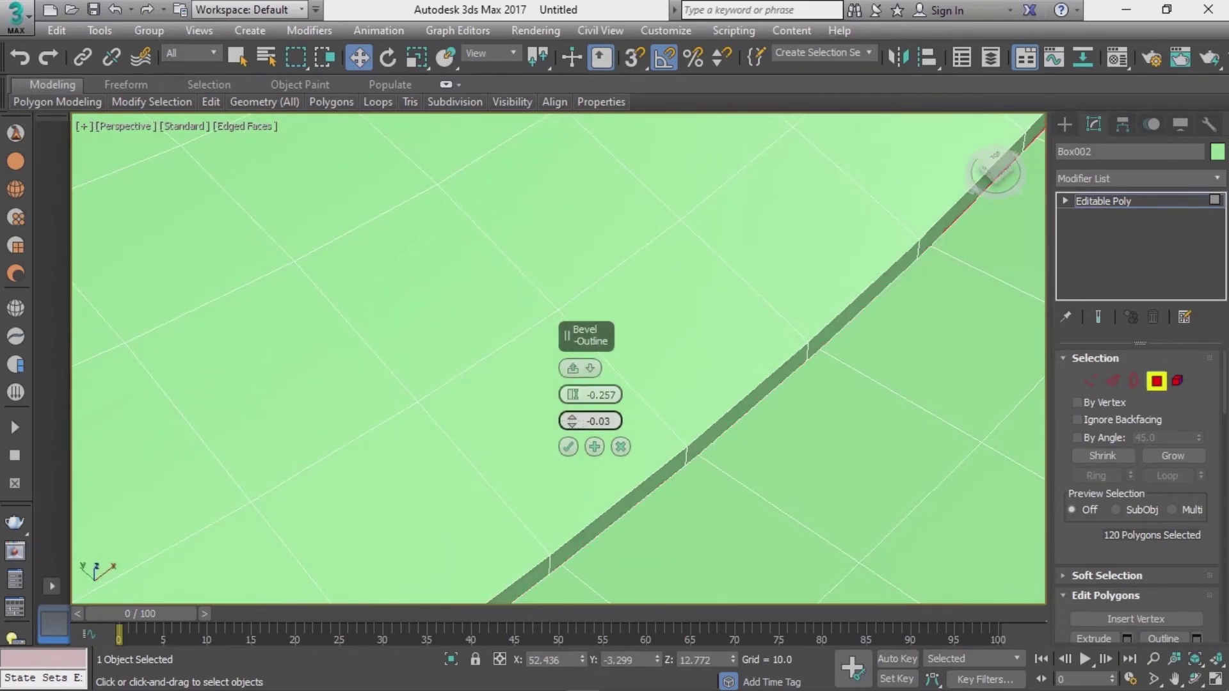
pyautogui.click(595, 446)
pyautogui.click(568, 447)
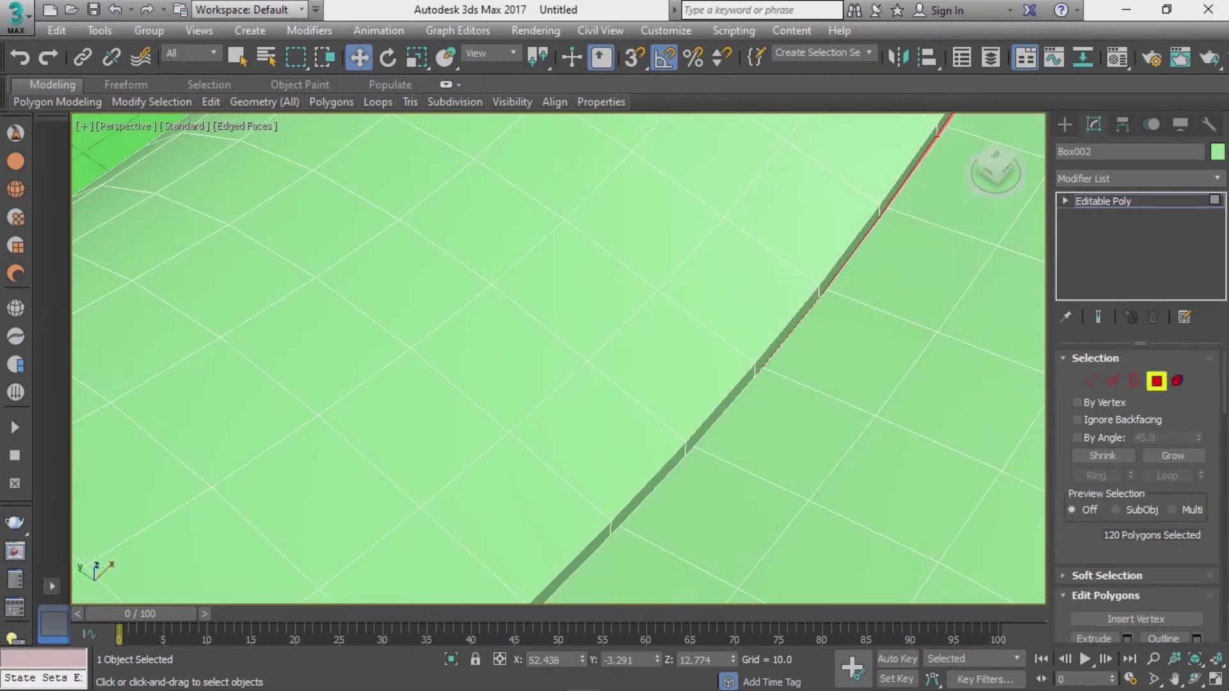
pyautogui.scroll(-10, 557, 358)
pyautogui.keyDown('alt'); pyautogui.moveTo(557, 358); pyautogui.dragTo(493, 359, button='middle'); pyautogui.keyUp('alt')
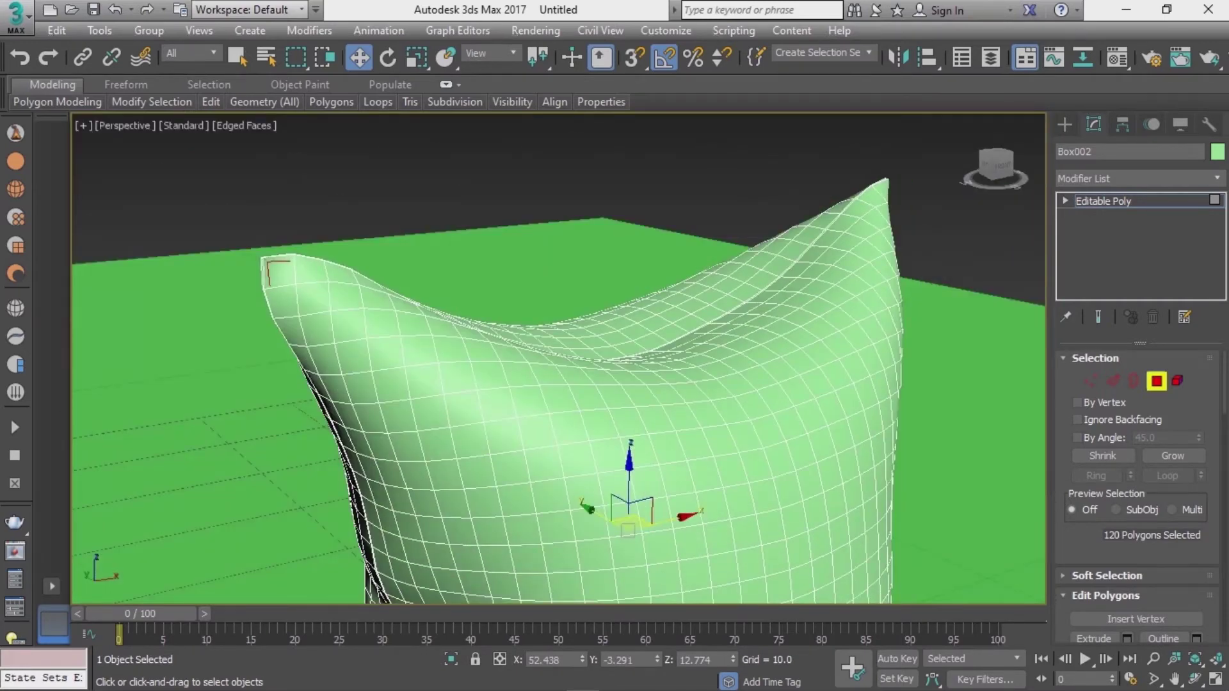
# Add a fractal Noise modifier to the second pillow with strength 2.0 on all axes.
pyautogui.press('4')
pyautogui.click(1136, 178)
pyautogui.write('n')
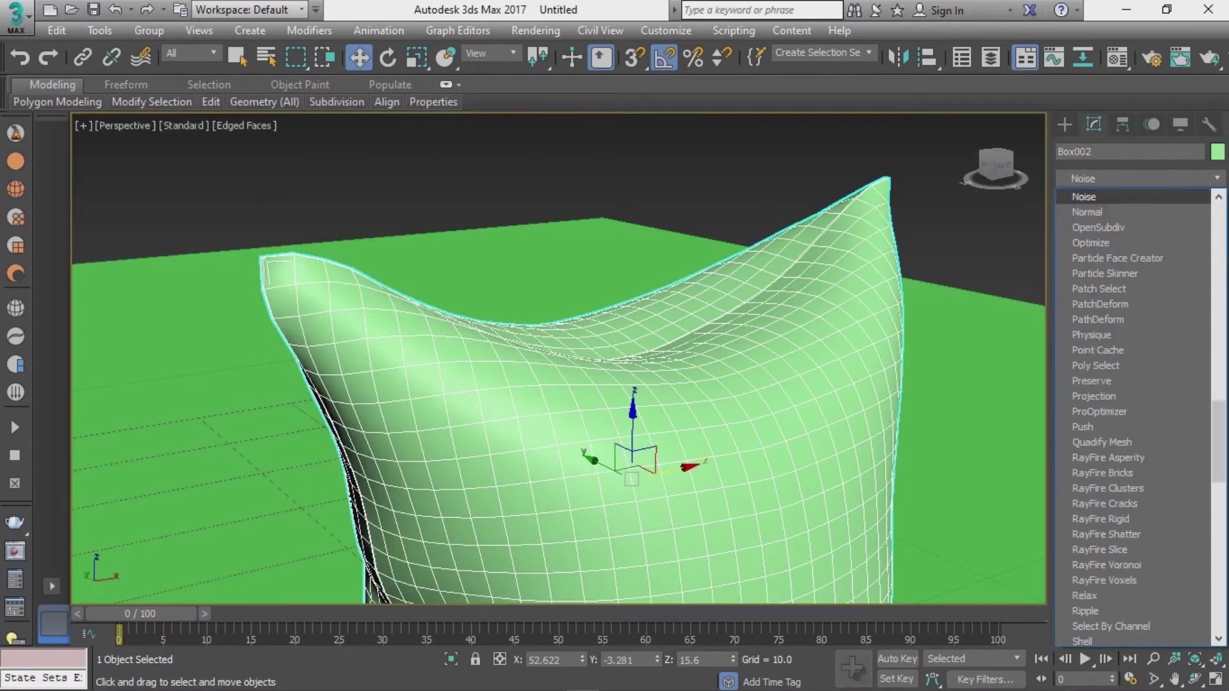
pyautogui.press('Return')
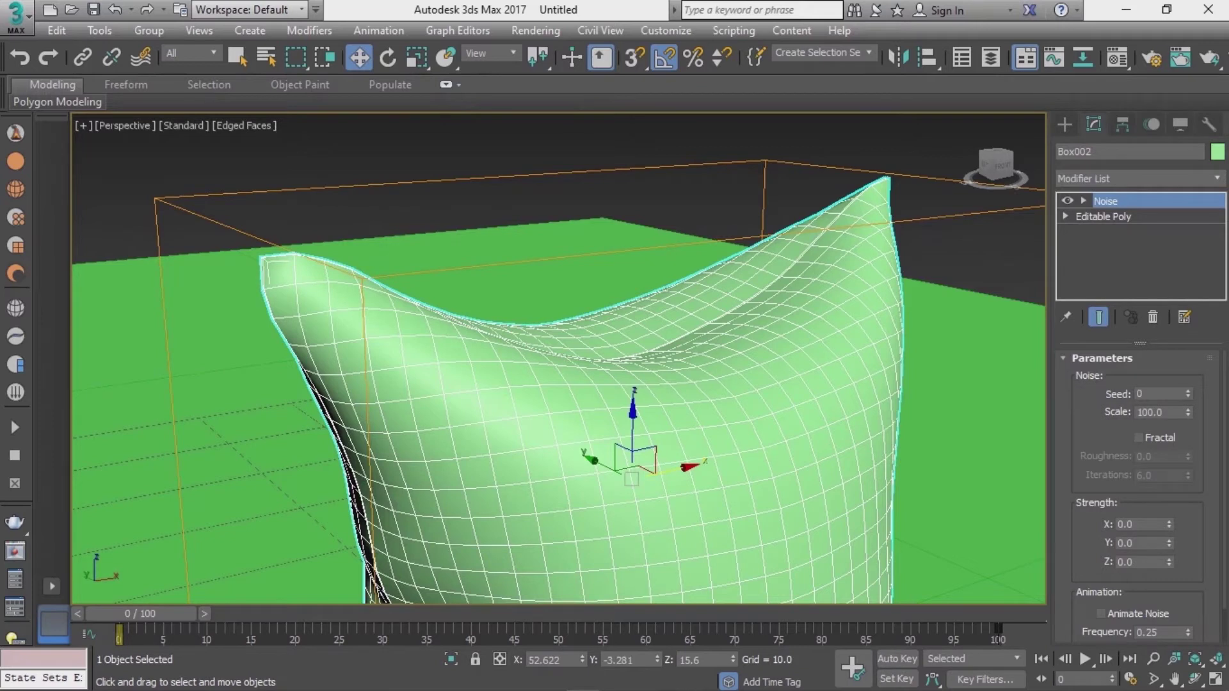
pyautogui.click(1138, 438)
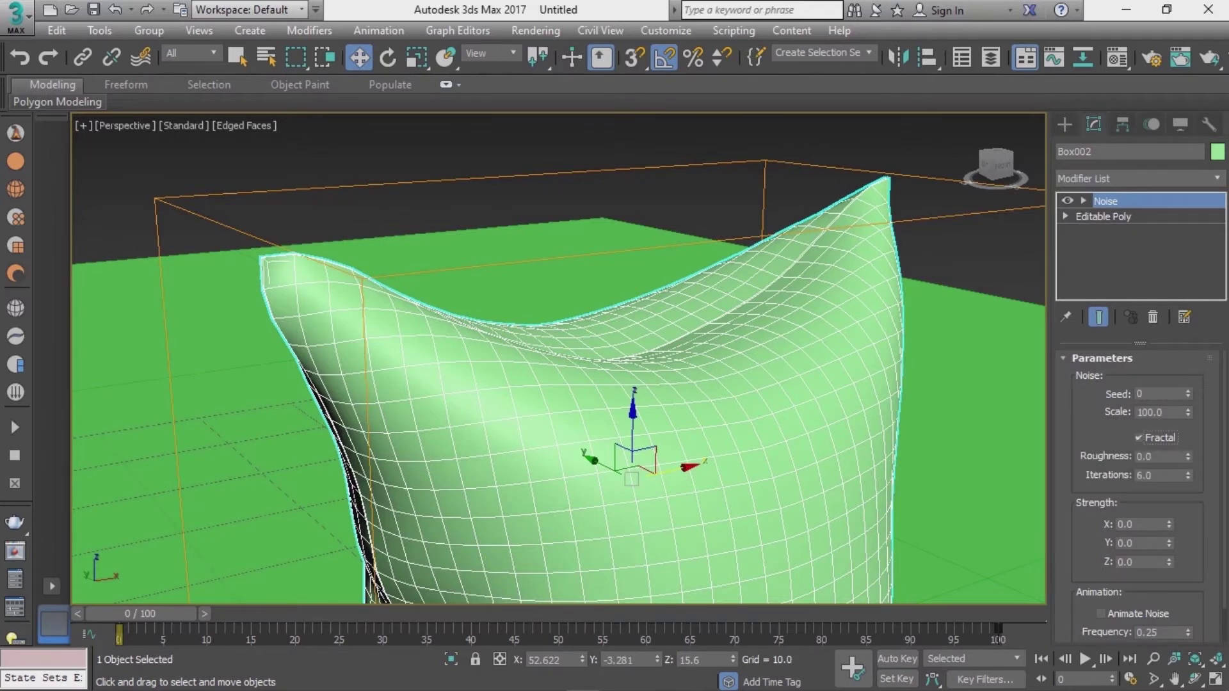
pyautogui.write('2')
pyautogui.press('Return')
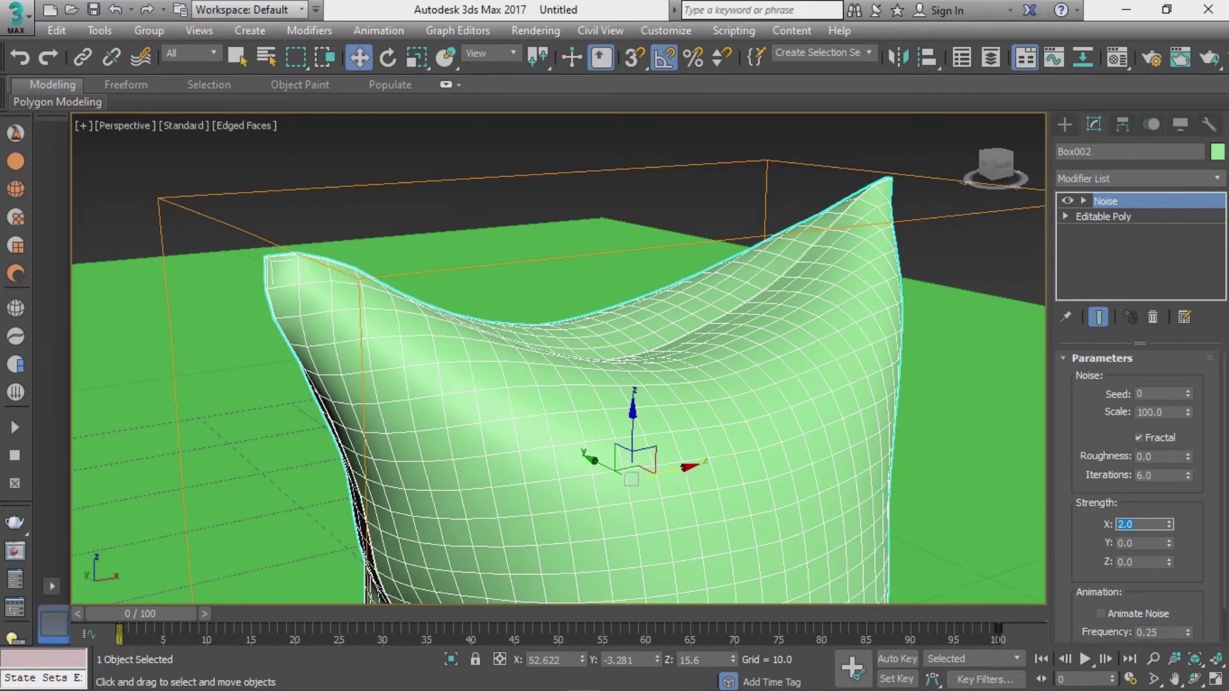
pyautogui.write('2')
pyautogui.press('Return')
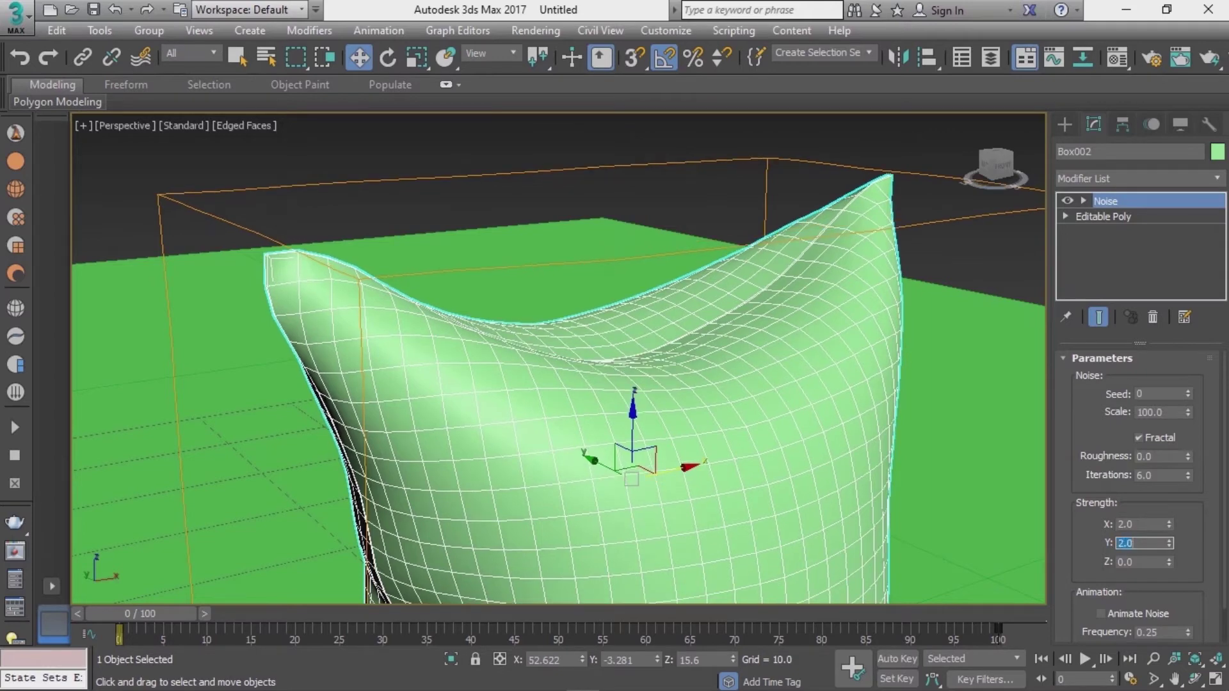
pyautogui.write('2')
pyautogui.press('Return')
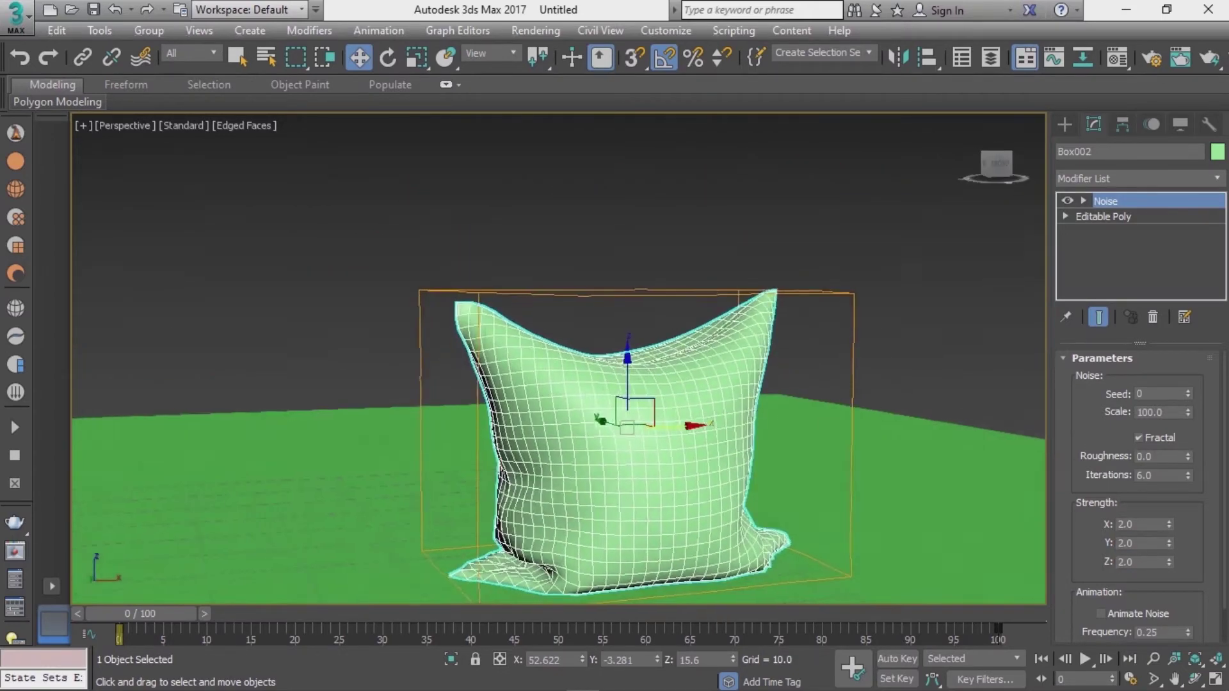
# Try noise scales 1, 78, 126 and 90, settling around 63 for broad waves.
pyautogui.keyDown('alt'); pyautogui.moveTo(628, 384); pyautogui.dragTo(634, 375, button='middle'); pyautogui.keyUp('alt')
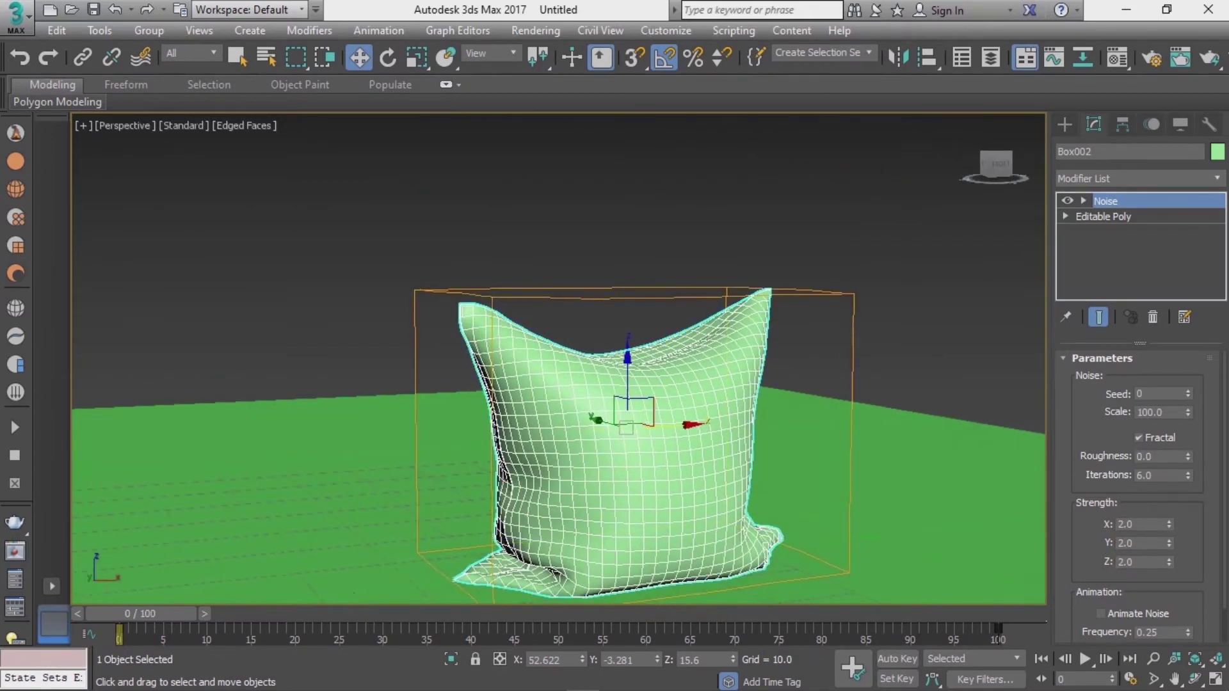
pyautogui.write('1')
pyautogui.press('Return')
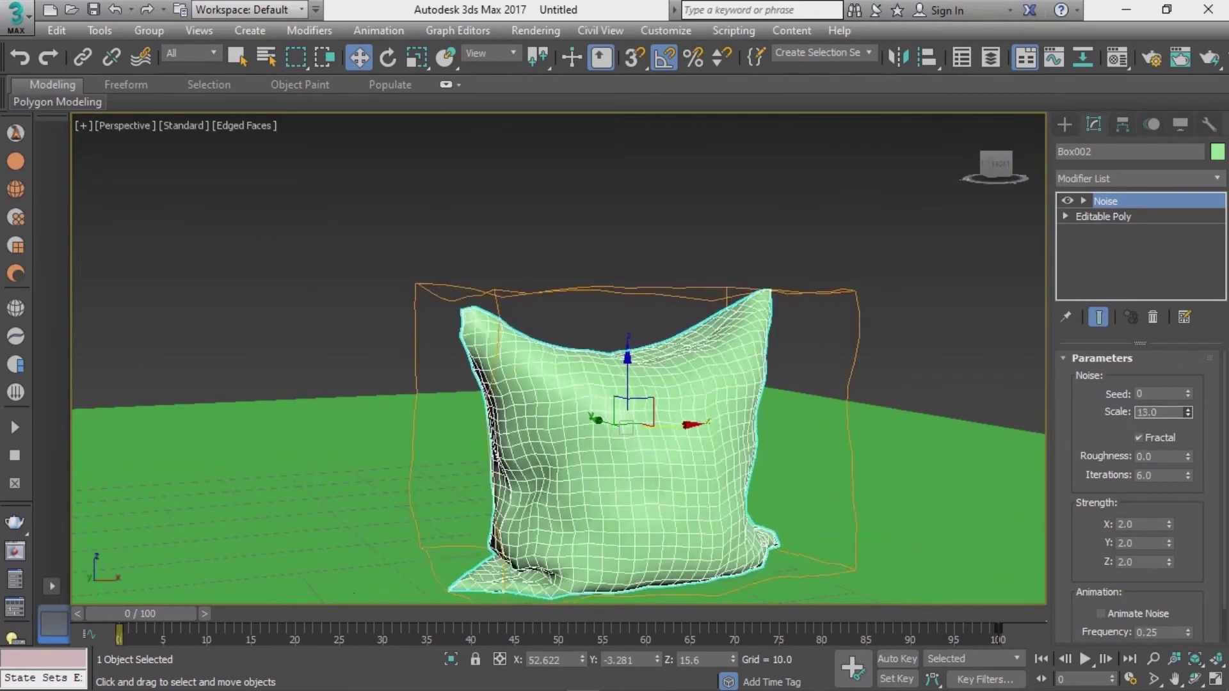
pyautogui.write('78')
pyautogui.press('Return')
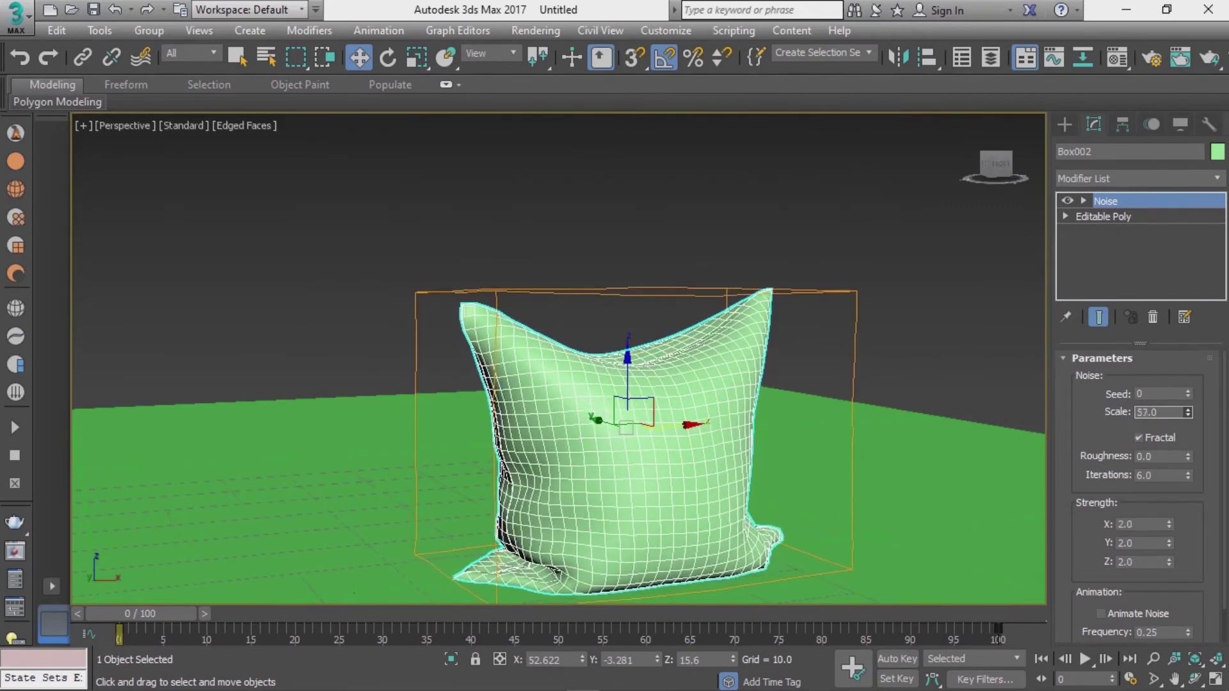
pyautogui.write('126')
pyautogui.press('Return')
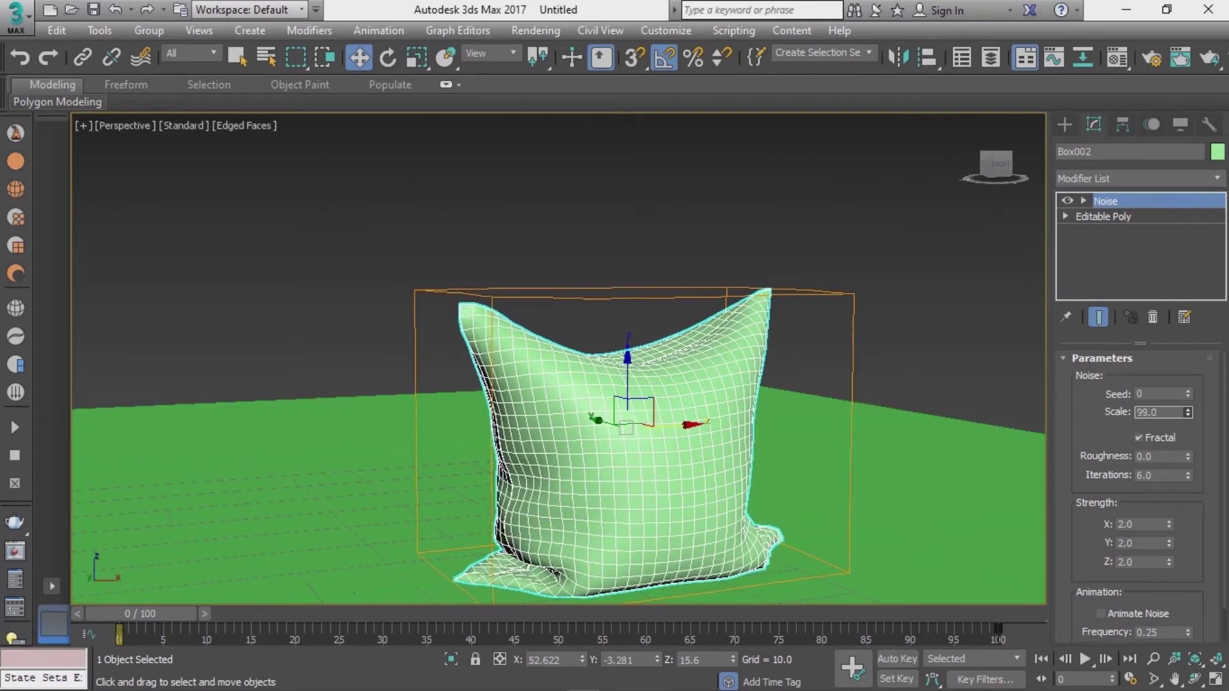
pyautogui.write('90')
pyautogui.press('Return')
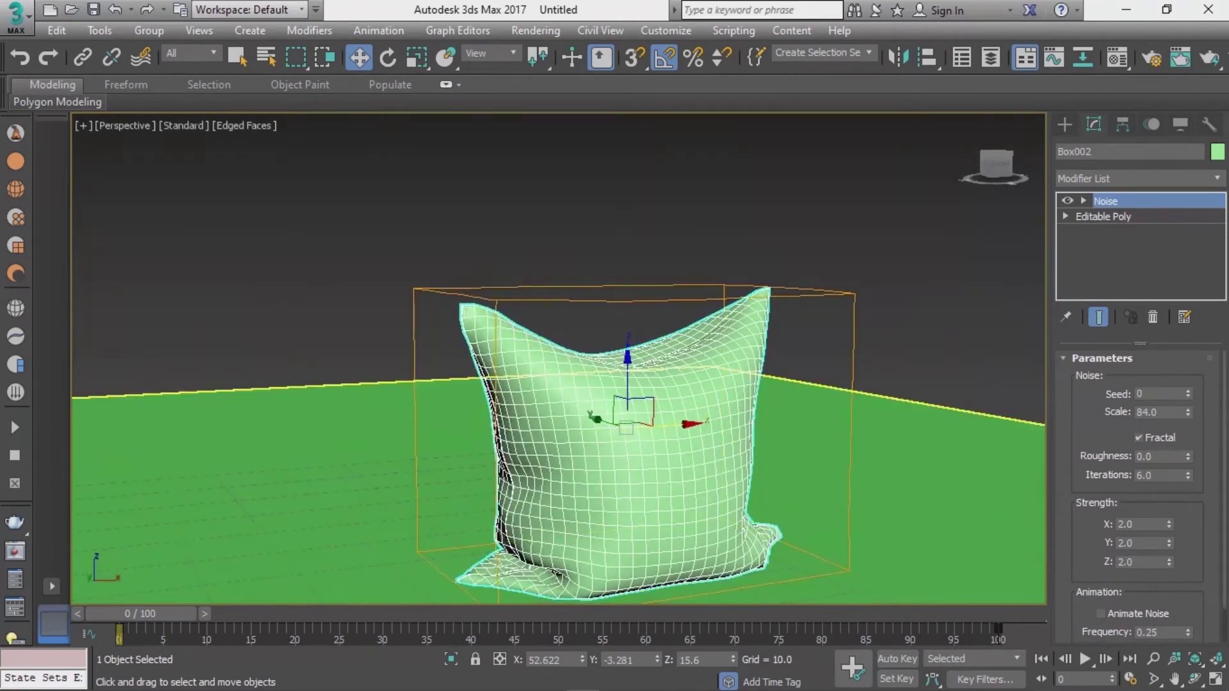
pyautogui.moveTo(1187, 412); pyautogui.dragTo(1187, 426)
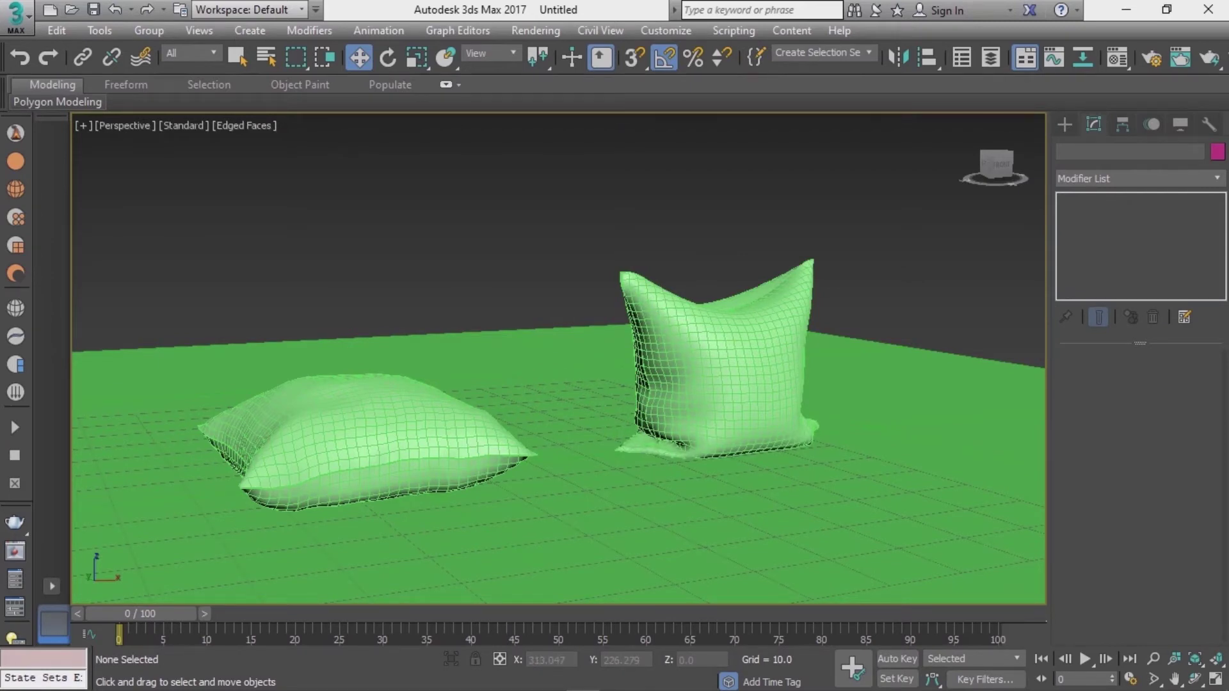
# Apply a TurboSmooth modifier to the flat left pillow (Box001).
pyautogui.keyDown('alt'); pyautogui.moveTo(556, 359); pyautogui.dragTo(615, 358, button='middle'); pyautogui.keyUp('alt')
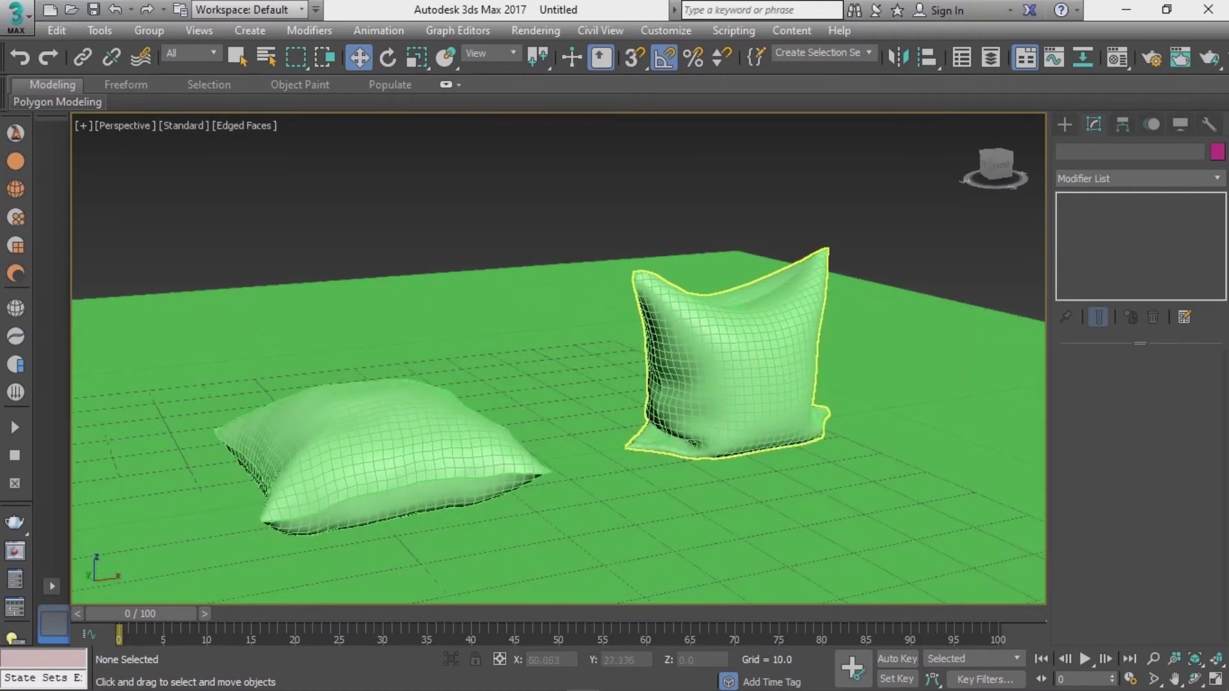
pyautogui.click(442, 448)
pyautogui.click(1135, 178)
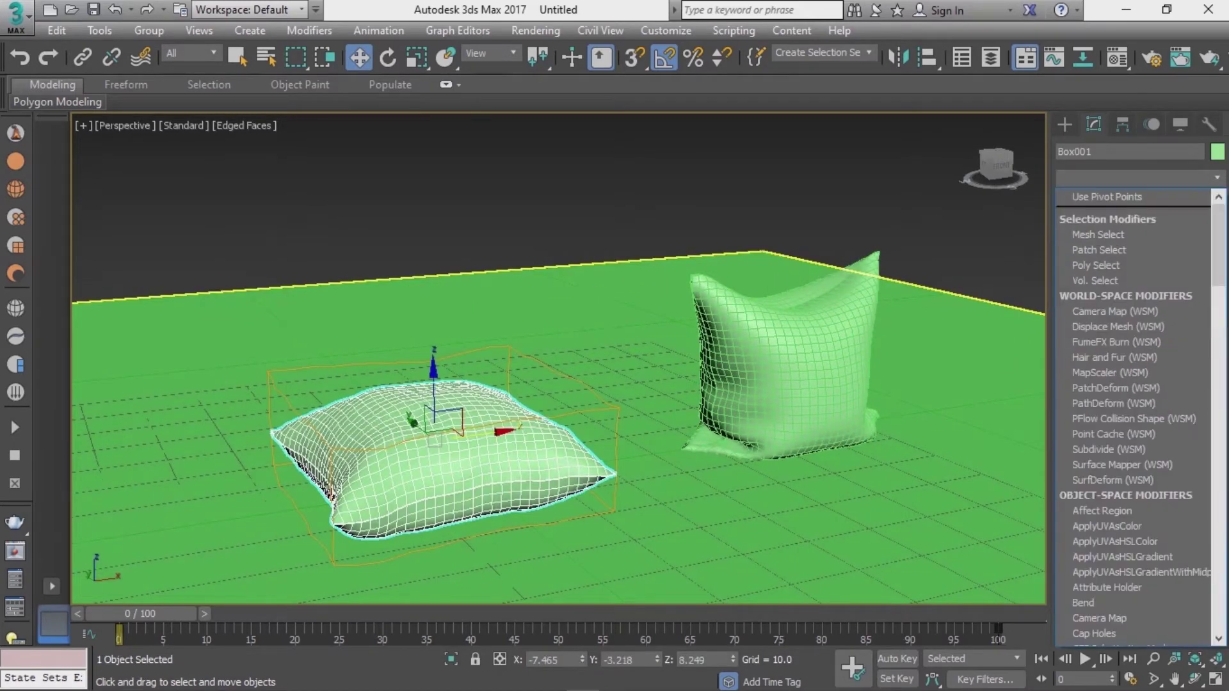
pyautogui.press('t')
pyautogui.press('u')
pyautogui.press('Return')
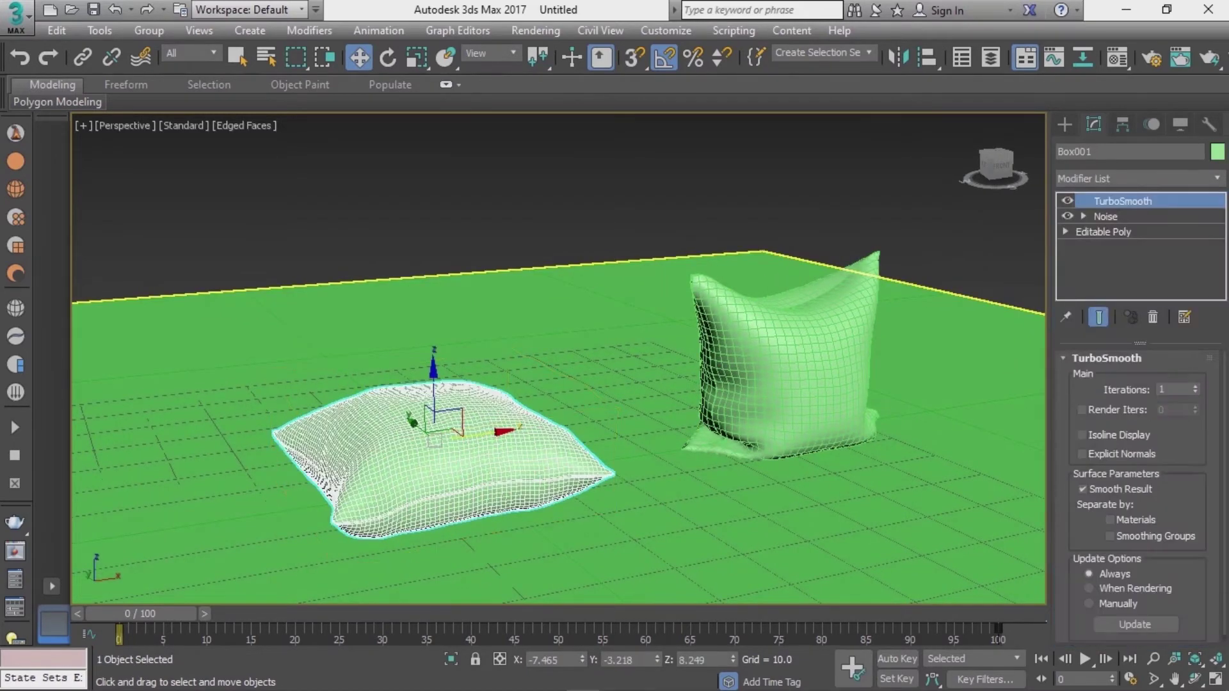
pyautogui.scroll(2, 418, 432)
pyautogui.scroll(-2, 448, 416)
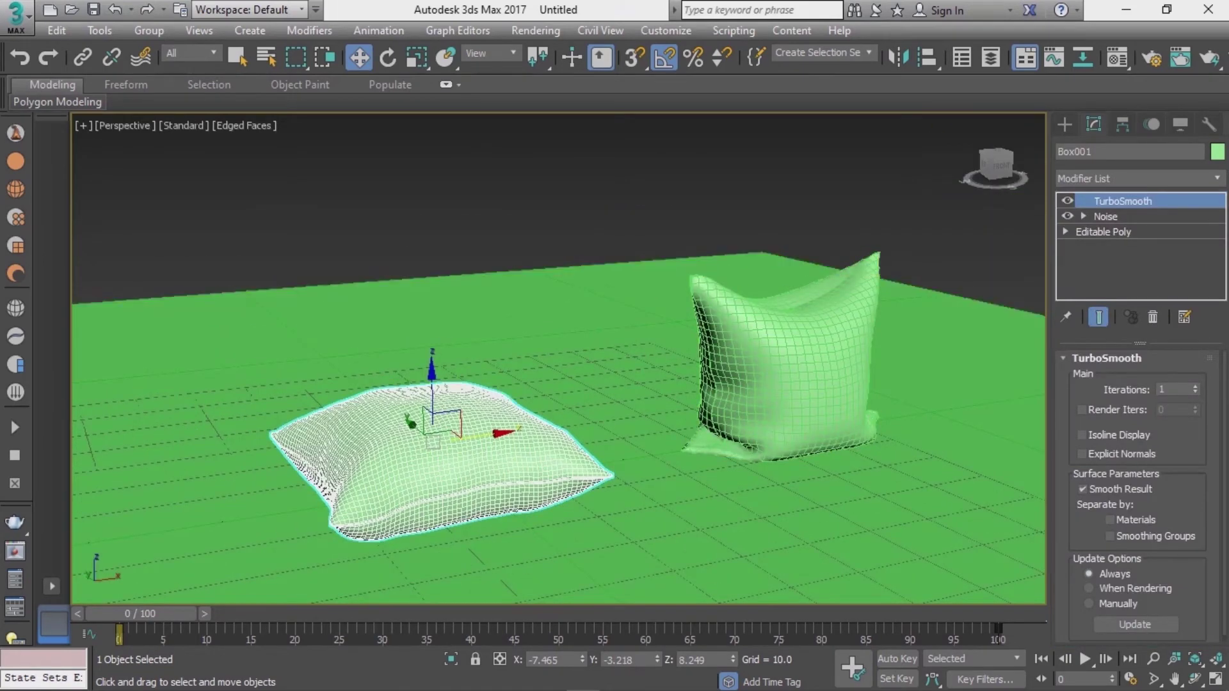
# Deselect, turn off Edged Faces with F4, and orbit to inspect both pillows.
pyautogui.hotkey('ctrl', 'd')
pyautogui.press('F4')
pyautogui.scroll(3, 394, 498)
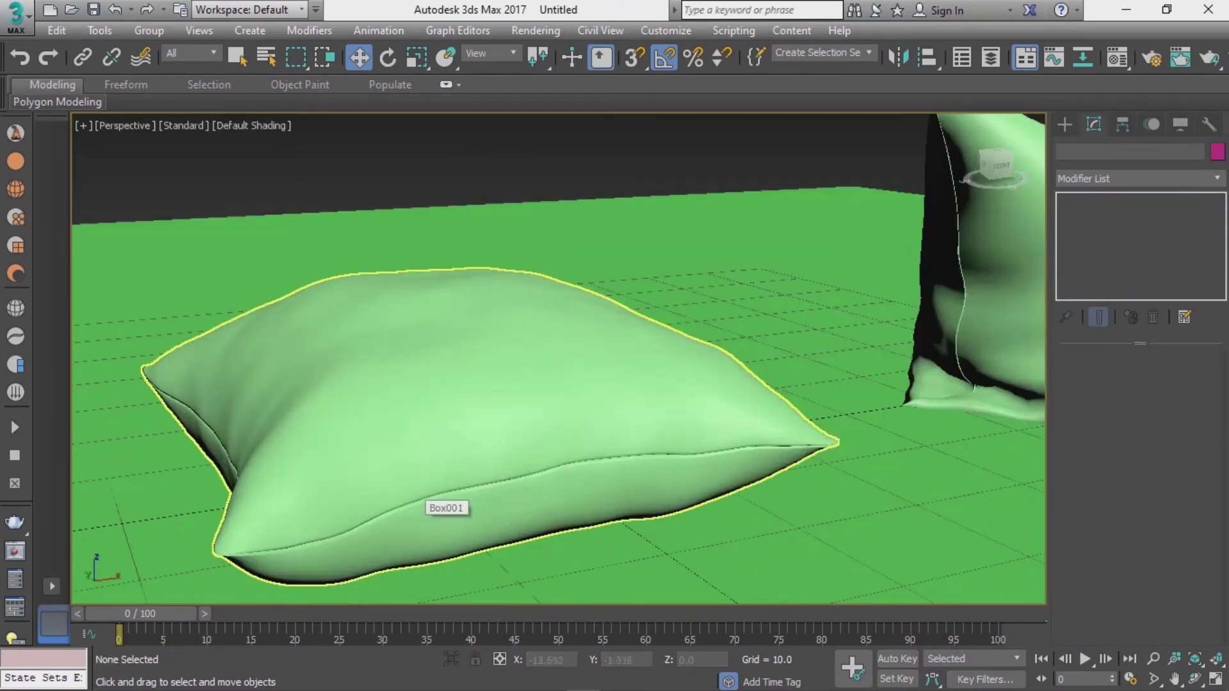
pyautogui.moveTo(419, 496)
pyautogui.keyDown('alt'); pyautogui.mouseDown(button='middle')
pyautogui.moveTo(486, 448)
pyautogui.moveTo(447, 358)
pyautogui.mouseUp(button='middle'); pyautogui.keyUp('alt')
pyautogui.scroll(5, 640, 359)
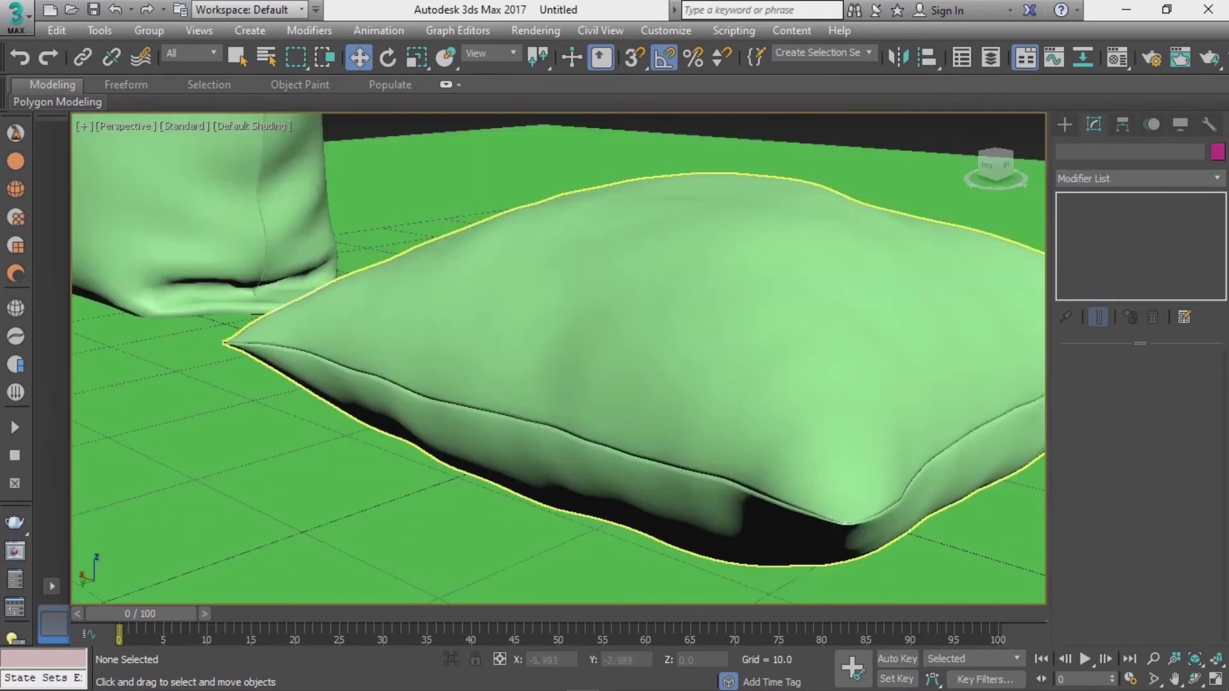
pyautogui.scroll(-4, 640, 358)
pyautogui.moveTo(640, 358)
pyautogui.keyDown('alt'); pyautogui.mouseDown(button='middle')
pyautogui.moveTo(564, 320)
pyautogui.moveTo(544, 352)
pyautogui.moveTo(524, 301)
pyautogui.moveTo(538, 269)
pyautogui.mouseUp(button='middle'); pyautogui.keyUp('alt')
pyautogui.scroll(3, 563, 320)
pyautogui.scroll(-3, 563, 319)
pyautogui.scroll(4, 544, 352)
pyautogui.scroll(-2, 525, 301)
pyautogui.scroll(-3, 537, 268)
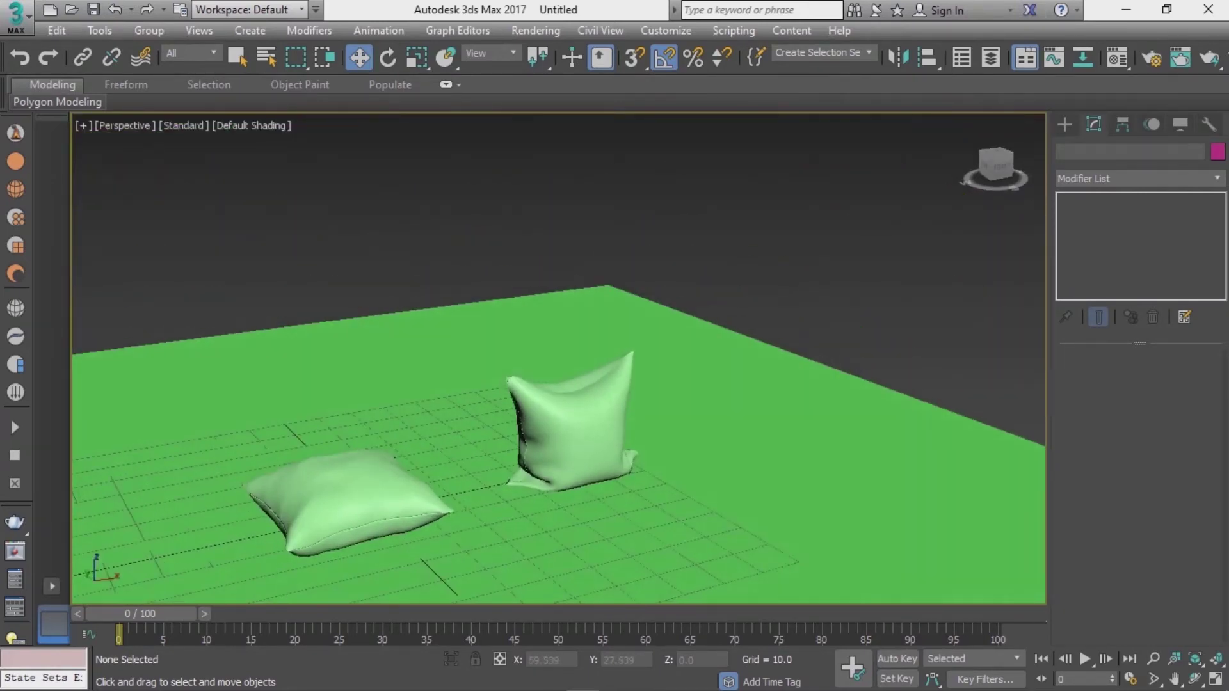
pyautogui.scroll(3, 576, 416)
# Apply TurboSmooth to the upright pillow (Box002), then bring up the Material Editor.
pyautogui.click(595, 416)
pyautogui.click(1139, 178)
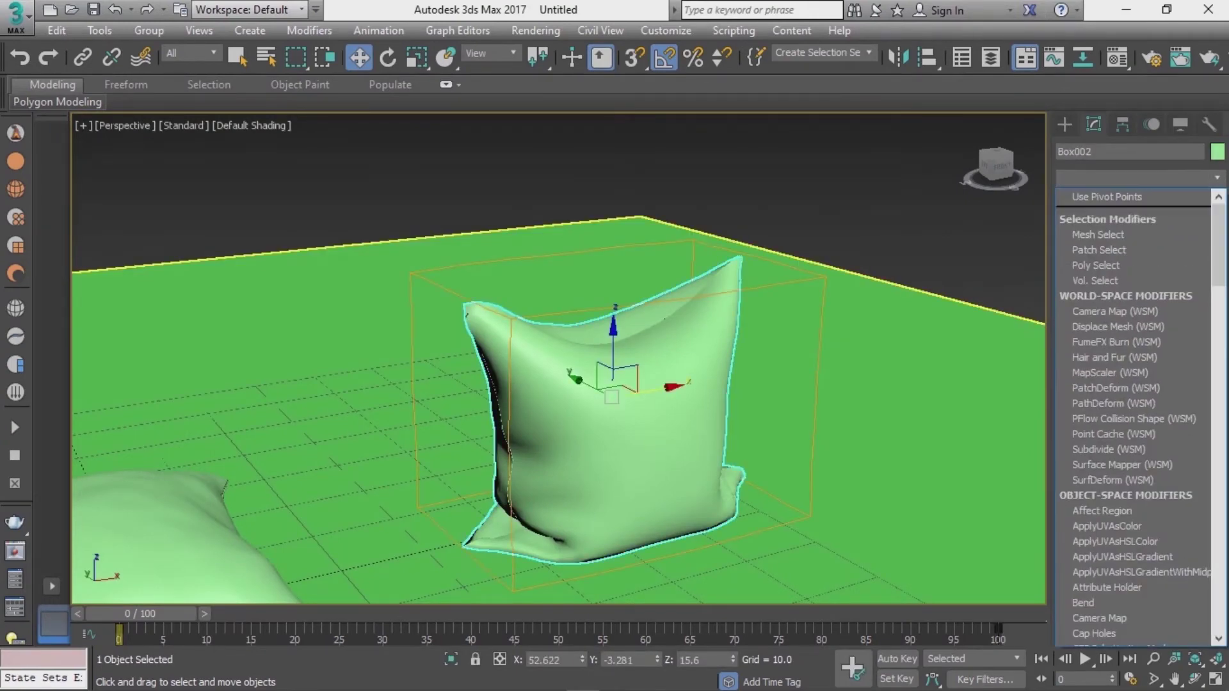
pyautogui.write('tu')
pyautogui.press('Return')
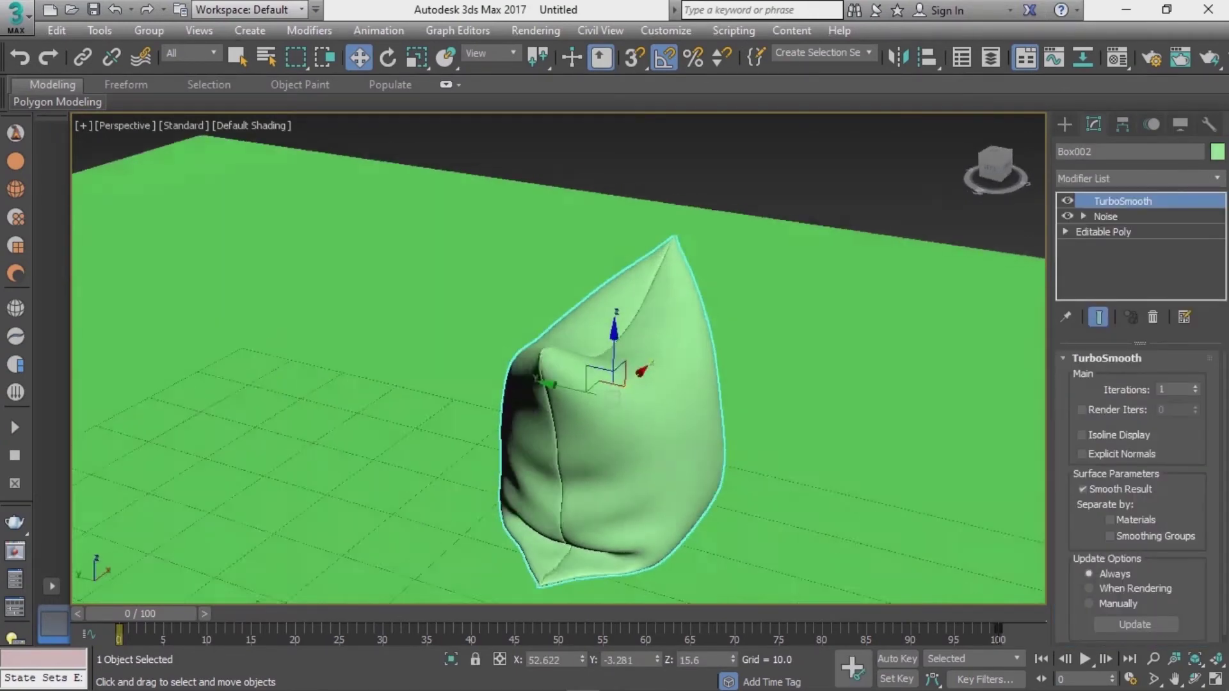
pyautogui.moveTo(557, 358)
pyautogui.keyDown('alt'); pyautogui.mouseDown(button='middle')
pyautogui.moveTo(563, 333)
pyautogui.moveTo(653, 320)
pyautogui.moveTo(646, 364)
pyautogui.moveTo(621, 384)
pyautogui.moveTo(627, 320)
pyautogui.moveTo(627, 422)
pyautogui.mouseUp(button='middle'); pyautogui.keyUp('alt')
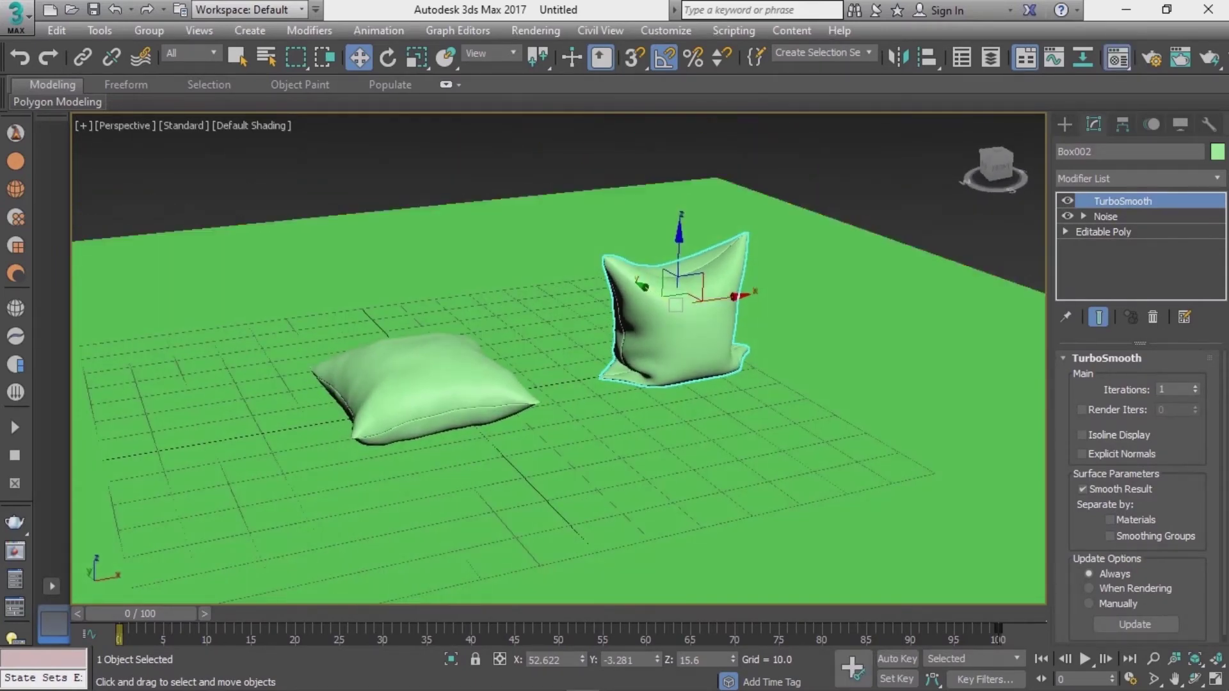
pyautogui.click(1117, 58)
pyautogui.moveTo(800, 196)
pyautogui.mouseDown()
pyautogui.moveTo(880, 93)
pyautogui.moveTo(892, 44)
pyautogui.mouseUp()
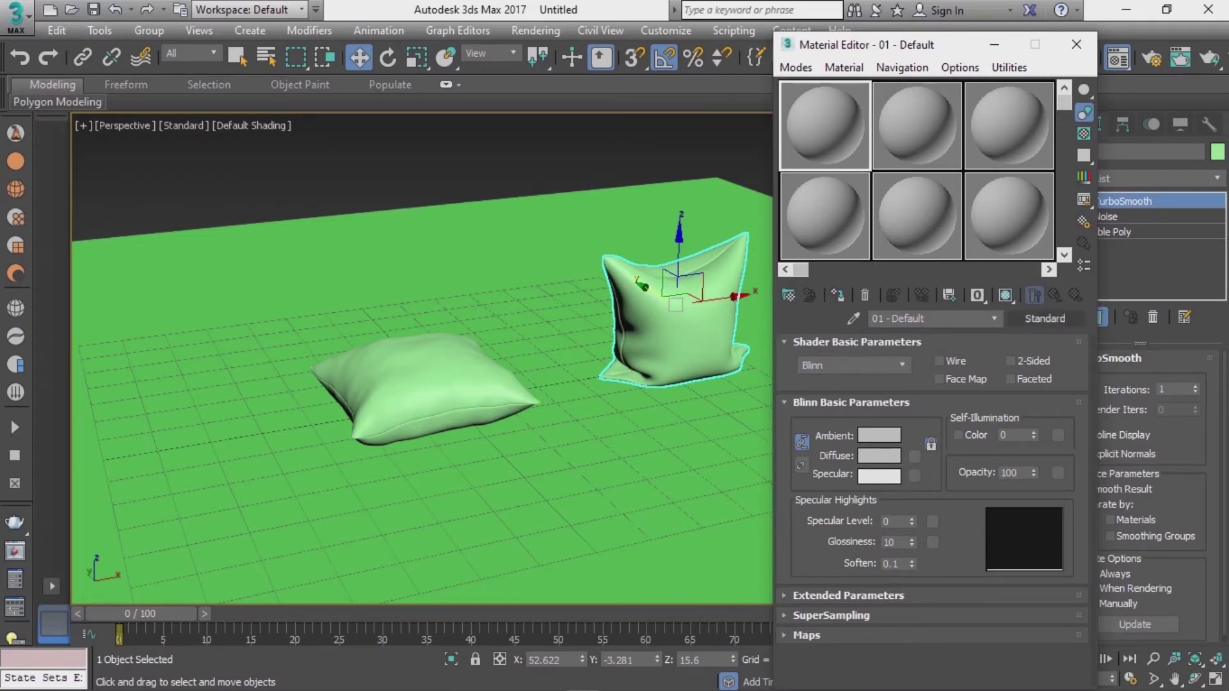
# Switch the renderer to V-Ray Next and set the output size to HDTV (video), 1920×1080.
pyautogui.press('m')
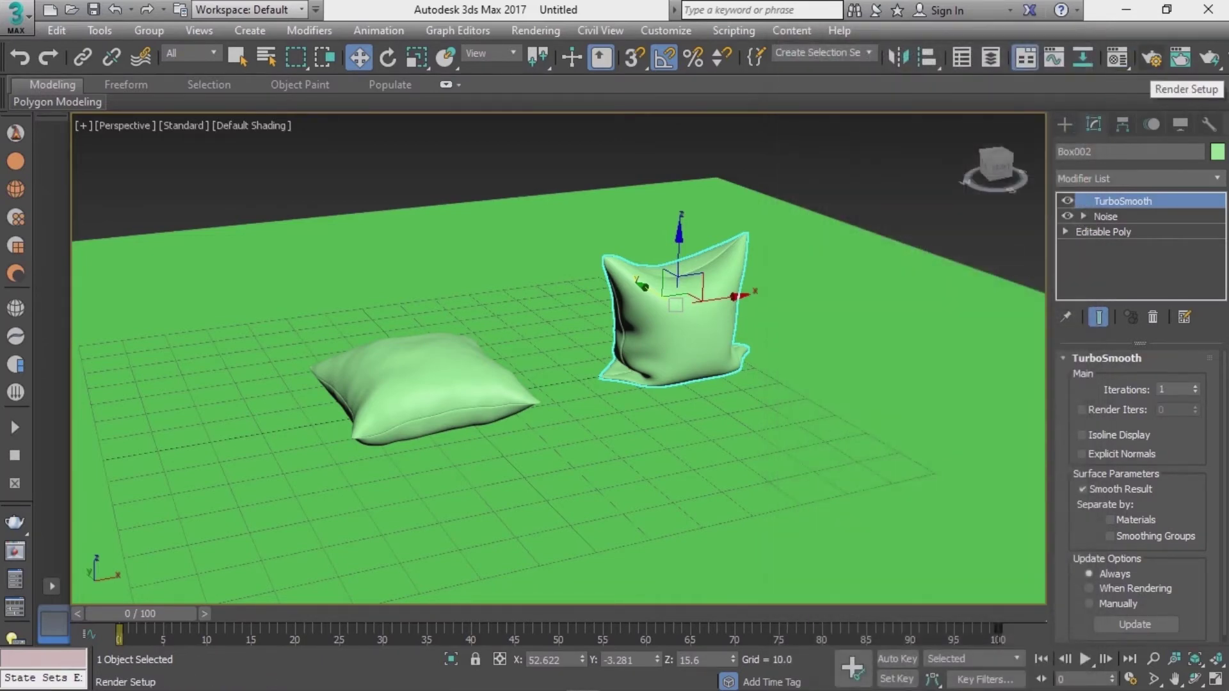
pyautogui.click(1151, 58)
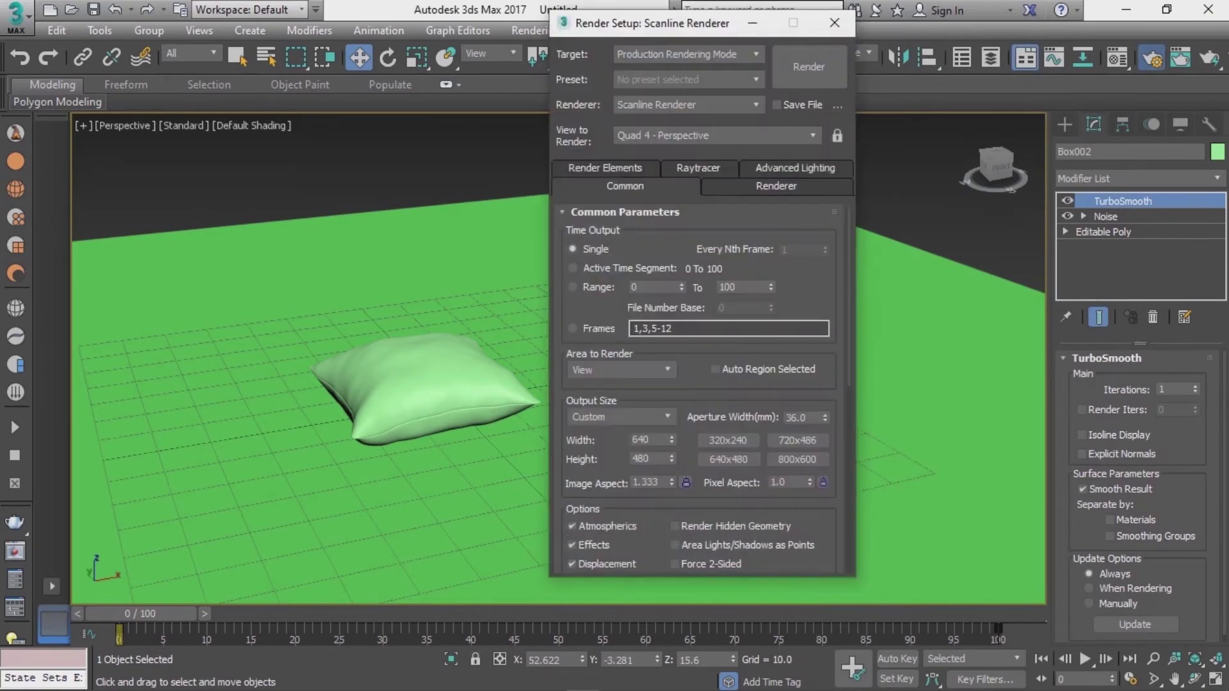
pyautogui.click(685, 104)
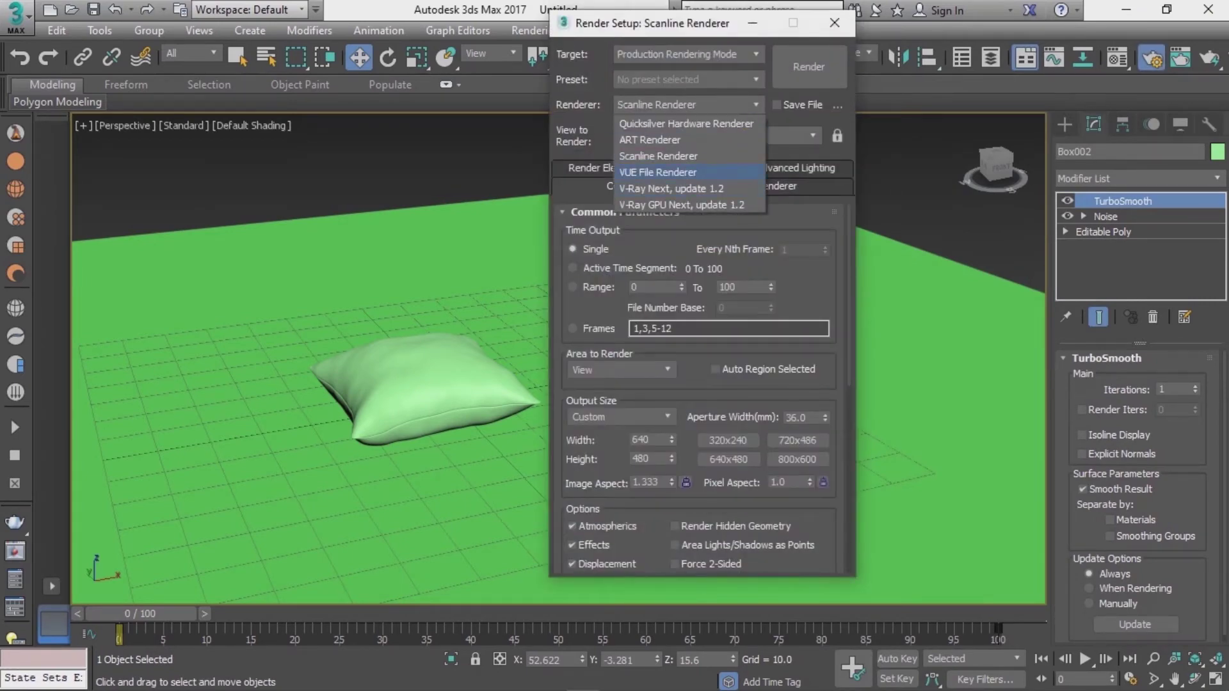
pyautogui.click(671, 189)
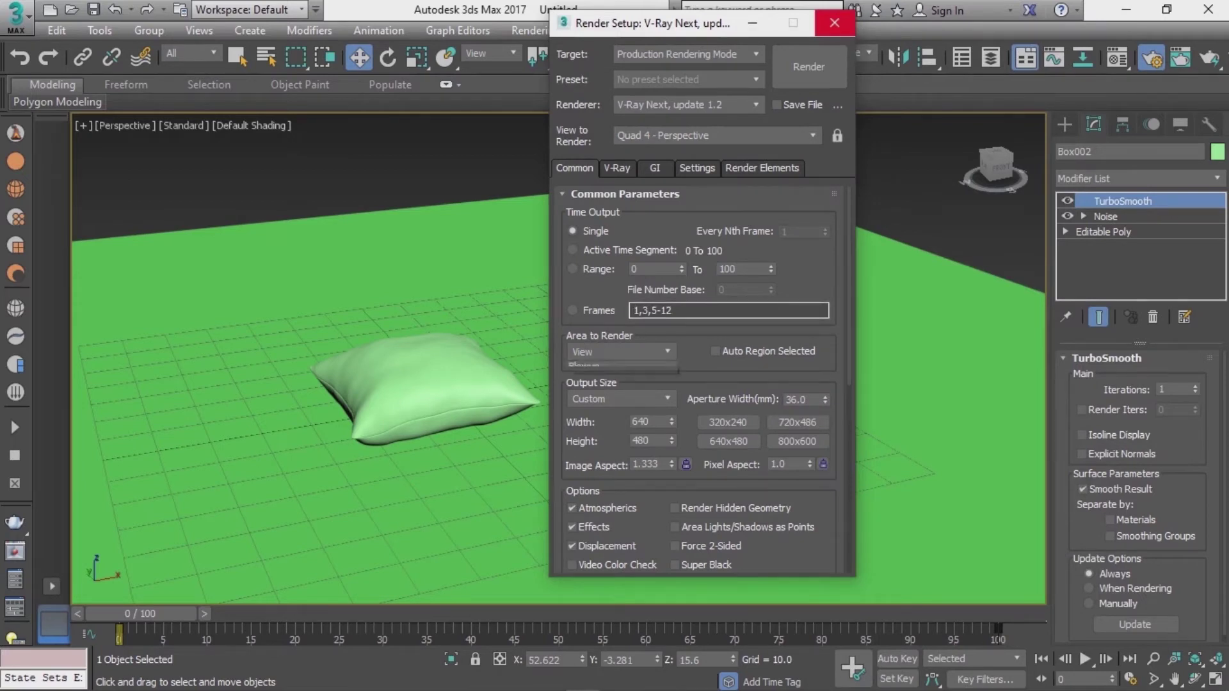
pyautogui.click(620, 398)
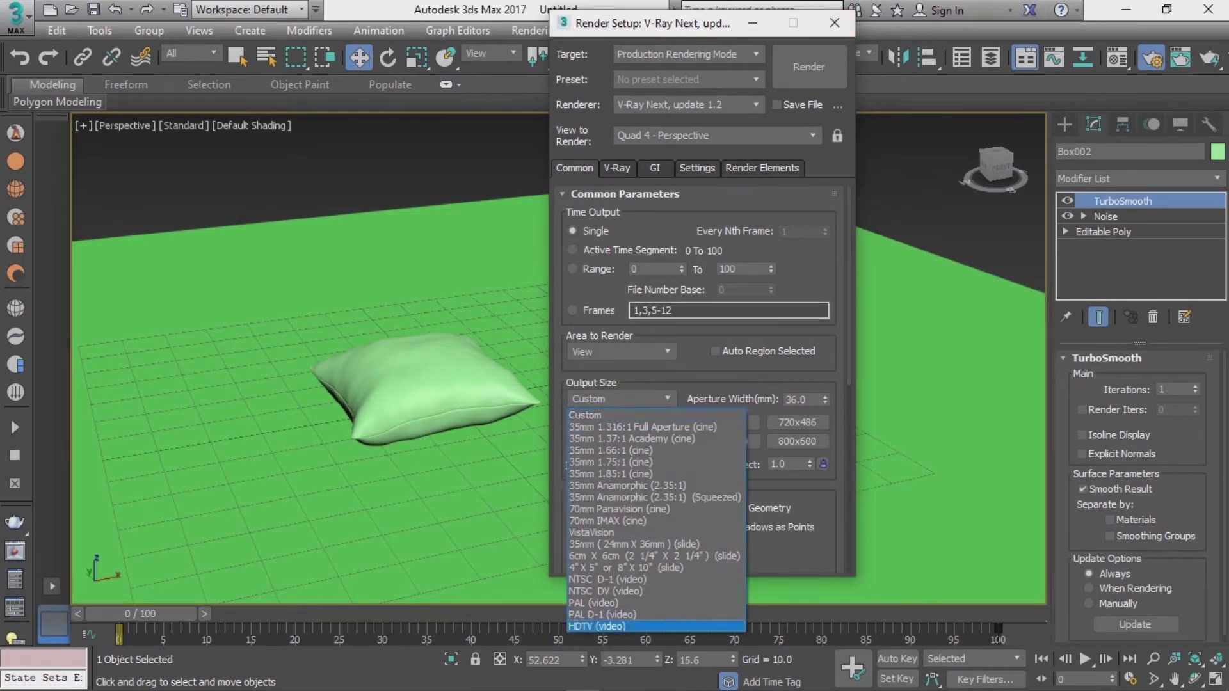
pyautogui.click(598, 625)
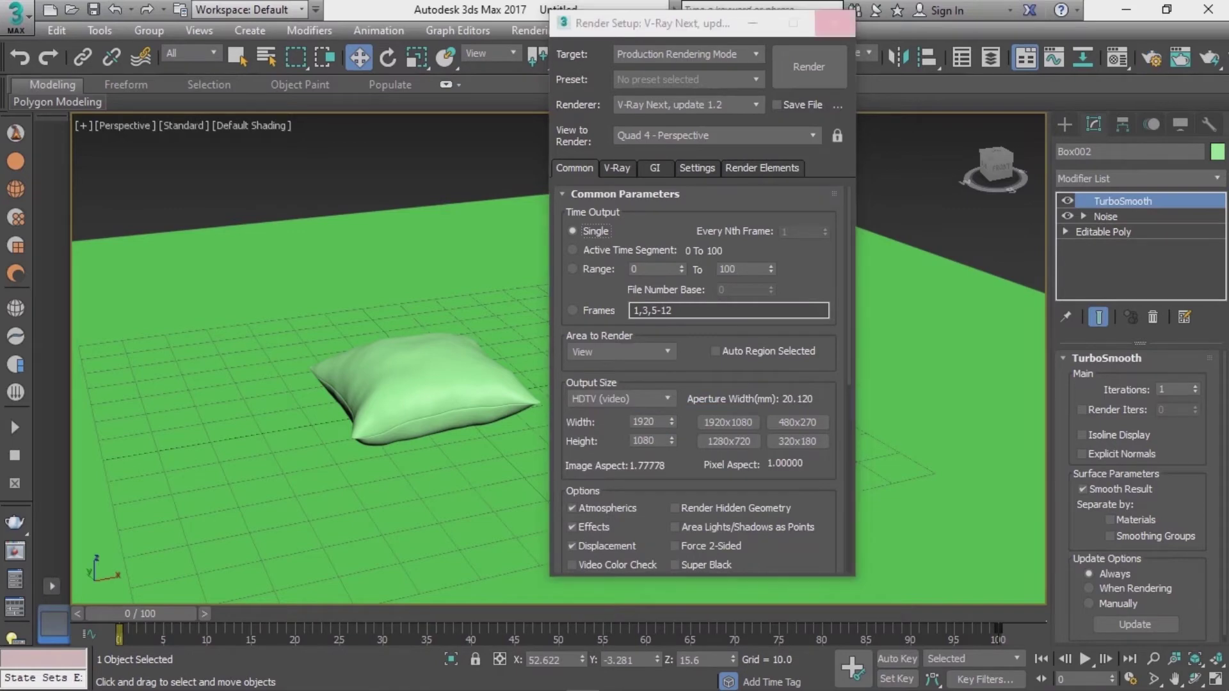
pyautogui.click(834, 23)
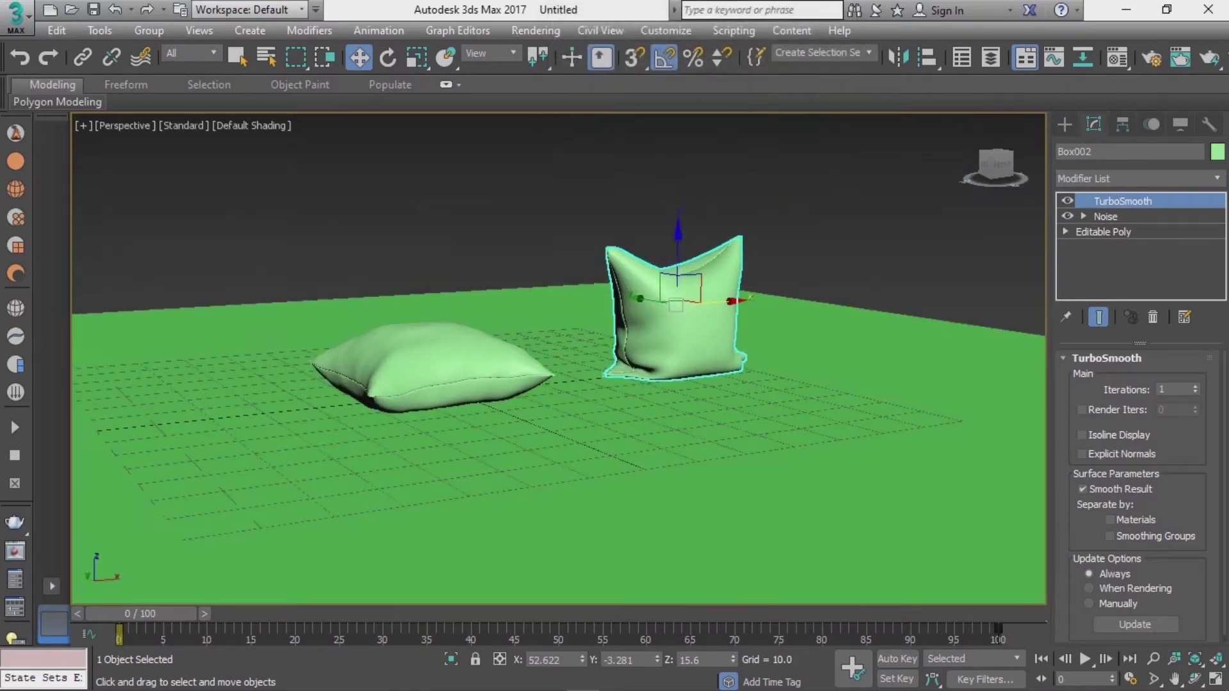
pyautogui.press('m')
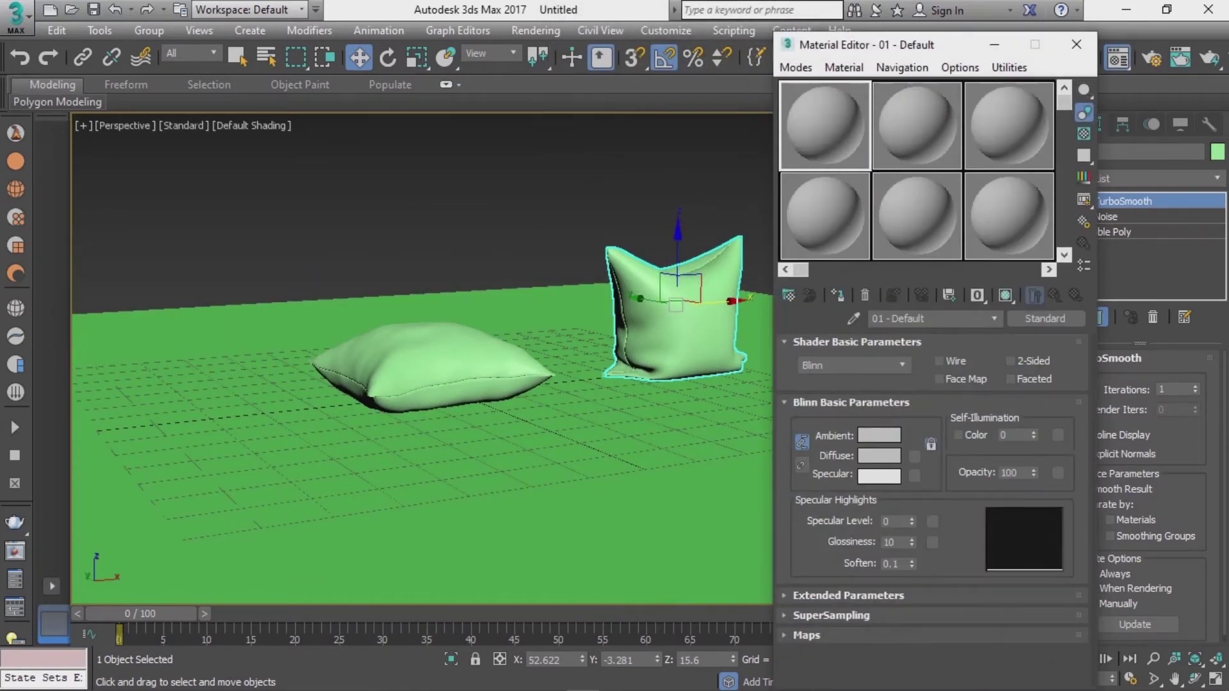
# Change the 01 - Default material's type to VRayMtl.
pyautogui.click(1045, 318)
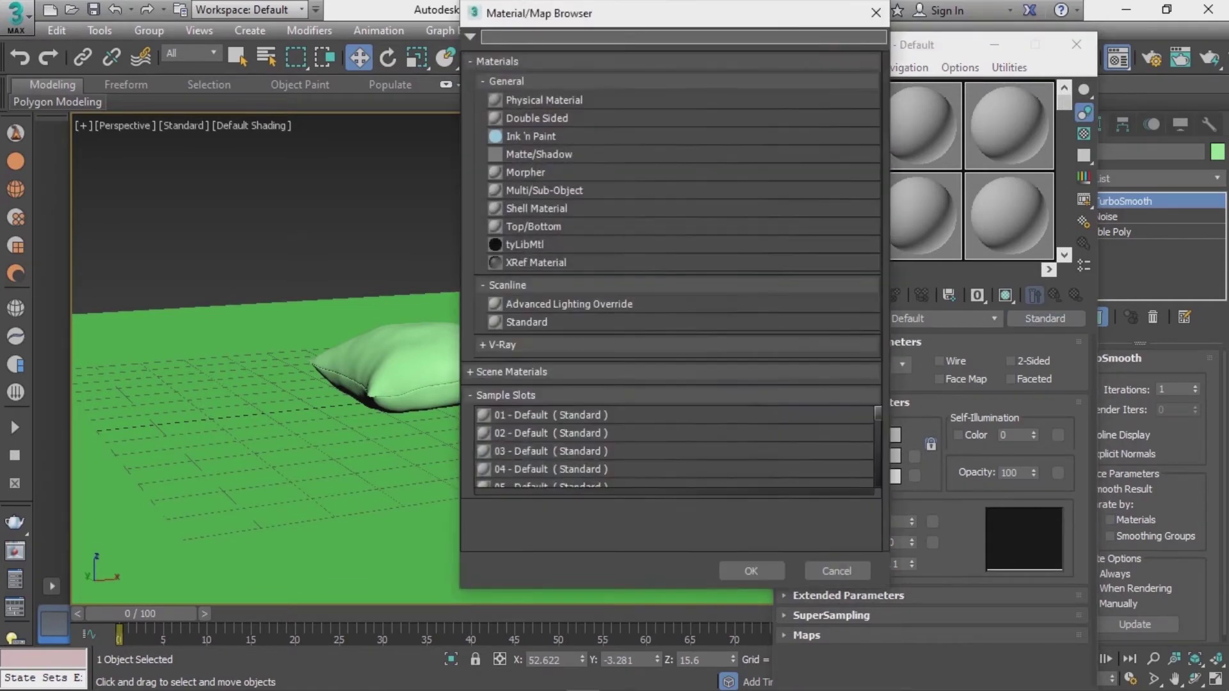
pyautogui.click(502, 343)
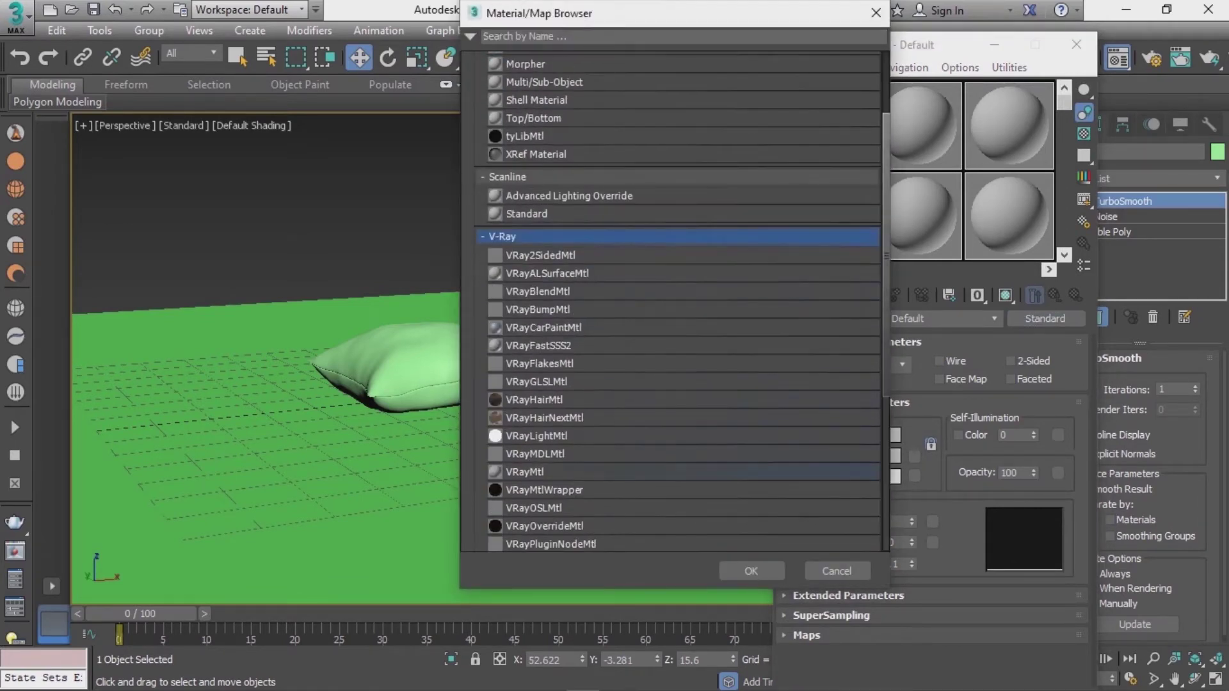
pyautogui.doubleClick(525, 472)
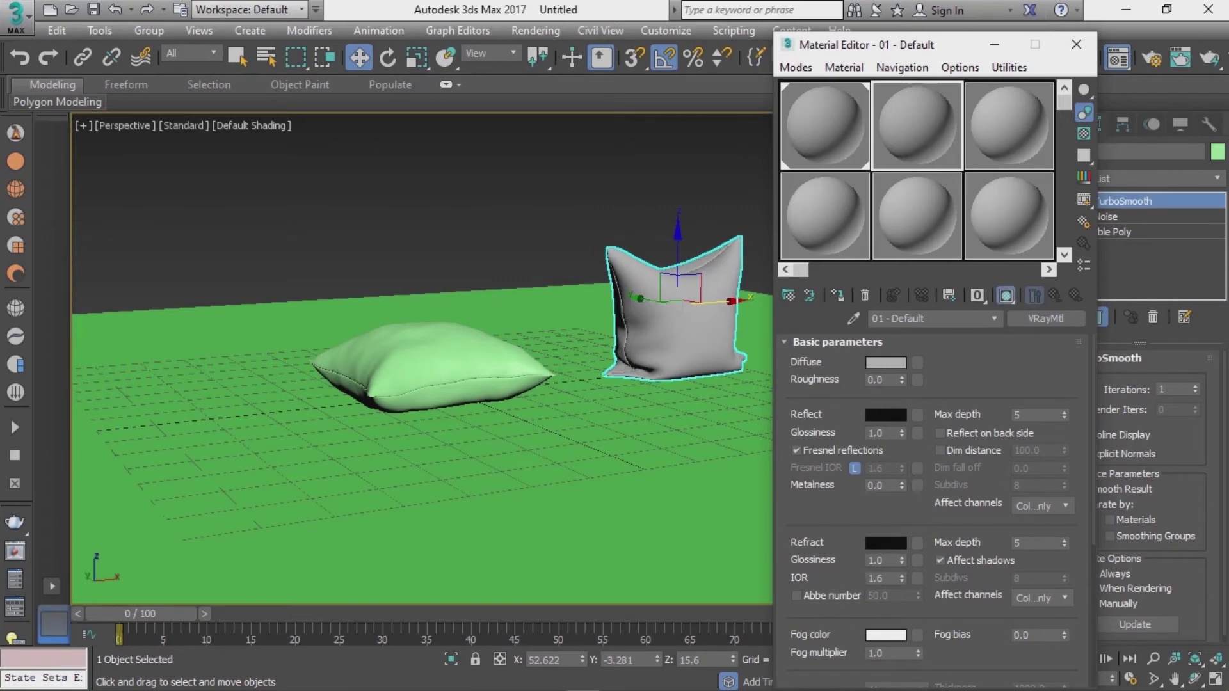
# Put a Checker map in the diffuse slot and show it on the selected pillow.
pyautogui.click(917, 362)
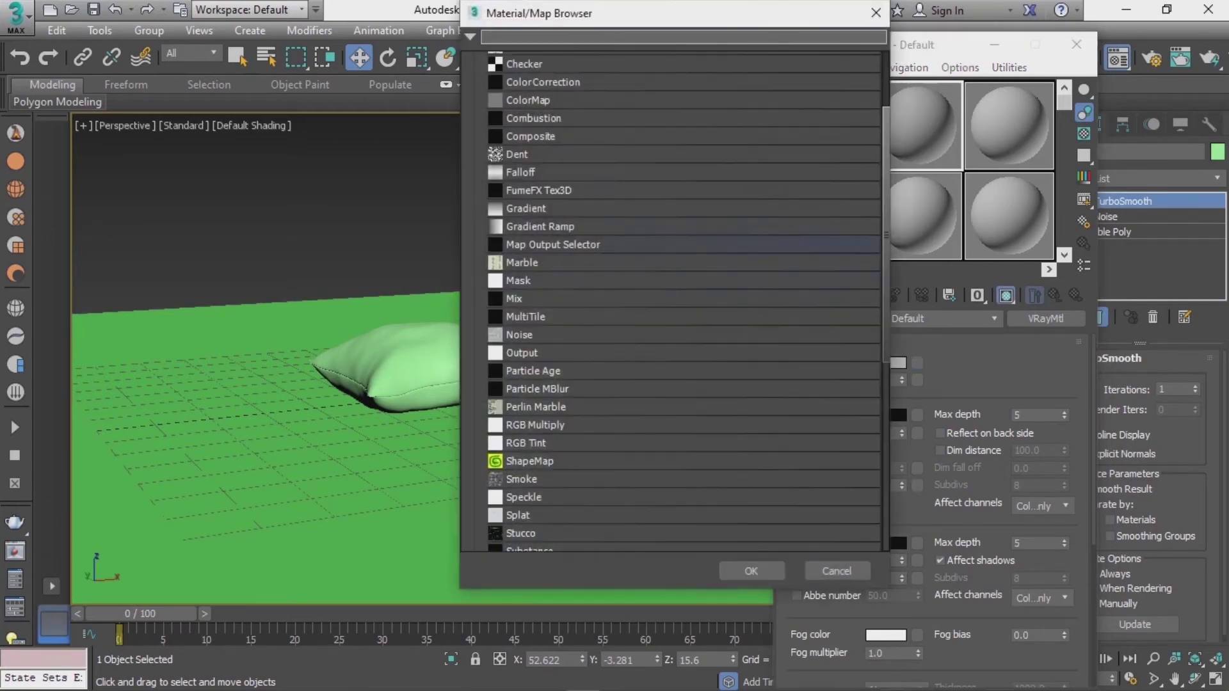
pyautogui.scroll(2, 678, 270)
pyautogui.doubleClick(525, 107)
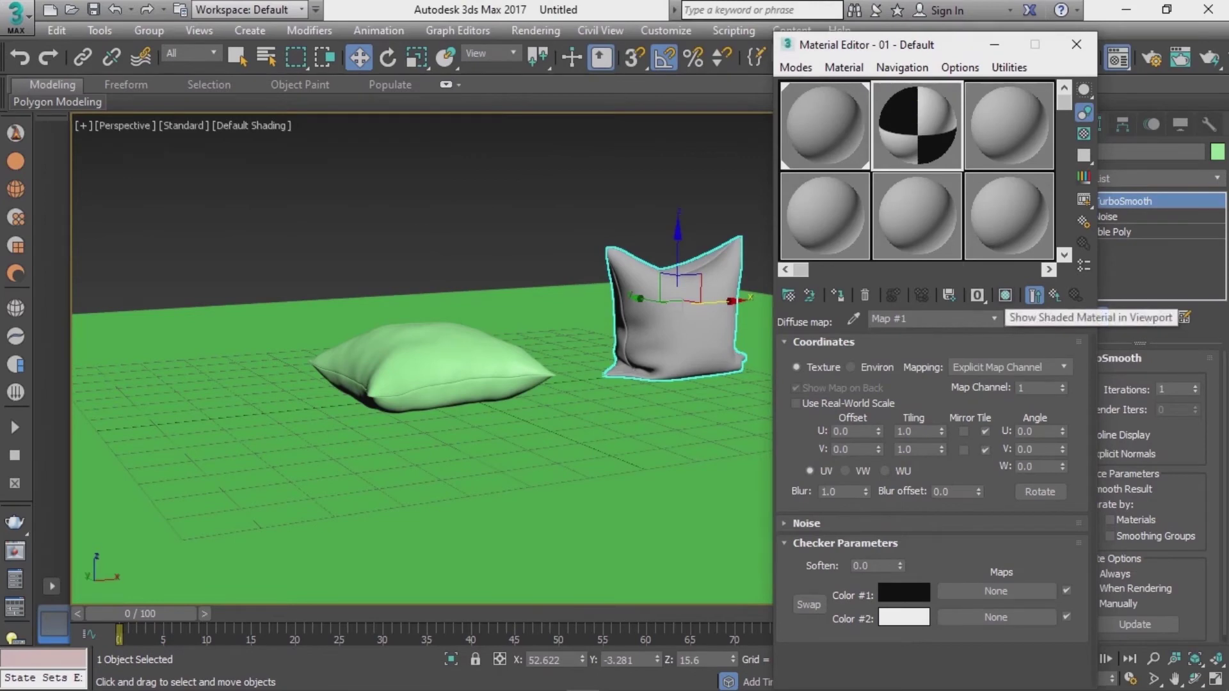
pyautogui.click(1005, 295)
pyautogui.press('z')
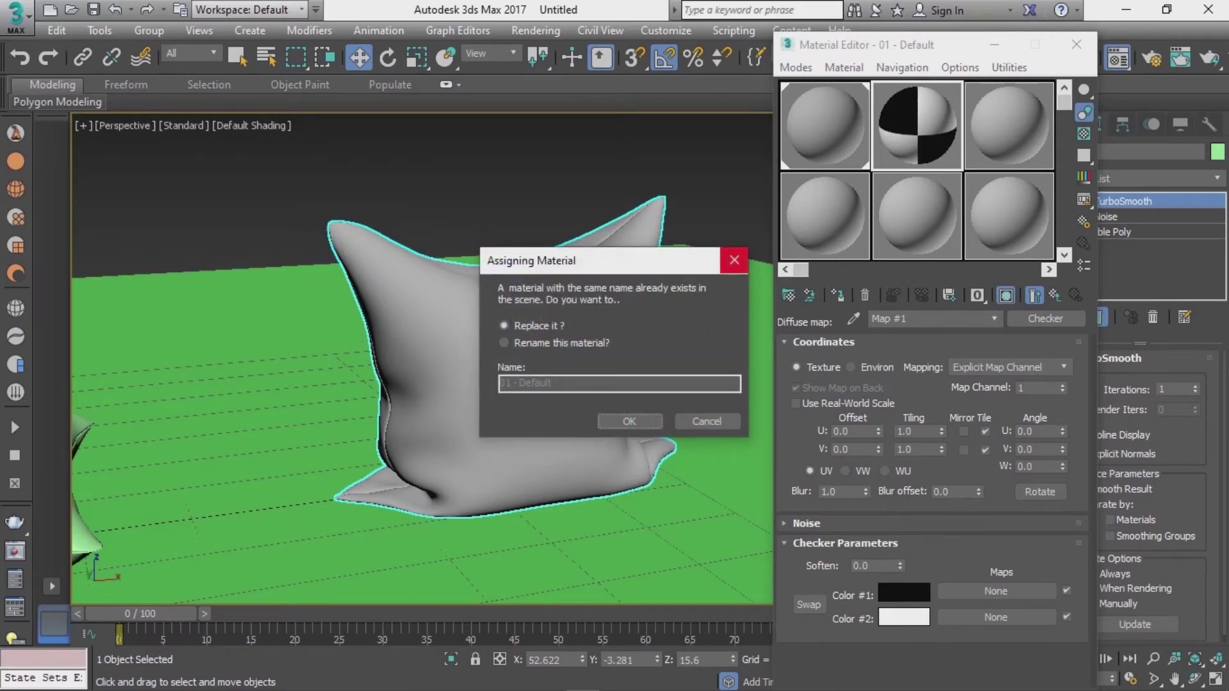
pyautogui.press('Return')
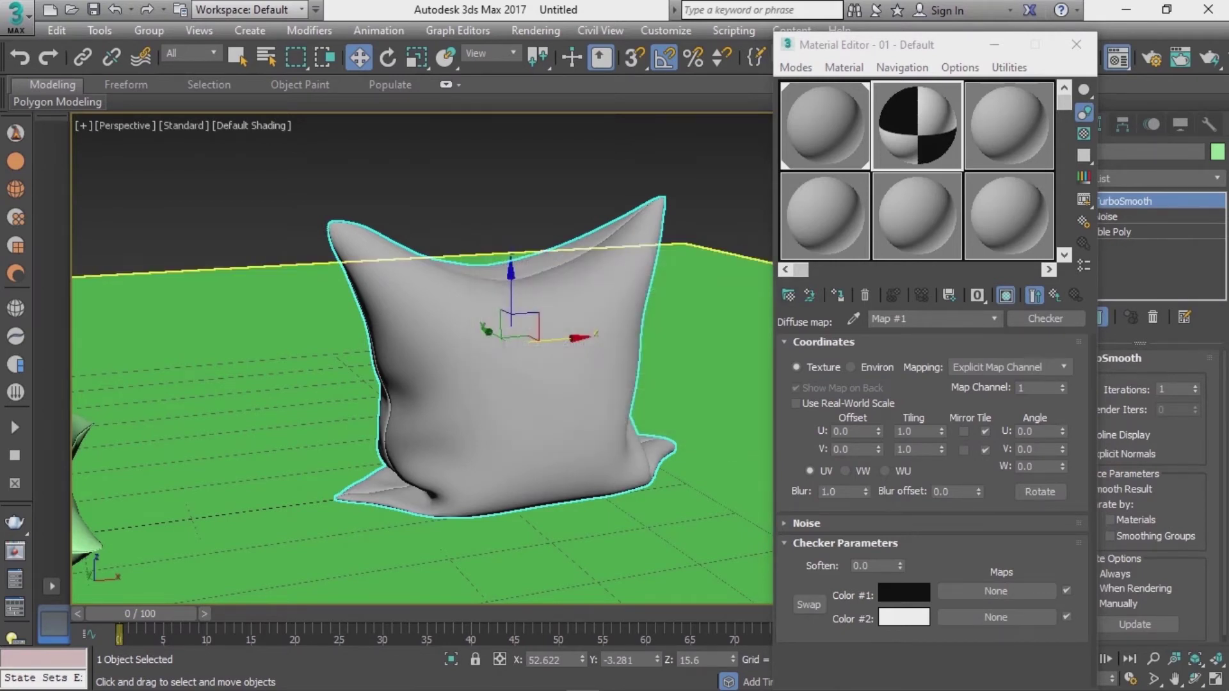
pyautogui.click(825, 128)
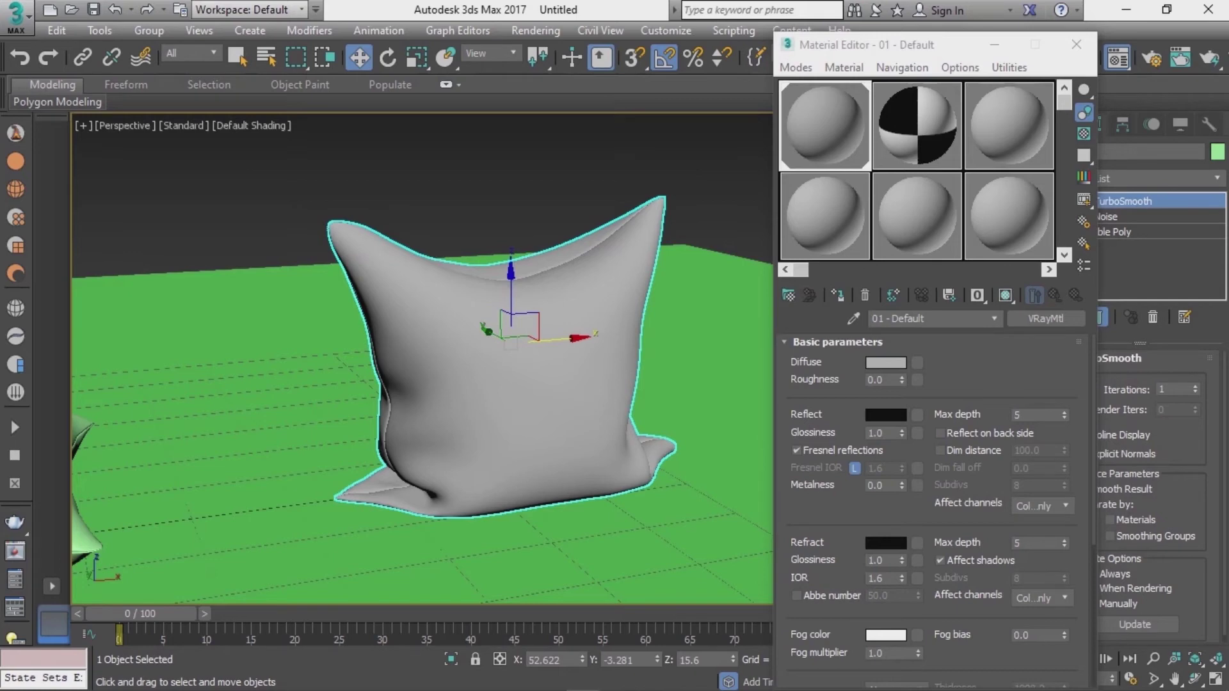
# Set Checker as the diffuse map and display the texture on the pillow in the viewport.
pyautogui.click(916, 363)
pyautogui.scroll(3, 681, 320)
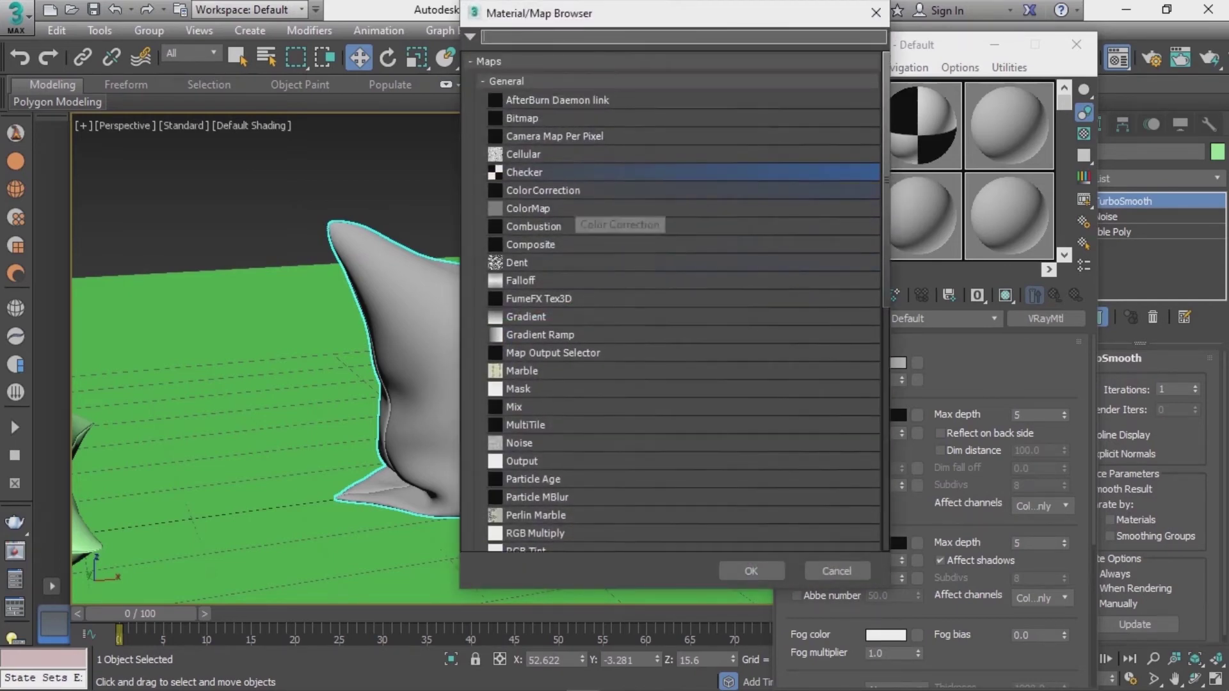
pyautogui.press('Return')
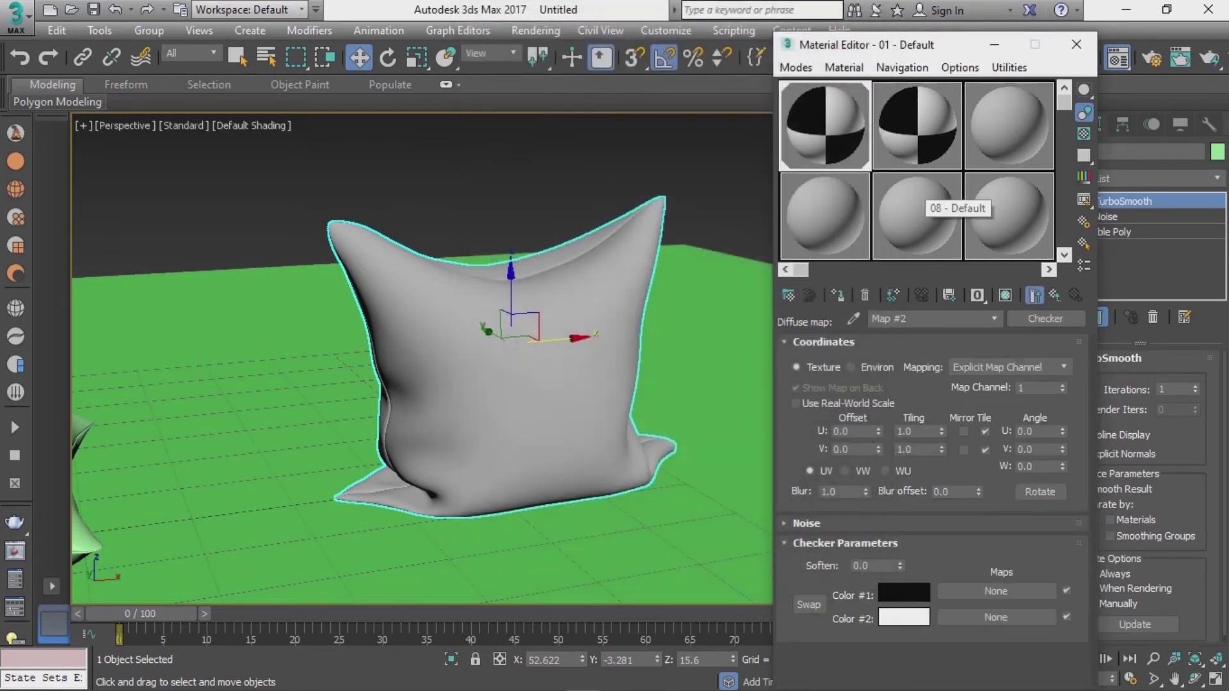
pyautogui.click(1005, 295)
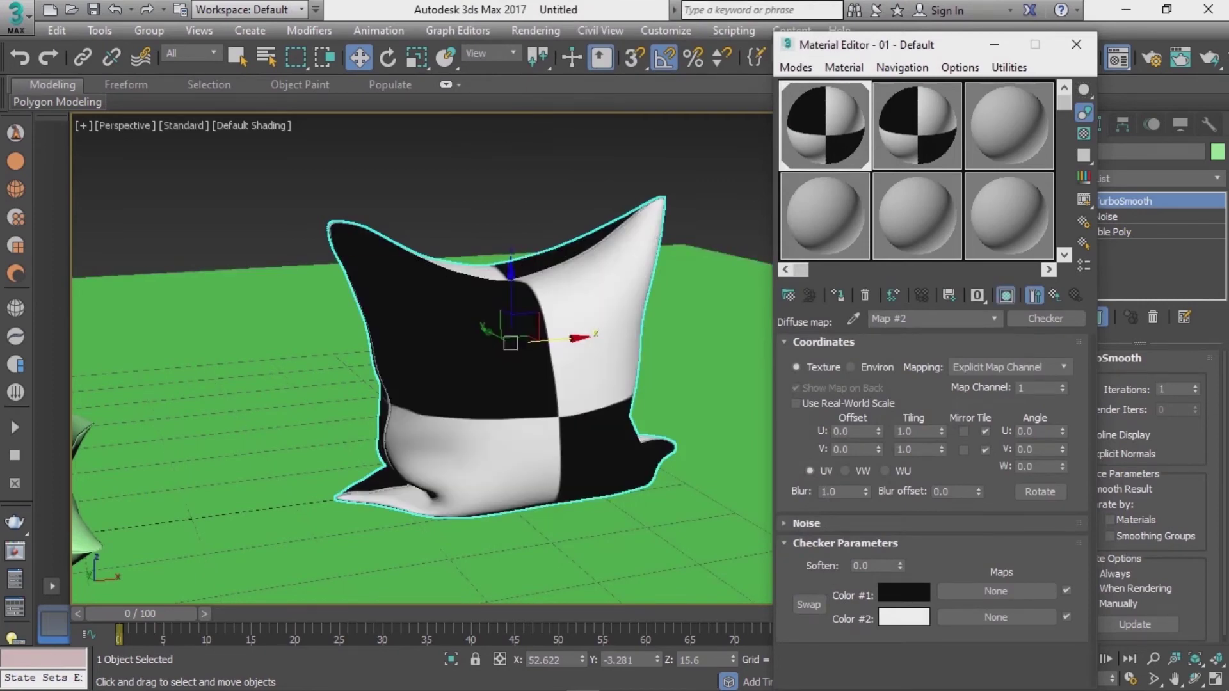
pyautogui.keyDown('alt'); pyautogui.moveTo(422, 384); pyautogui.dragTo(576, 384, button='middle'); pyautogui.keyUp('alt')
pyautogui.keyDown('alt'); pyautogui.moveTo(423, 358); pyautogui.dragTo(486, 320, button='middle'); pyautogui.keyUp('alt')
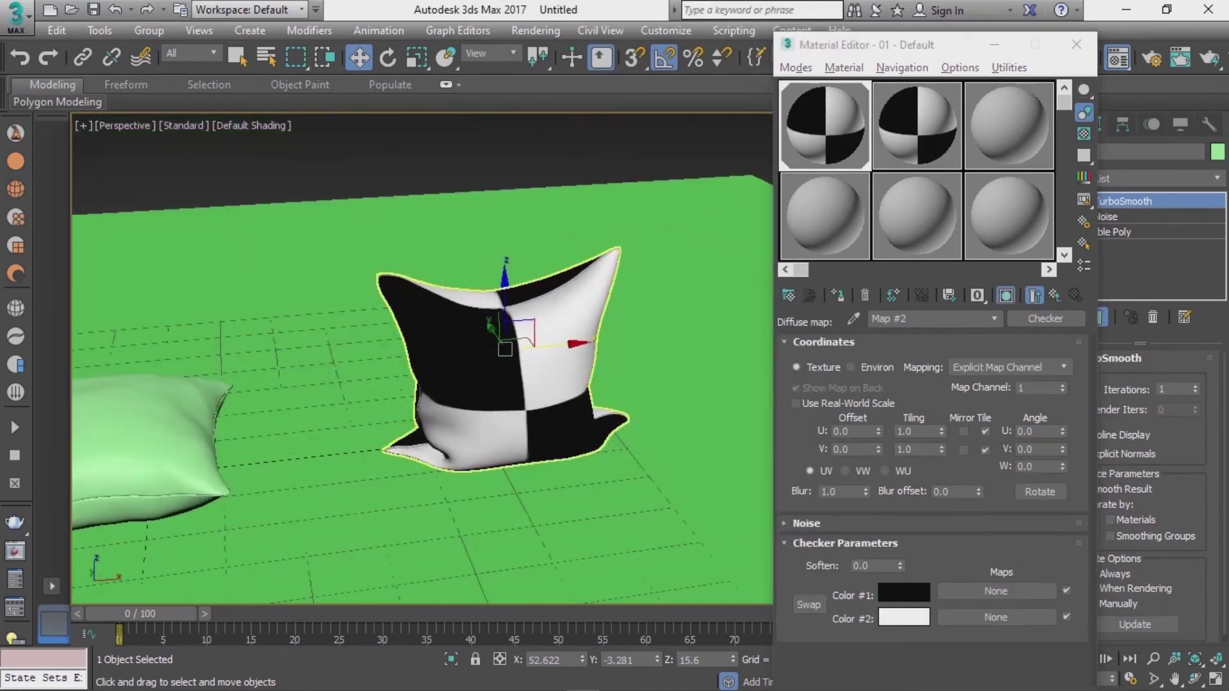
# Set the checker's Color #1 to salmon-orange (242,62,27).
pyautogui.click(903, 592)
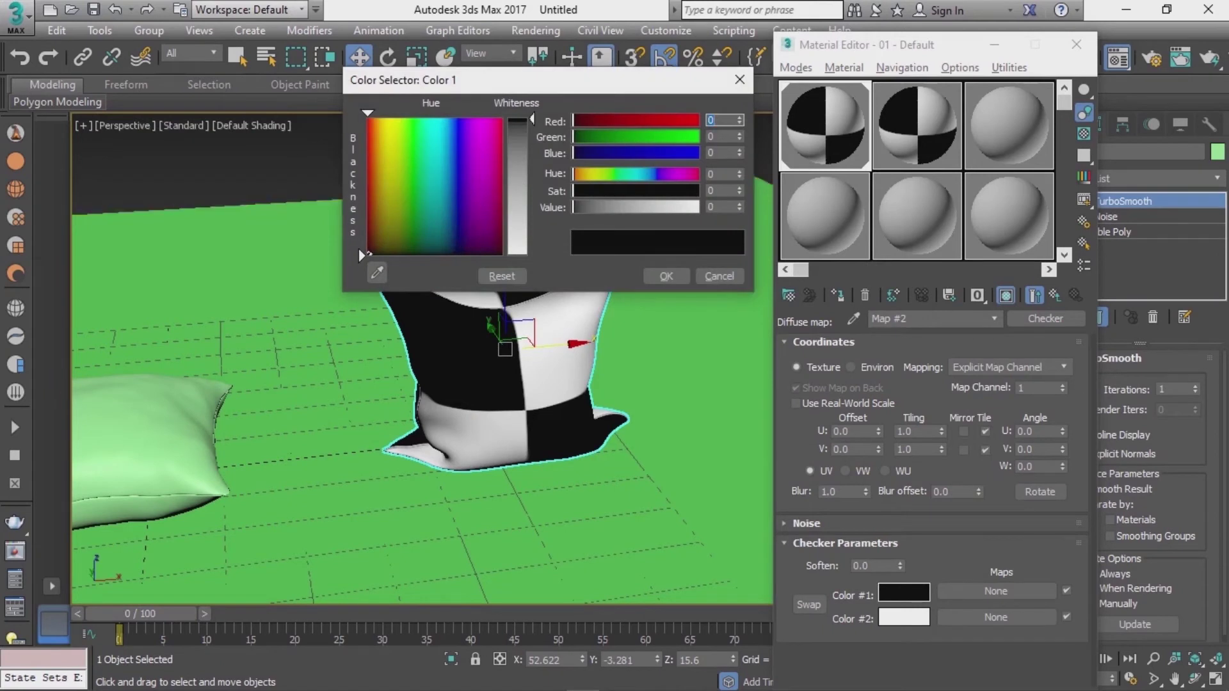
pyautogui.moveTo(360, 254)
pyautogui.mouseDown()
pyautogui.moveTo(360, 135)
pyautogui.moveTo(390, 148)
pyautogui.moveTo(371, 126)
pyautogui.mouseUp()
pyautogui.click(409, 136)
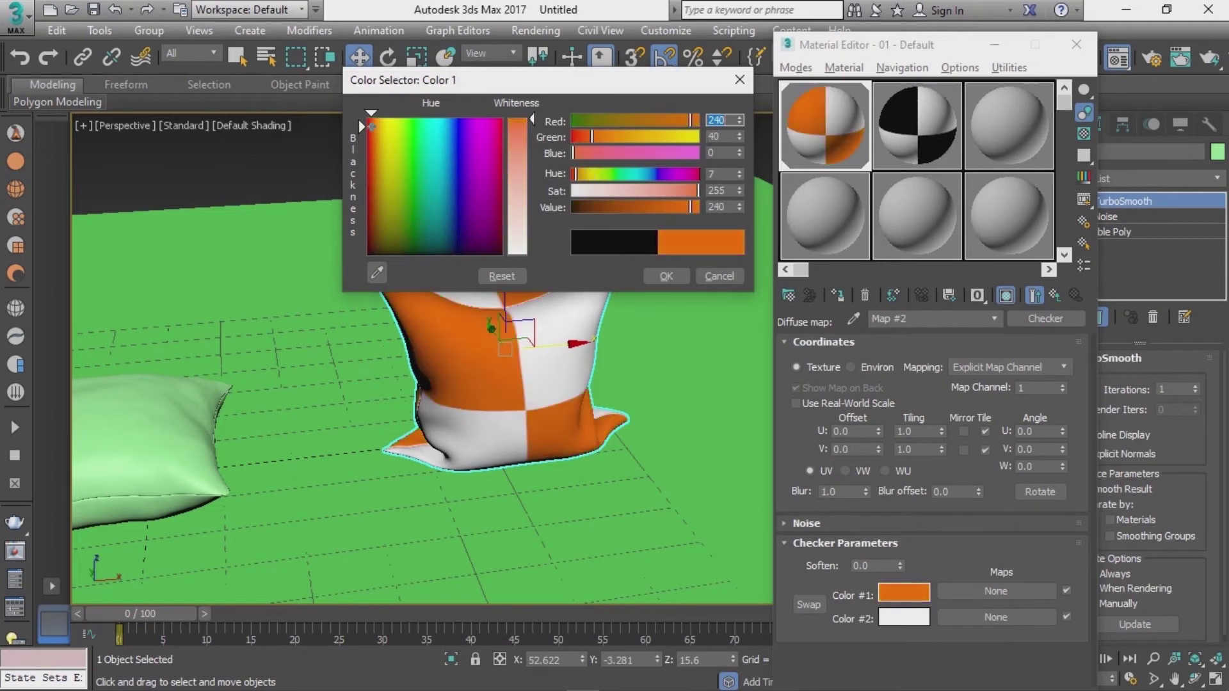
pyautogui.moveTo(531, 119); pyautogui.dragTo(532, 132)
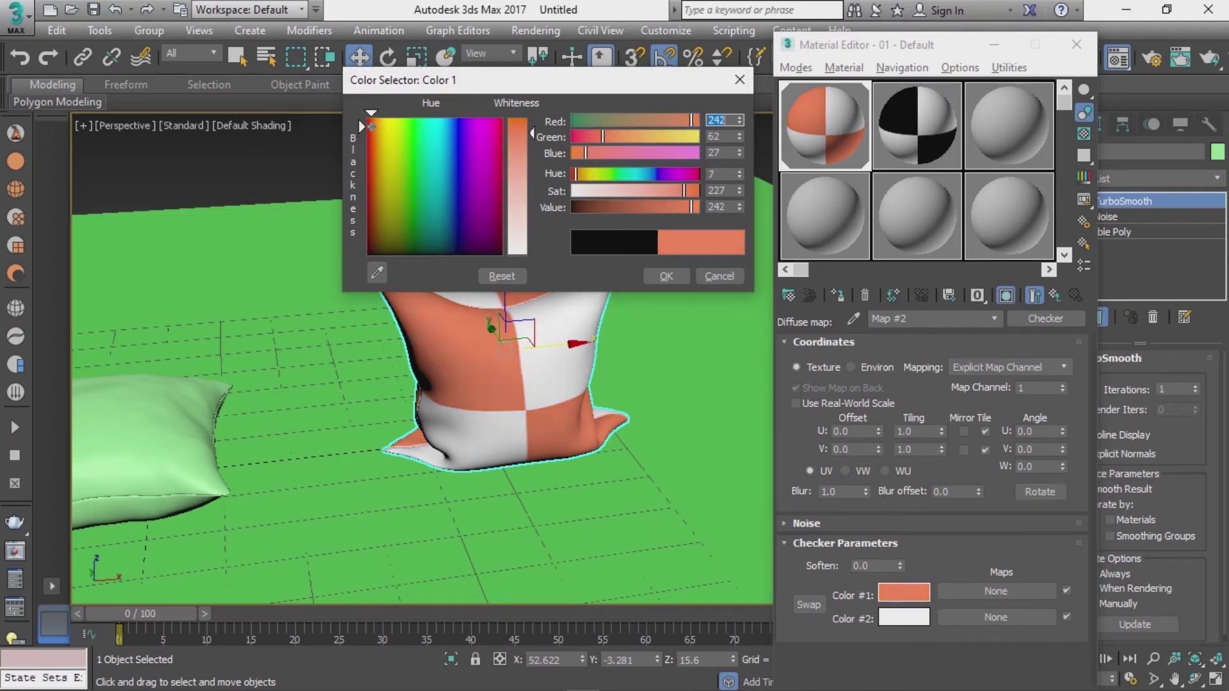
pyautogui.click(666, 276)
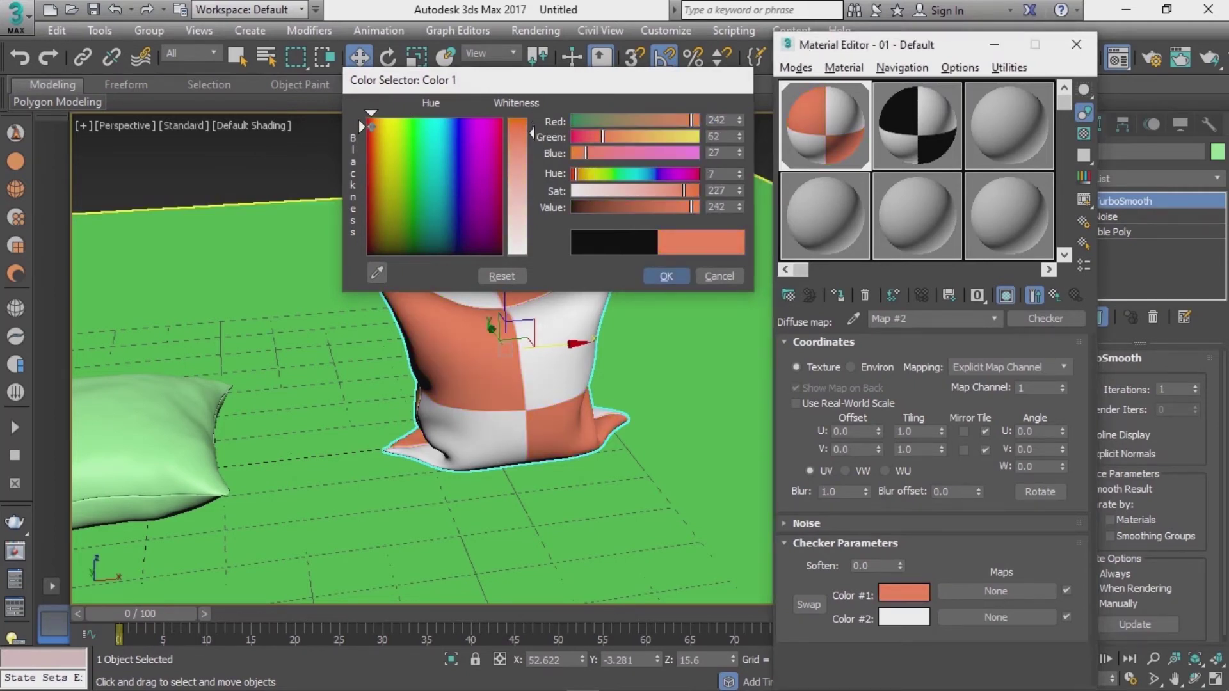
# Set the checker tiling to 2 in both U and V.
pyautogui.click(151, 442)
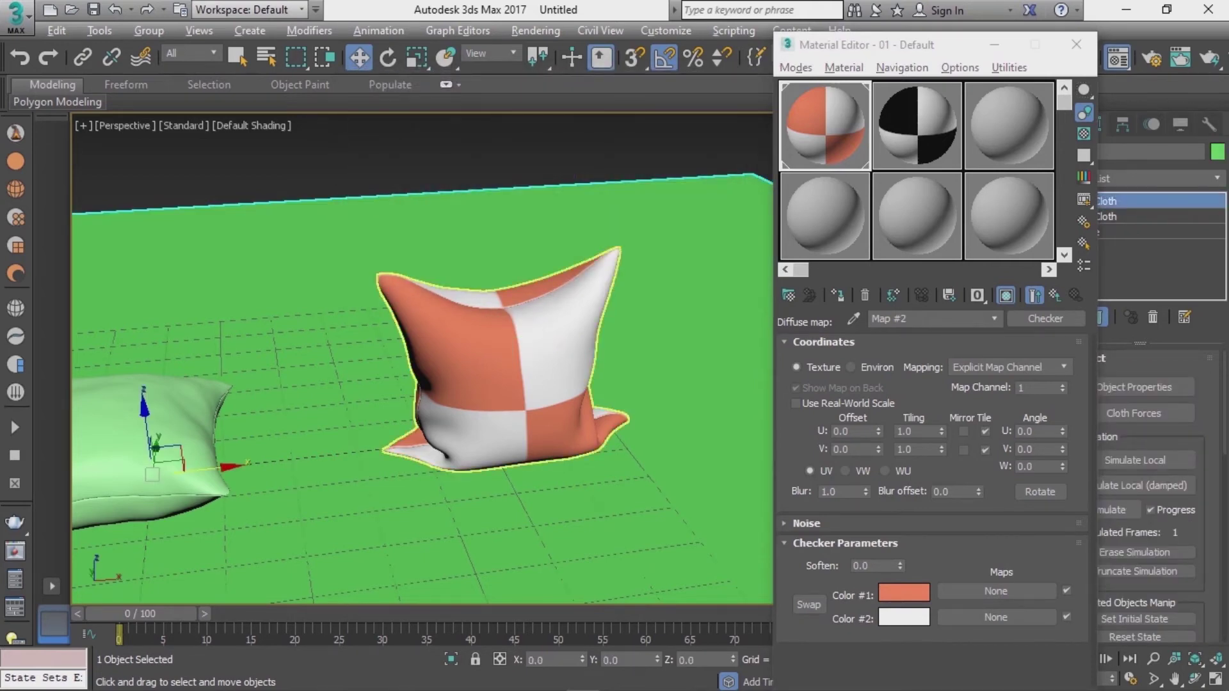
pyautogui.keyDown('alt'); pyautogui.moveTo(499, 384); pyautogui.dragTo(448, 332, button='middle'); pyautogui.keyUp('alt')
pyautogui.keyDown('alt'); pyautogui.moveTo(447, 384); pyautogui.dragTo(615, 358, button='middle'); pyautogui.keyUp('alt')
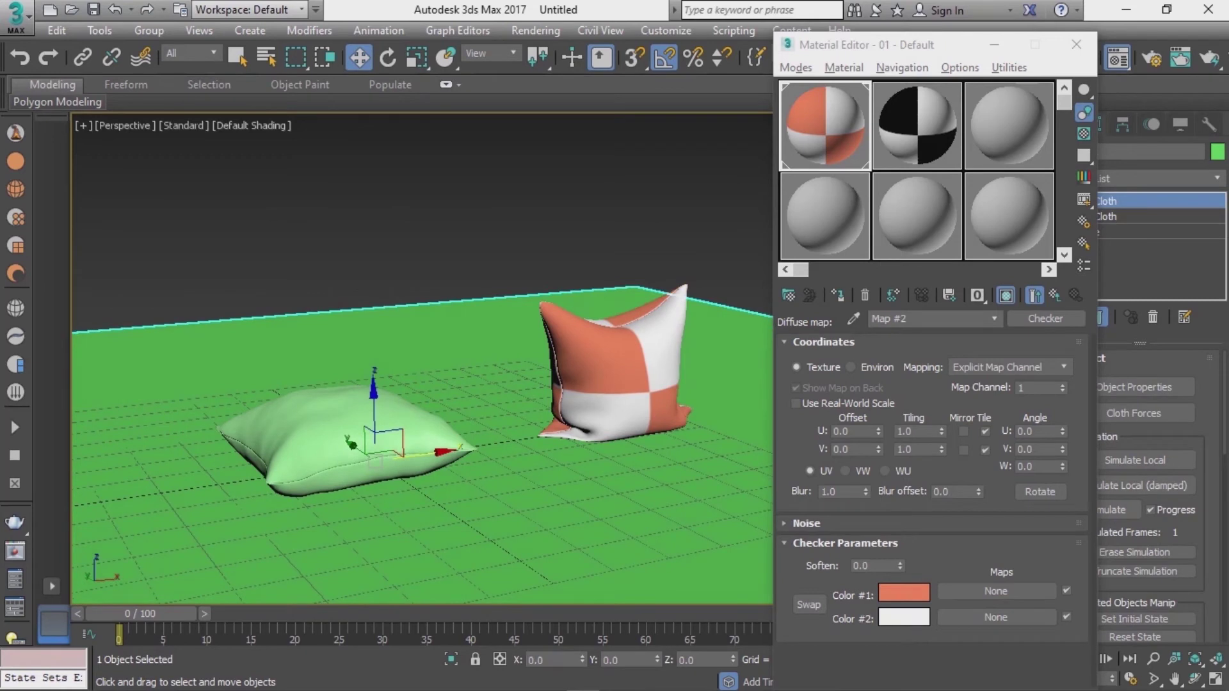
pyautogui.doubleClick(917, 431)
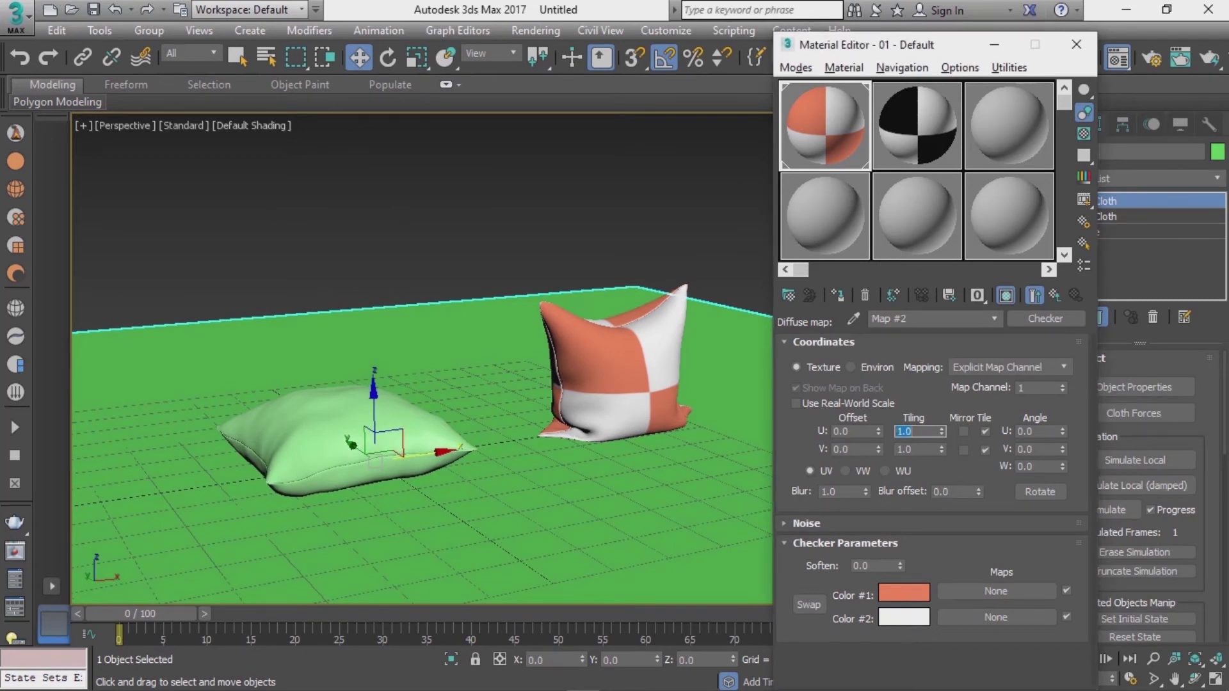
pyautogui.write('2')
pyautogui.press('Return')
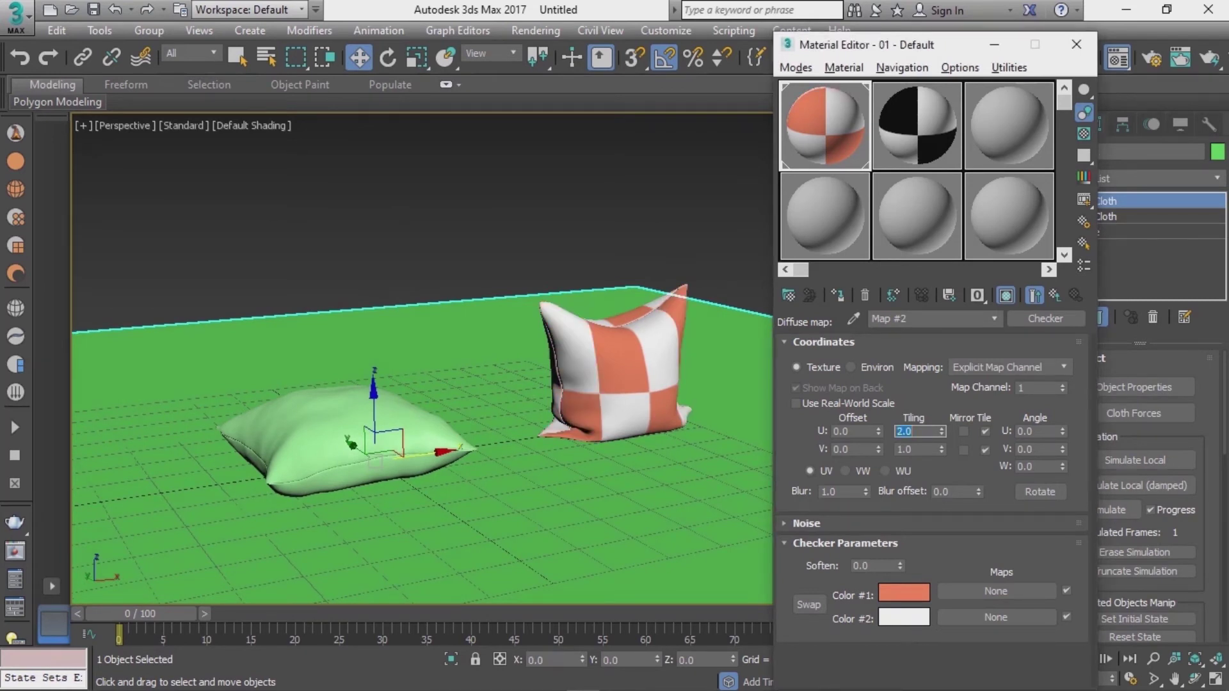
pyautogui.press('Tab')
pyautogui.write('2')
pyautogui.press('Return')
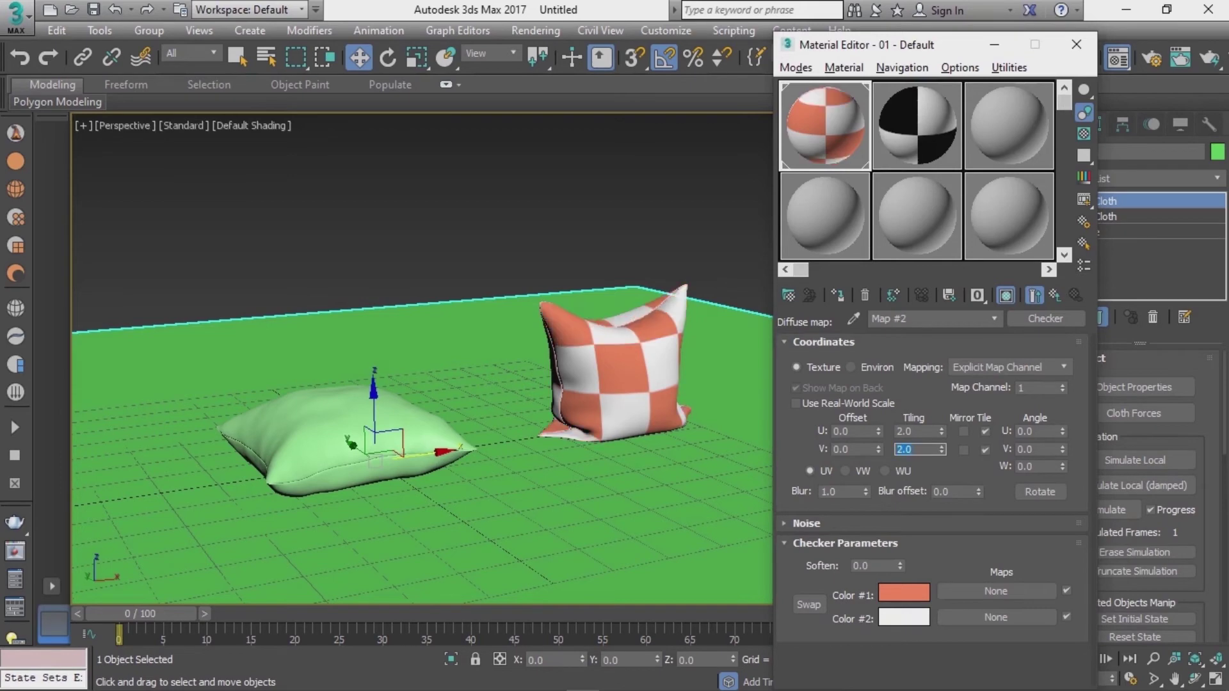
# Assign the orange-white checker material to the green pillow as well.
pyautogui.keyDown('alt'); pyautogui.moveTo(422, 358); pyautogui.dragTo(487, 339, button='middle'); pyautogui.keyUp('alt')
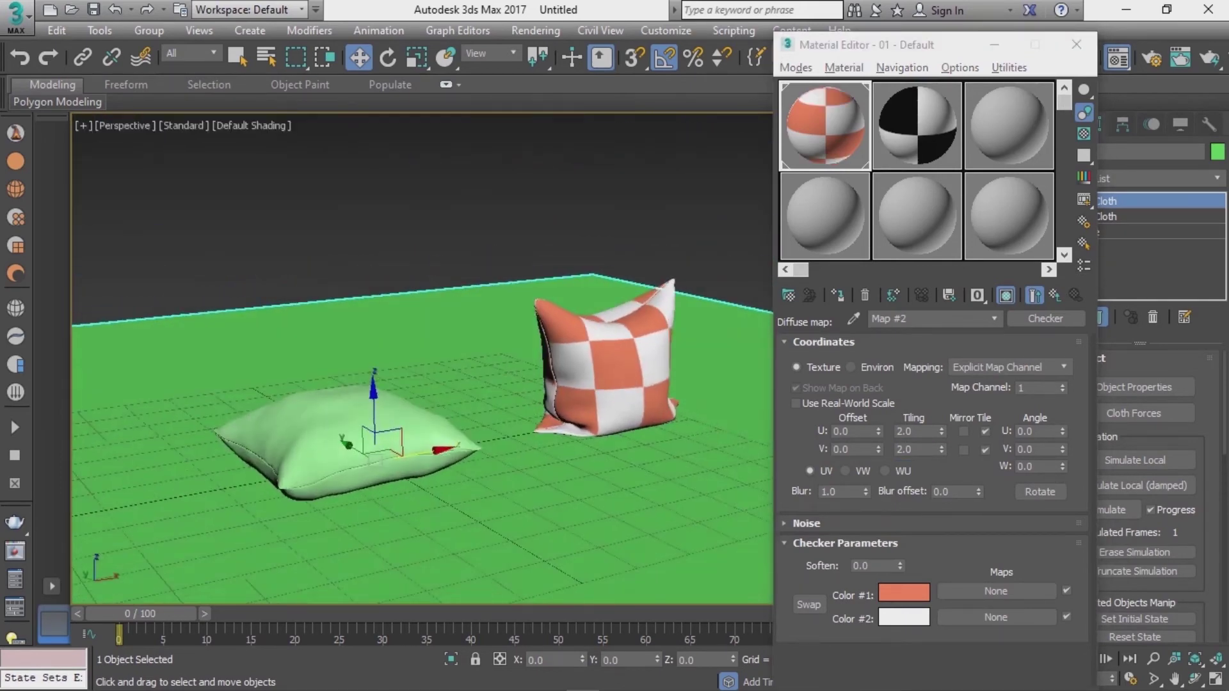
pyautogui.click(396, 428)
pyautogui.click(837, 294)
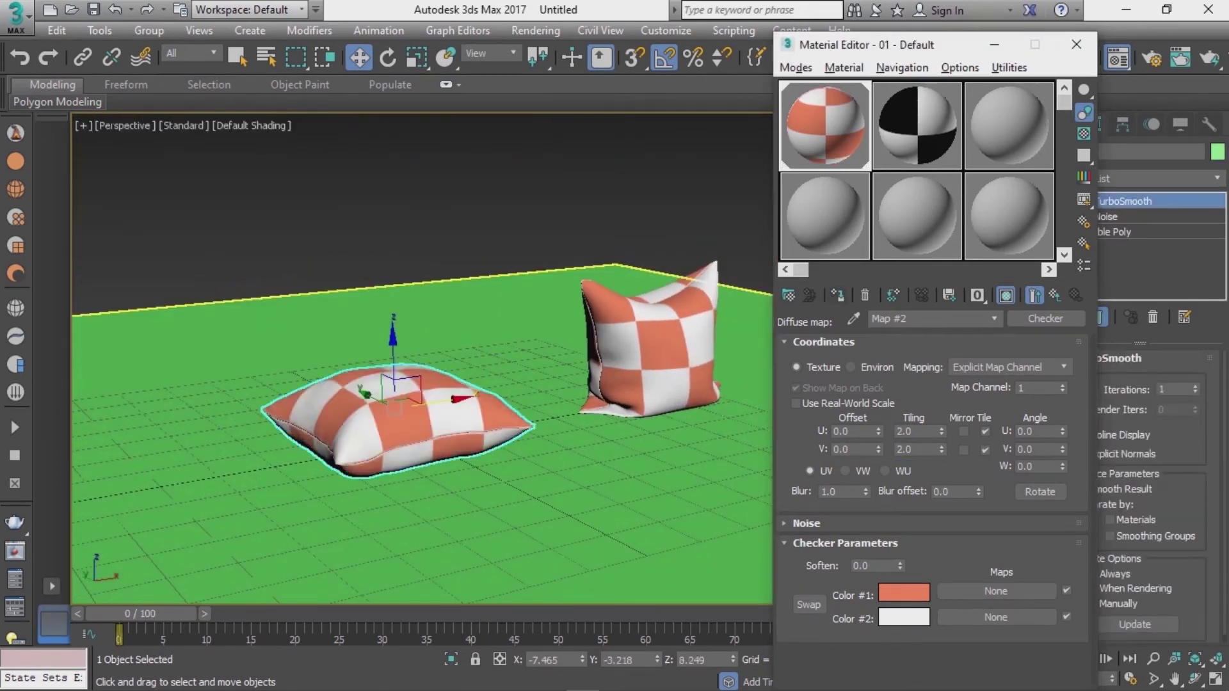
pyautogui.keyDown('alt'); pyautogui.moveTo(448, 383); pyautogui.dragTo(422, 409, button='middle'); pyautogui.keyUp('alt')
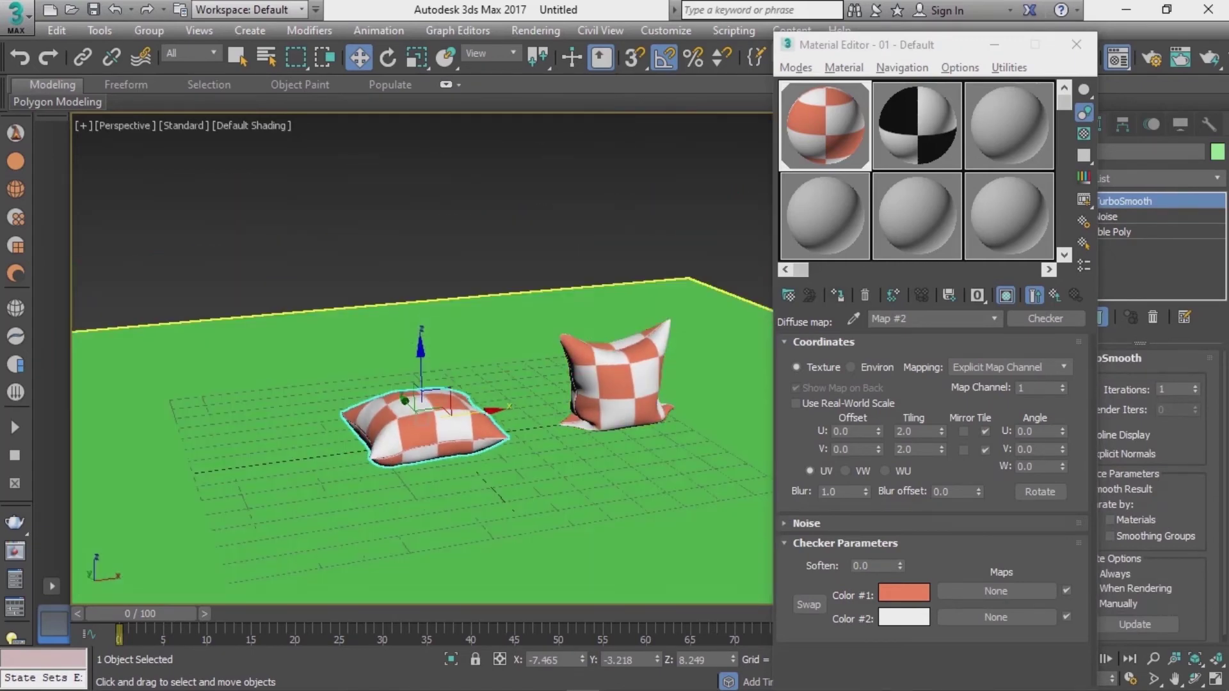
pyautogui.click(916, 125)
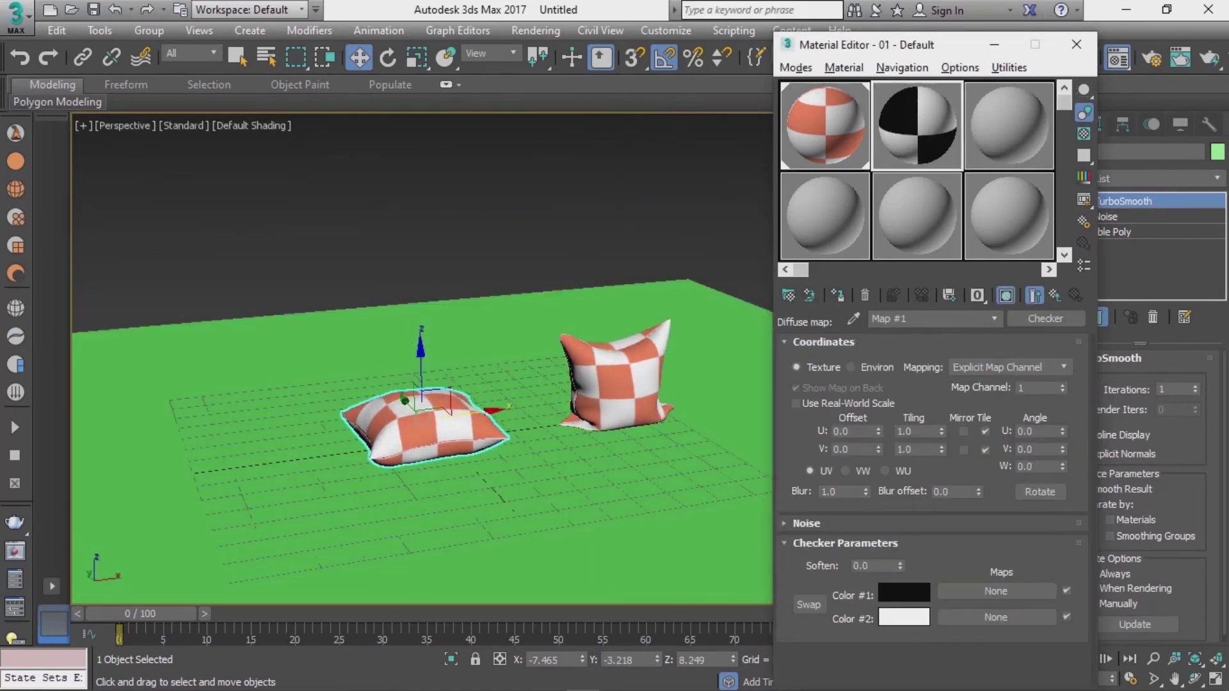
pyautogui.click(1008, 125)
# Change the third material, 03 - Default, to a VRayMtl.
pyautogui.click(1045, 318)
pyautogui.scroll(-1, 678, 449)
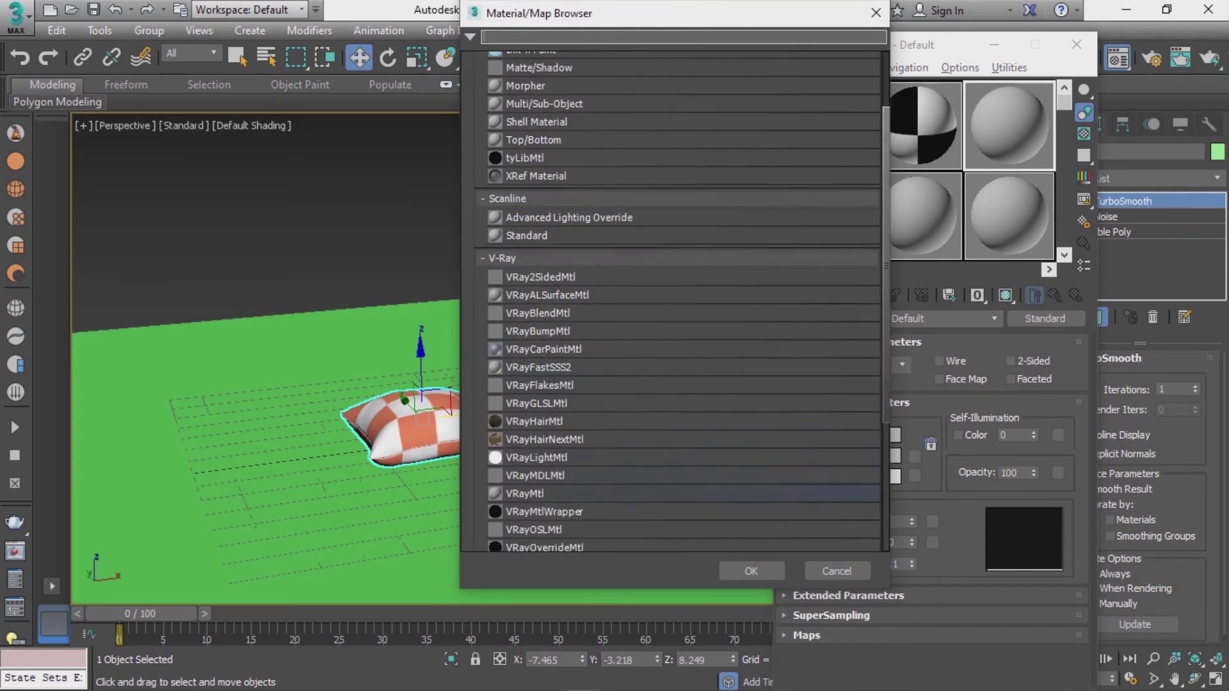
pyautogui.scroll(-1, 678, 450)
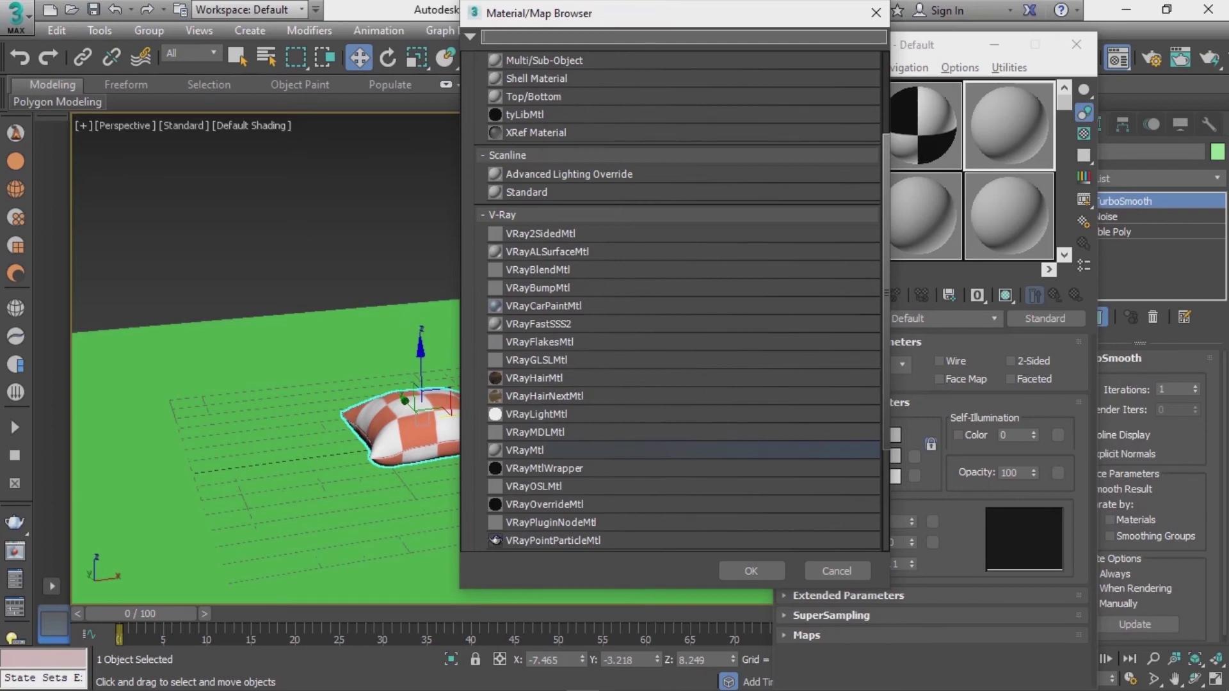
pyautogui.doubleClick(524, 450)
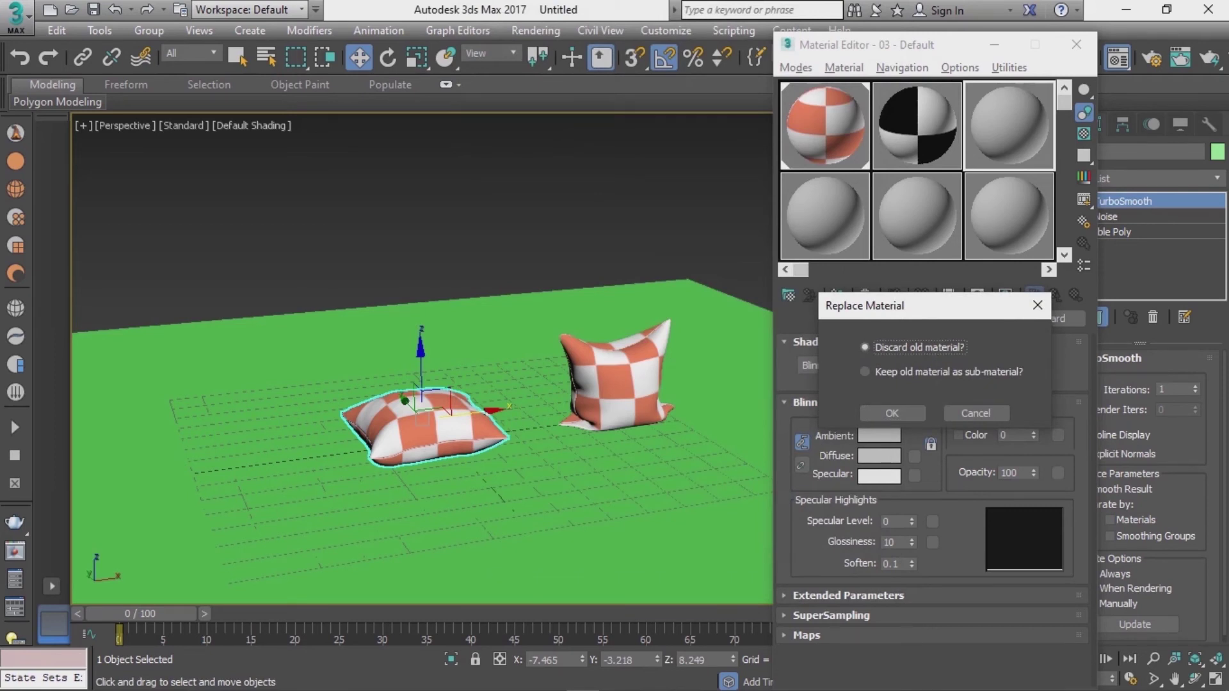
pyautogui.click(892, 412)
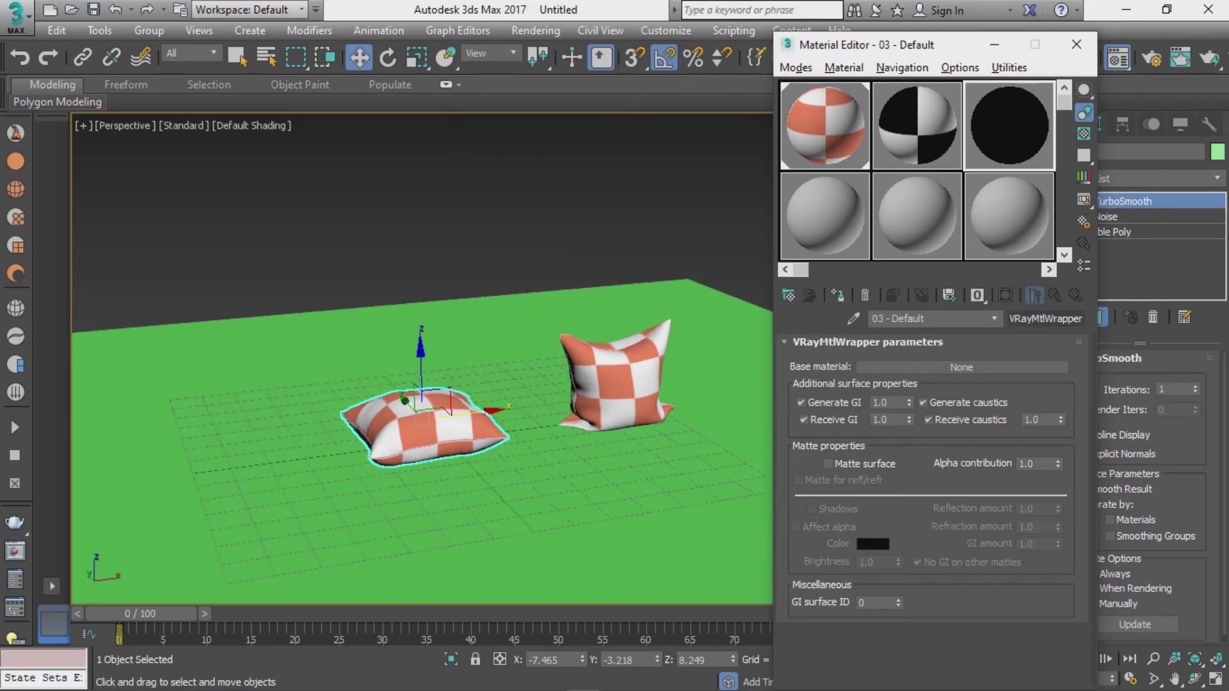
pyautogui.click(1045, 318)
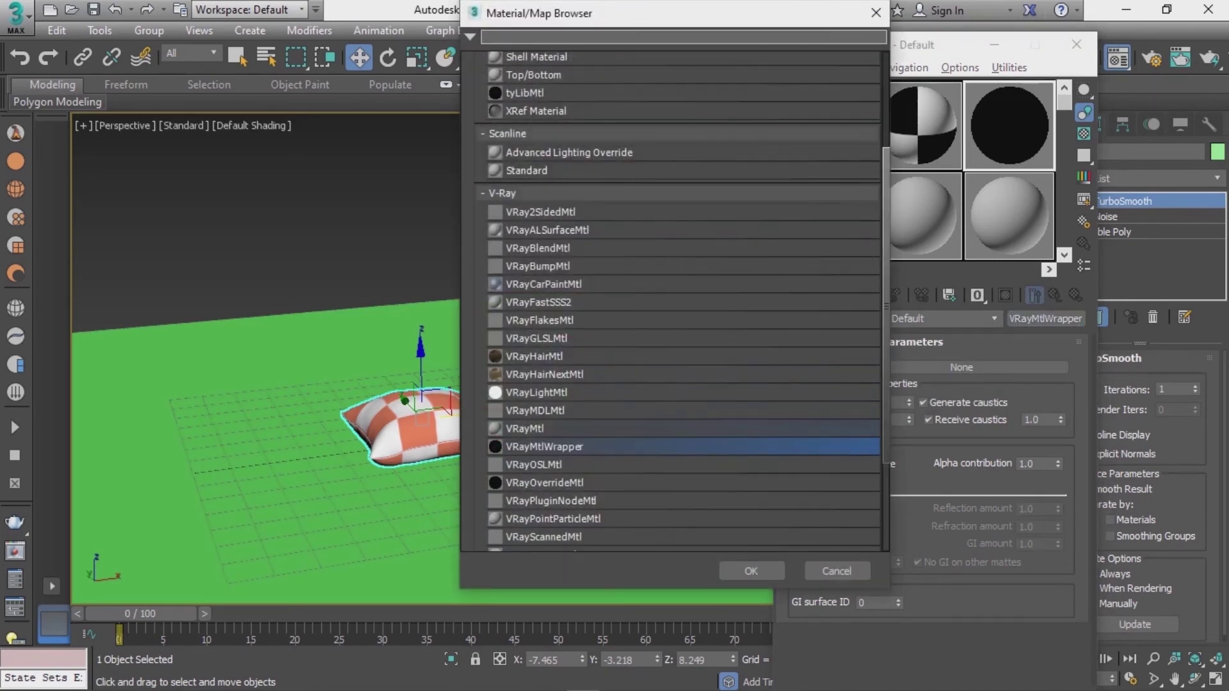
pyautogui.press('Return')
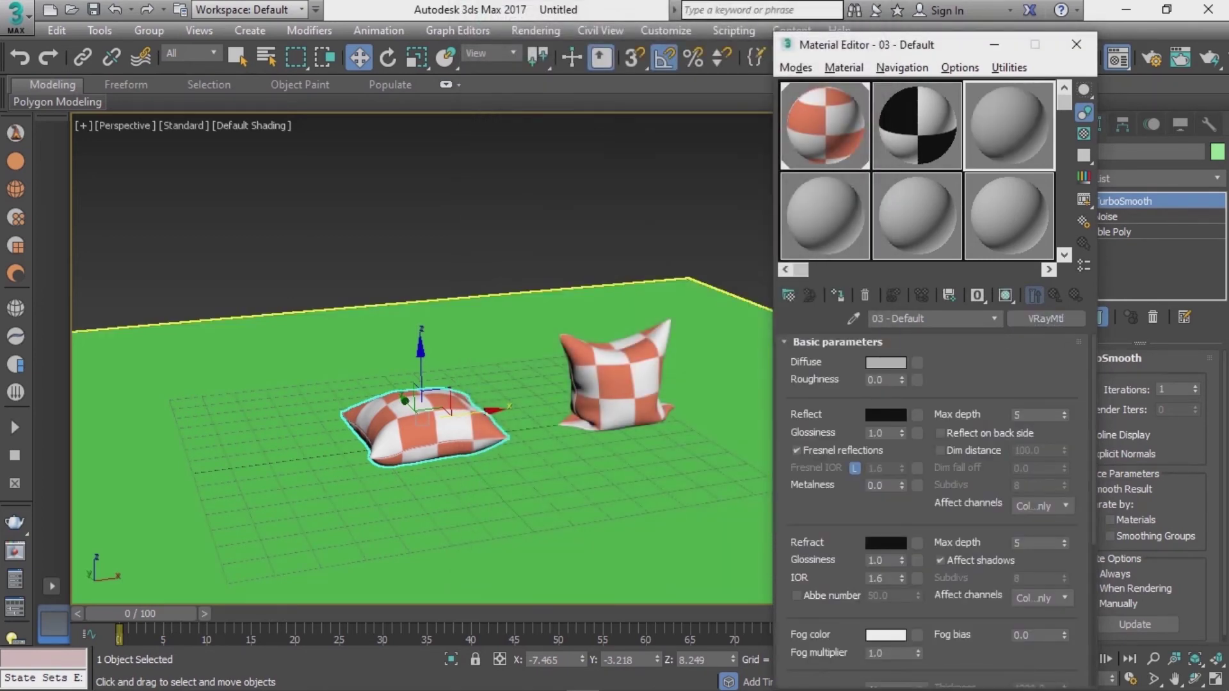
# Give the VRayMtl grey diffuse 65 and reflection 39, and assign it to the floor plane.
pyautogui.click(885, 362)
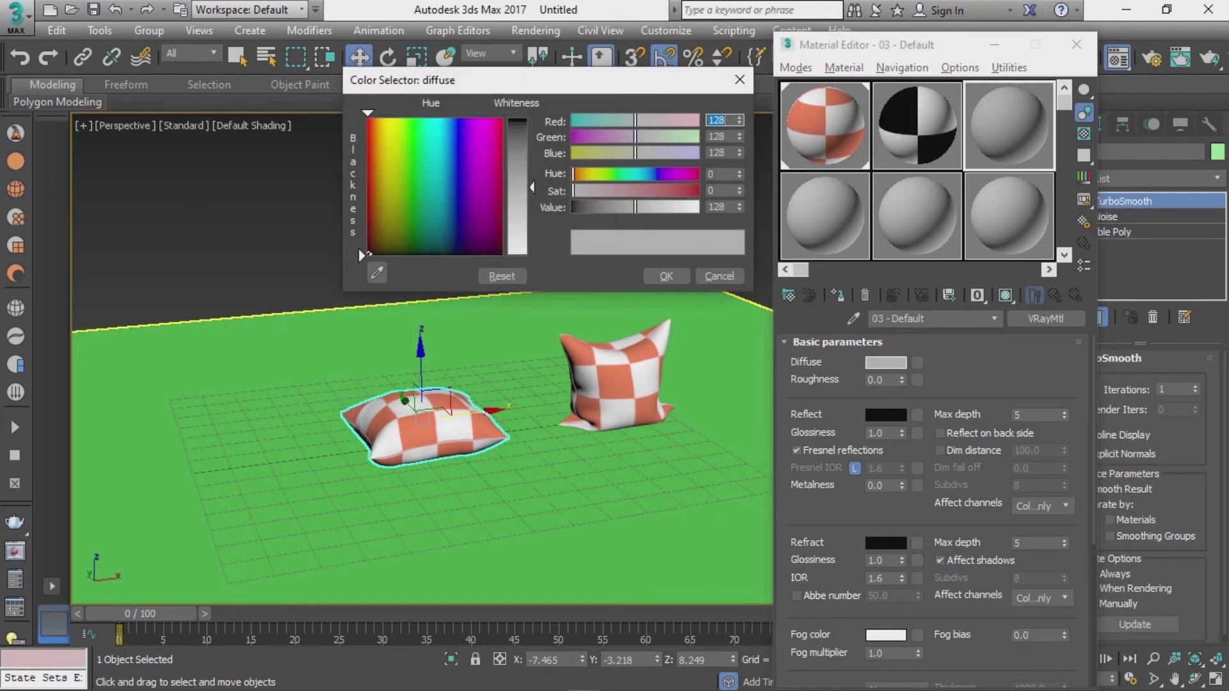
pyautogui.moveTo(532, 188); pyautogui.dragTo(531, 154)
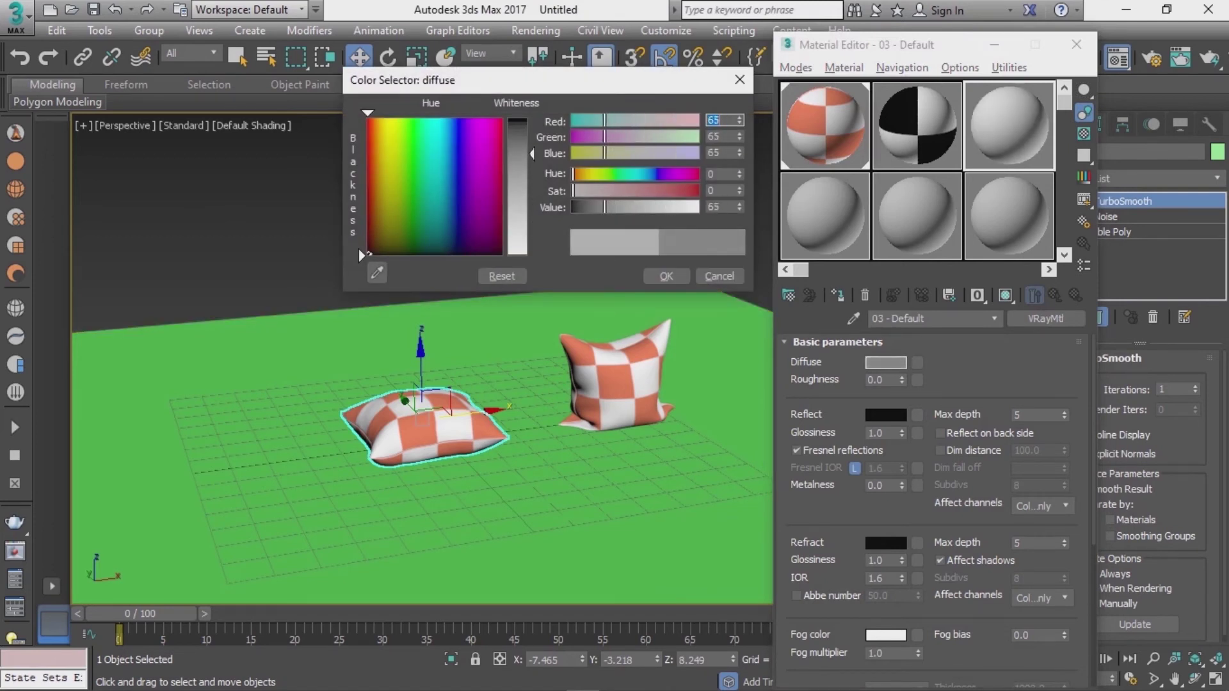
pyautogui.click(667, 276)
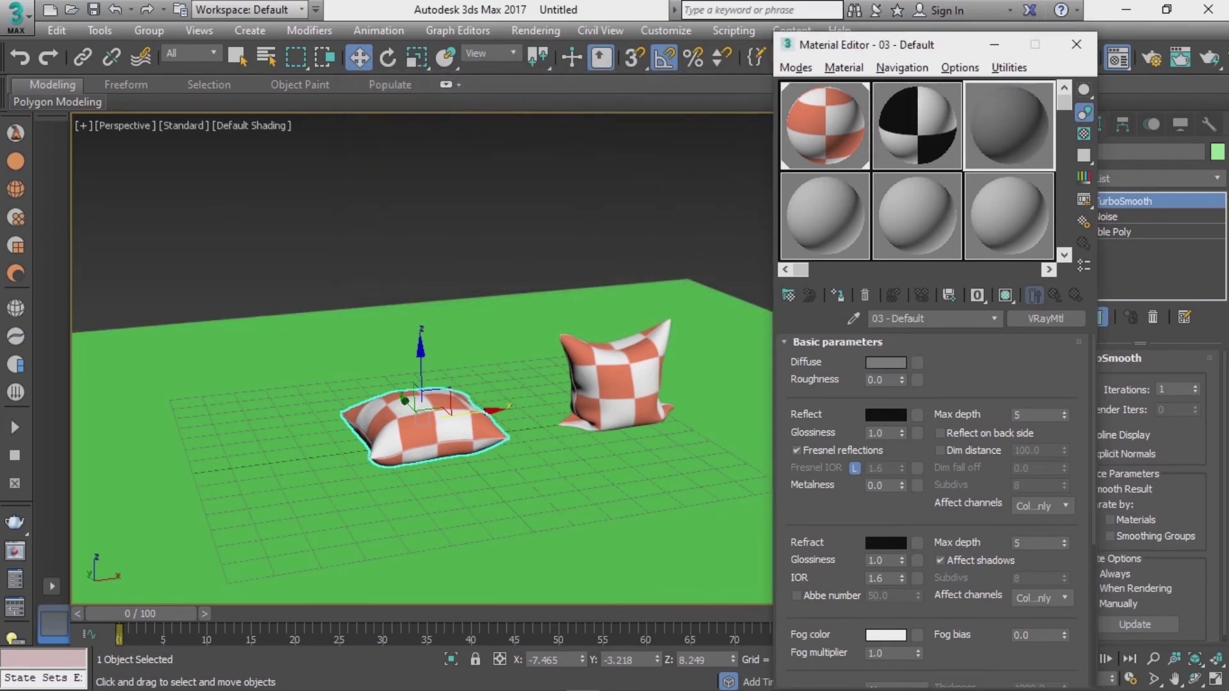
pyautogui.click(886, 414)
pyautogui.moveTo(531, 119); pyautogui.dragTo(532, 138)
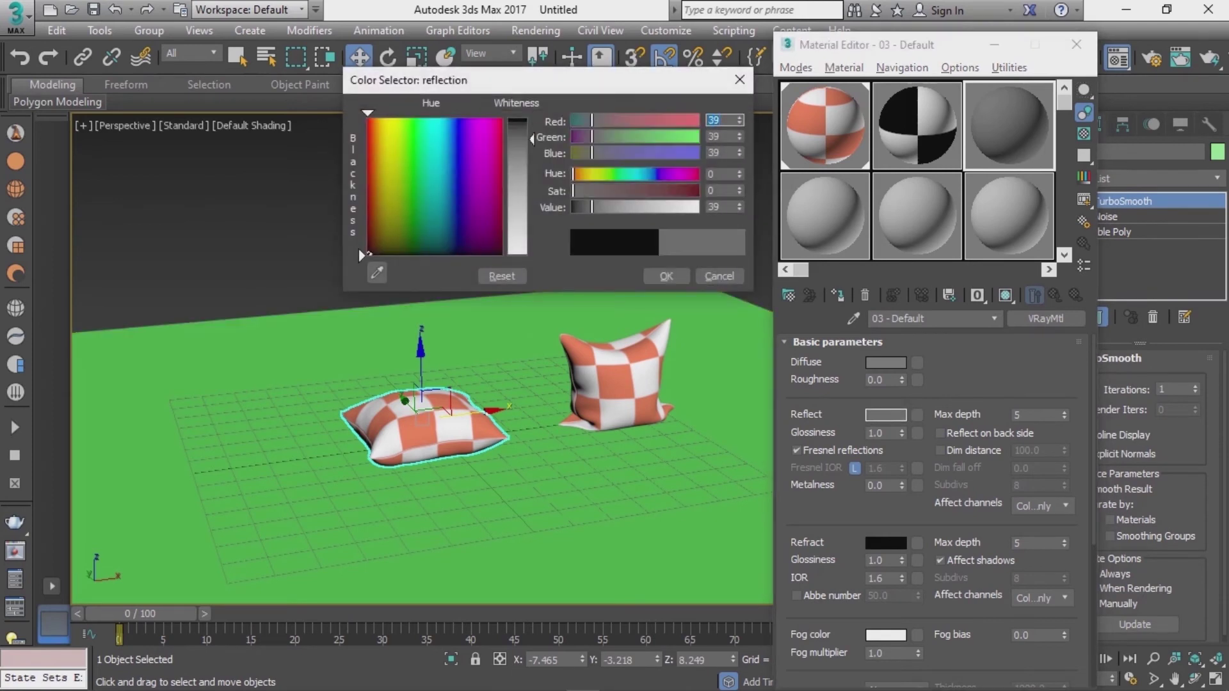
pyautogui.press('Return')
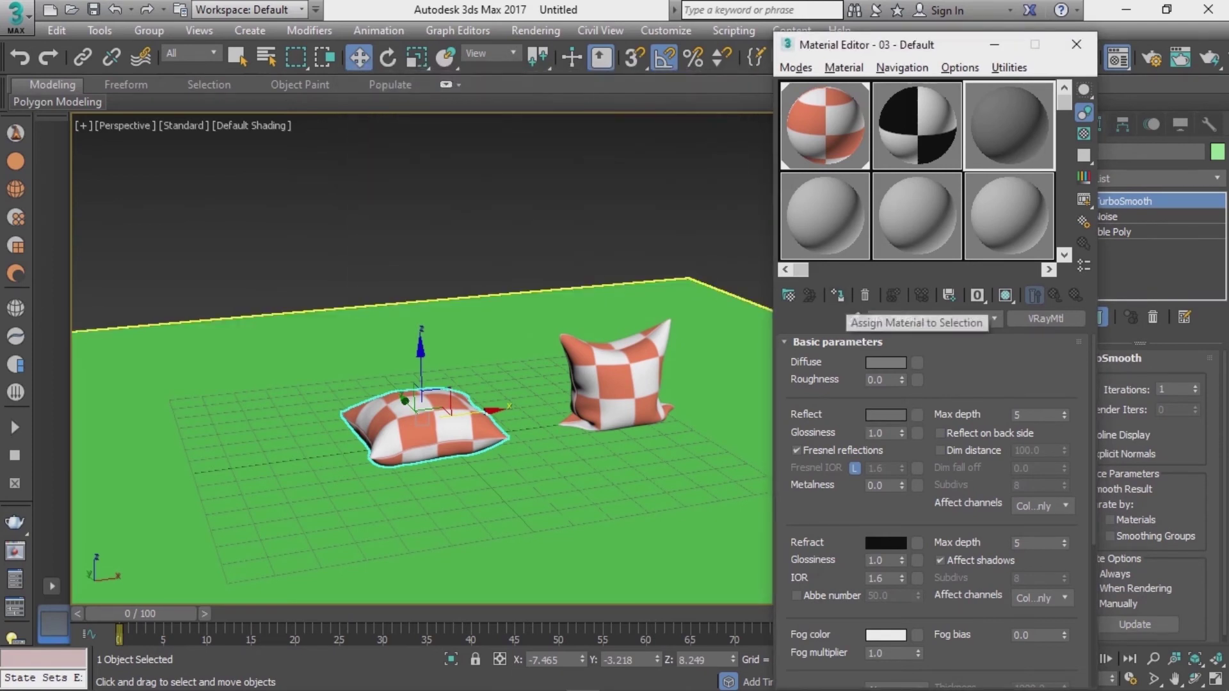
pyautogui.click(640, 308)
pyautogui.click(836, 294)
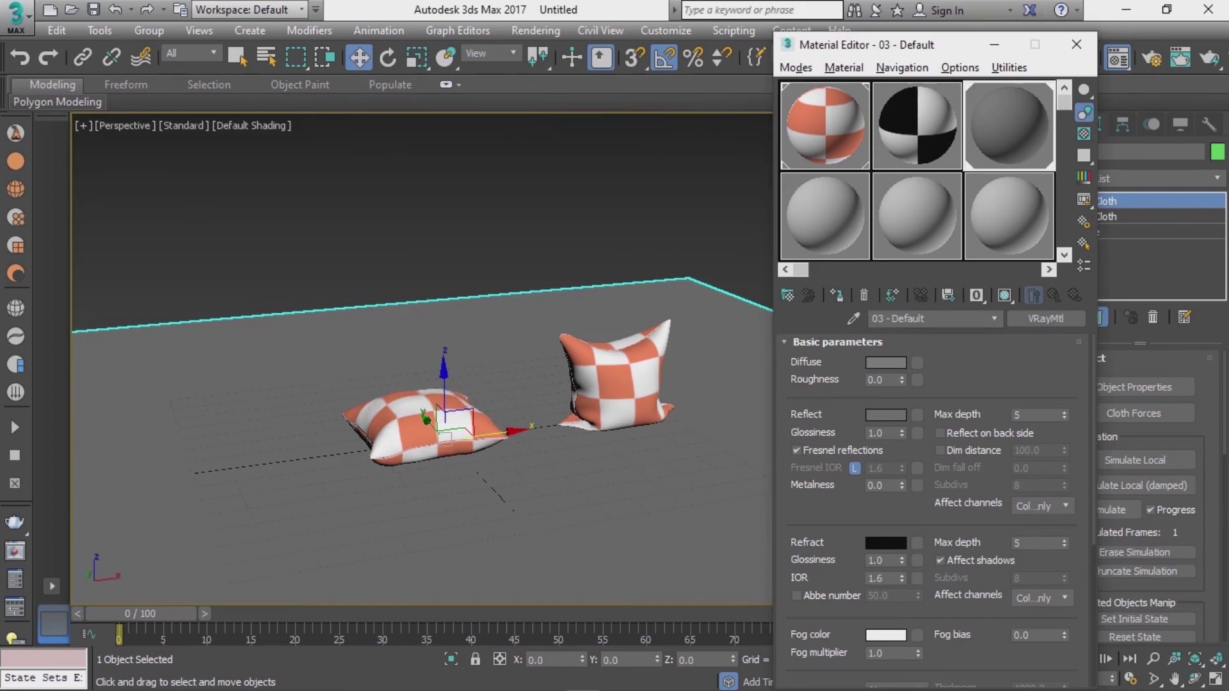
pyautogui.click(1076, 44)
# Scale the floor plane up to about 3.3 times its size.
pyautogui.scroll(-5, 563, 381)
pyautogui.press('r')
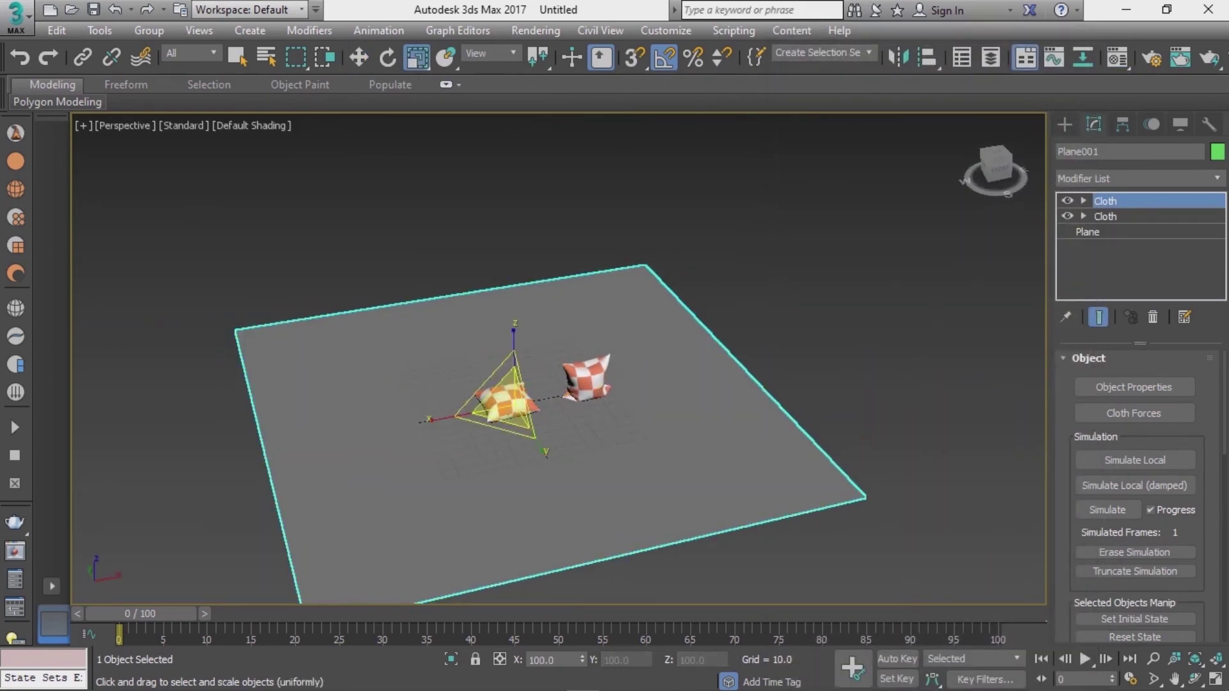
pyautogui.moveTo(509, 400); pyautogui.dragTo(509, 268)
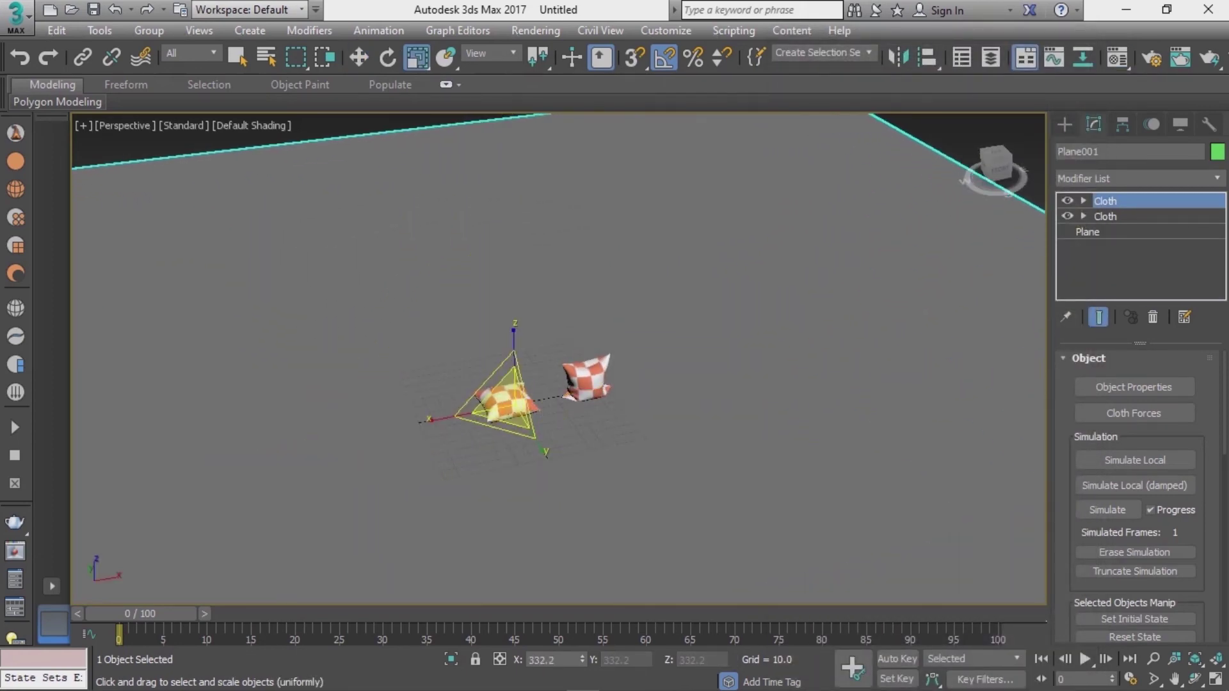
pyautogui.hotkey('ctrl', 'd')
pyautogui.scroll(-5, 557, 358)
pyautogui.scroll(8, 557, 358)
pyautogui.moveTo(556, 358)
pyautogui.keyDown('alt'); pyautogui.mouseDown(button='middle')
pyautogui.moveTo(557, 320)
pyautogui.moveTo(556, 368)
pyautogui.mouseUp(button='middle'); pyautogui.keyUp('alt')
# Draw a VRayLight plane light over the pillows in the Top view and centre it.
pyautogui.click(1064, 124)
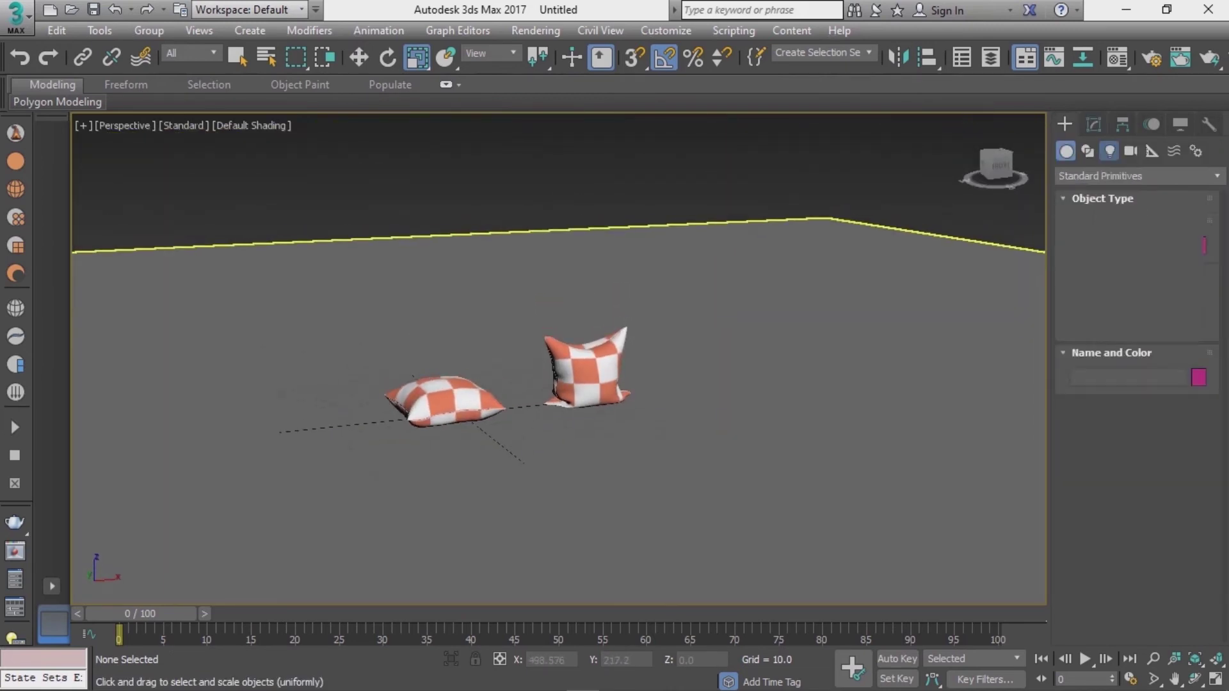
pyautogui.click(1109, 151)
pyautogui.click(1136, 175)
pyautogui.click(1072, 227)
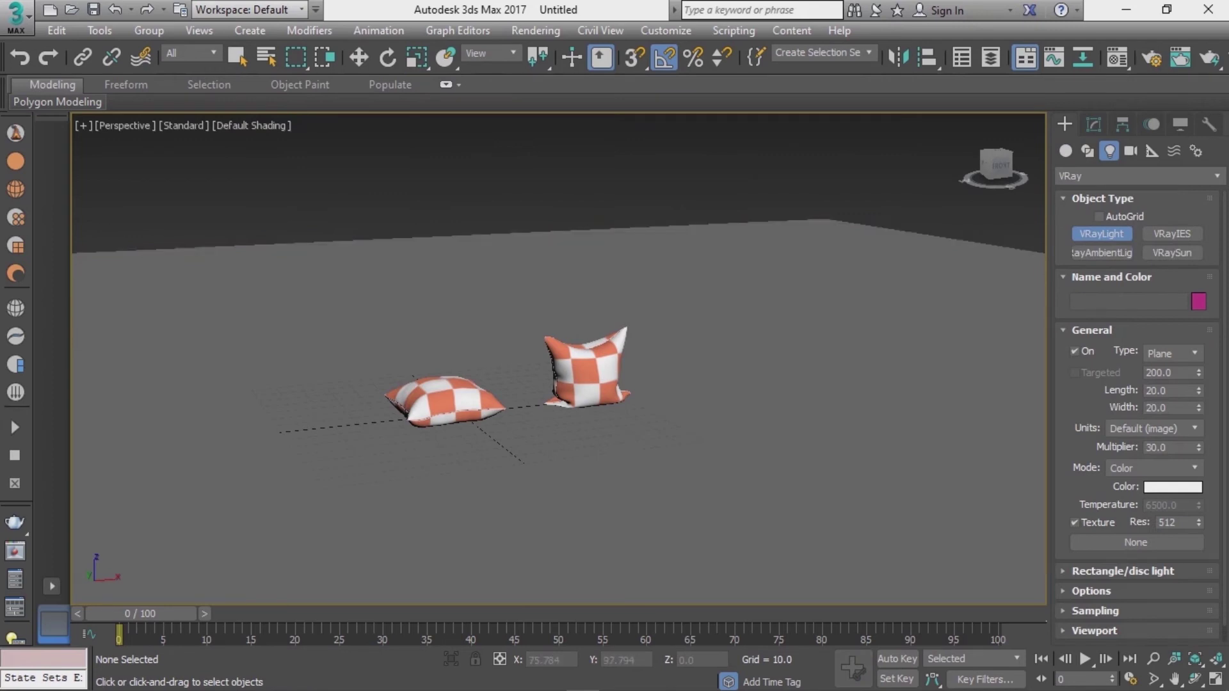
pyautogui.press('t')
pyautogui.scroll(-3, 353, 245)
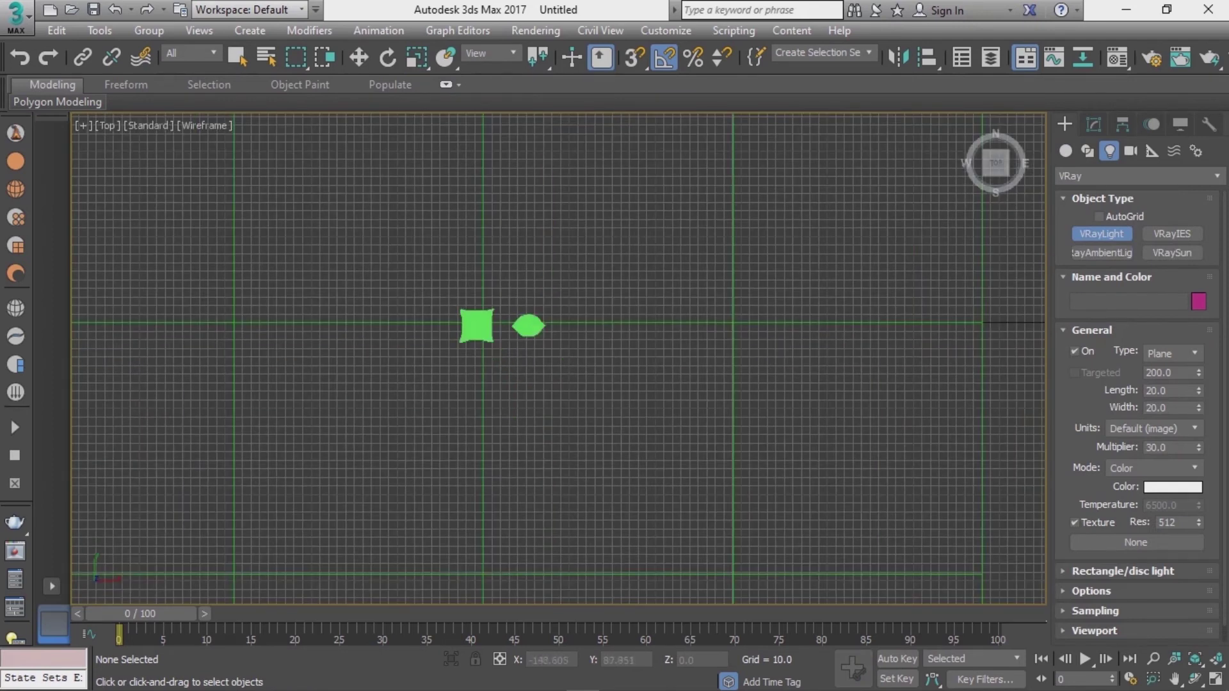
pyautogui.moveTo(353, 245)
pyautogui.mouseDown()
pyautogui.moveTo(657, 414)
pyautogui.moveTo(653, 465)
pyautogui.mouseUp()
pyautogui.press('r')
pyautogui.press('w')
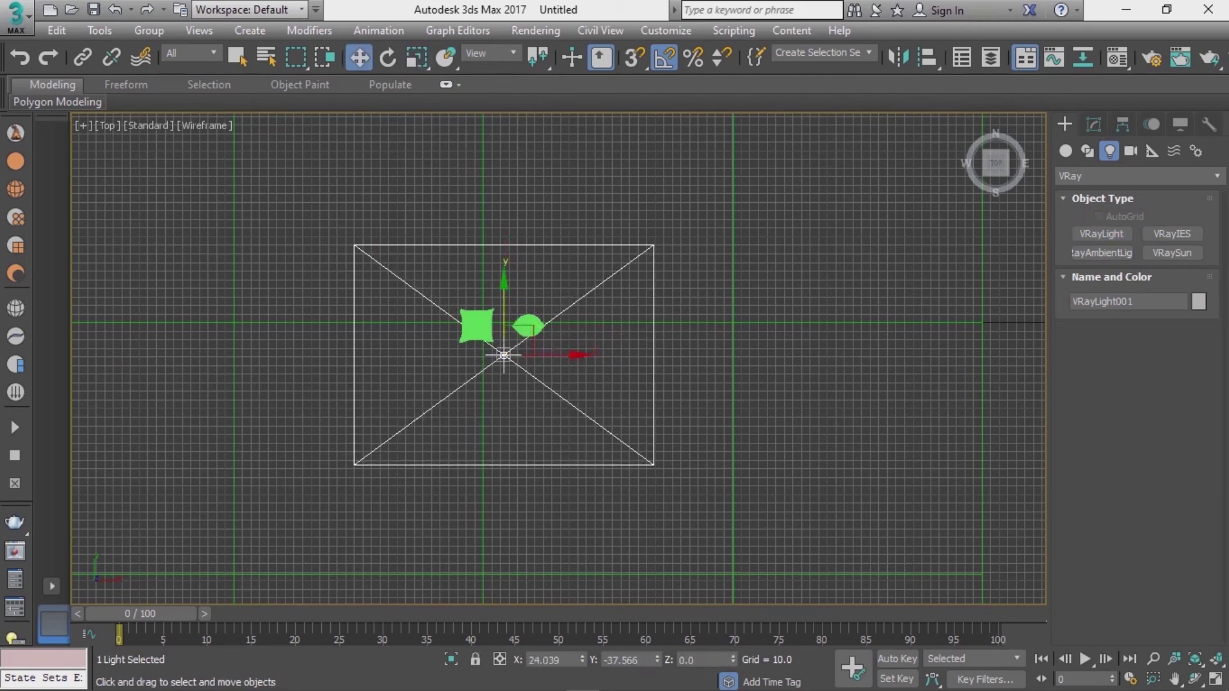
pyautogui.moveTo(504, 356); pyautogui.dragTo(504, 334)
# Raise the plane light high above the pillows and tilt it toward them.
pyautogui.press('p')
pyautogui.scroll(-2, 556, 358)
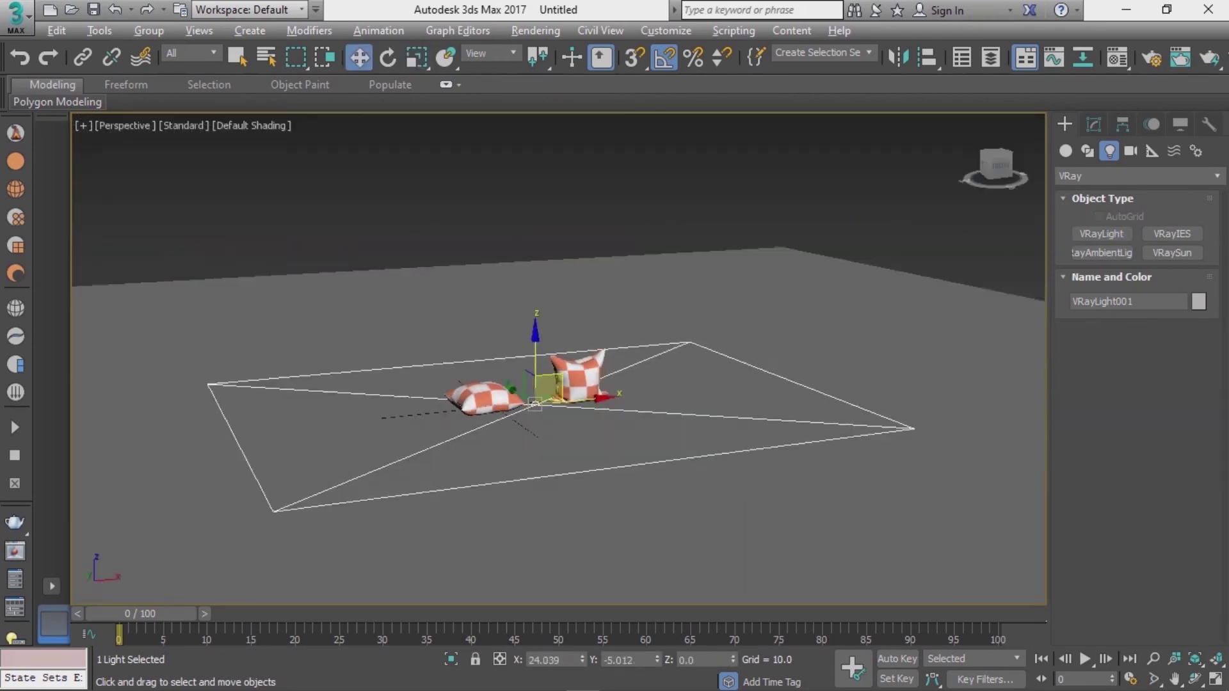
pyautogui.moveTo(535, 384)
pyautogui.mouseDown()
pyautogui.moveTo(535, 179)
pyautogui.moveTo(462, 171)
pyautogui.mouseUp()
pyautogui.press('e')
pyautogui.rightClick(462, 171)
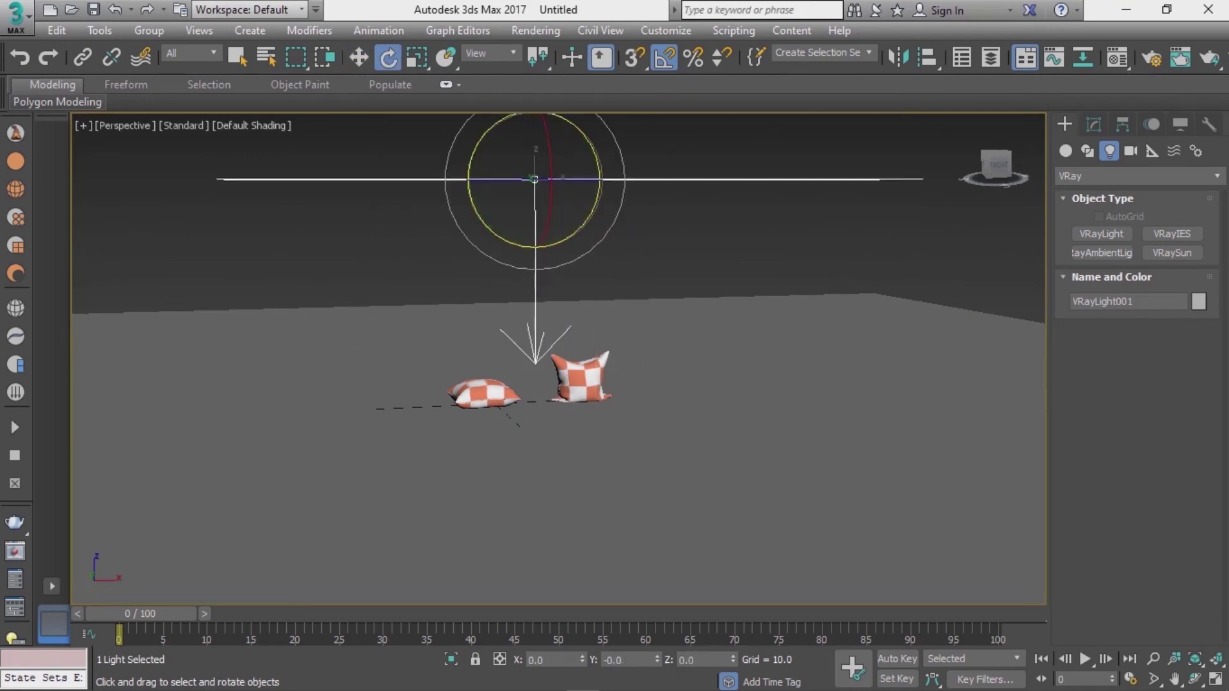
pyautogui.press('a')
pyautogui.moveTo(549, 192); pyautogui.dragTo(550, 150)
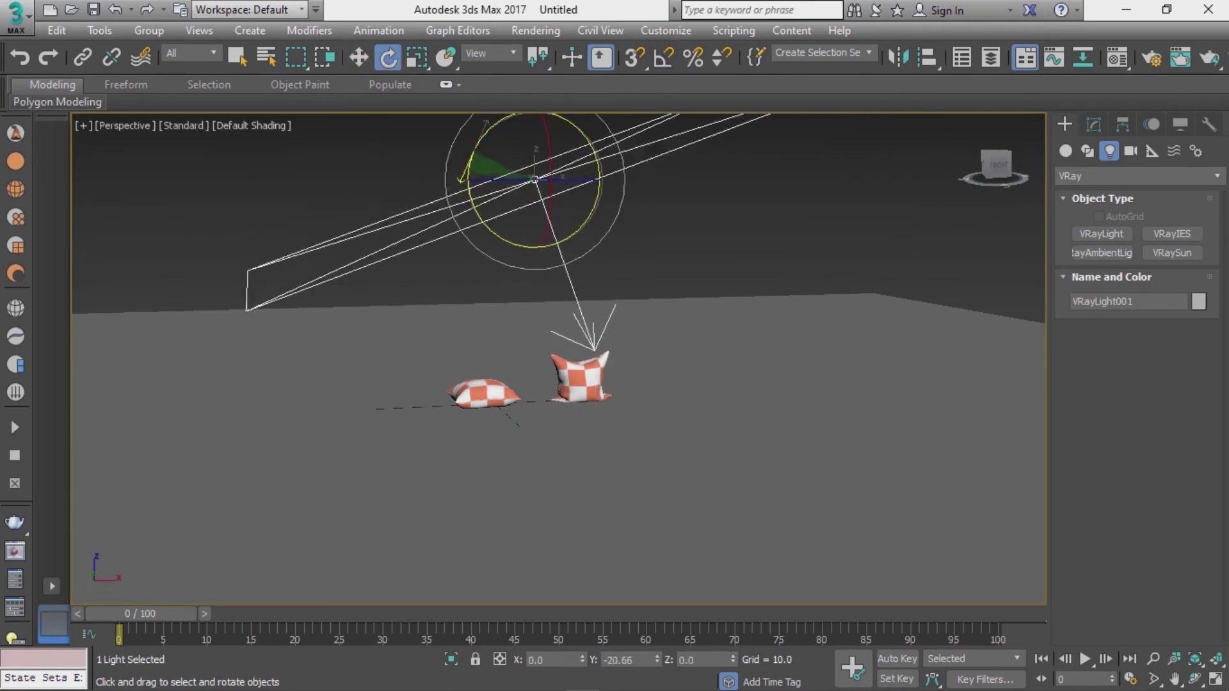
# Shift the light up and to the left, then render the perspective view.
pyautogui.press('w')
pyautogui.keyDown('alt'); pyautogui.moveTo(551, 150); pyautogui.dragTo(510, 195, button='middle'); pyautogui.keyUp('alt')
pyautogui.scroll(-5, 510, 195)
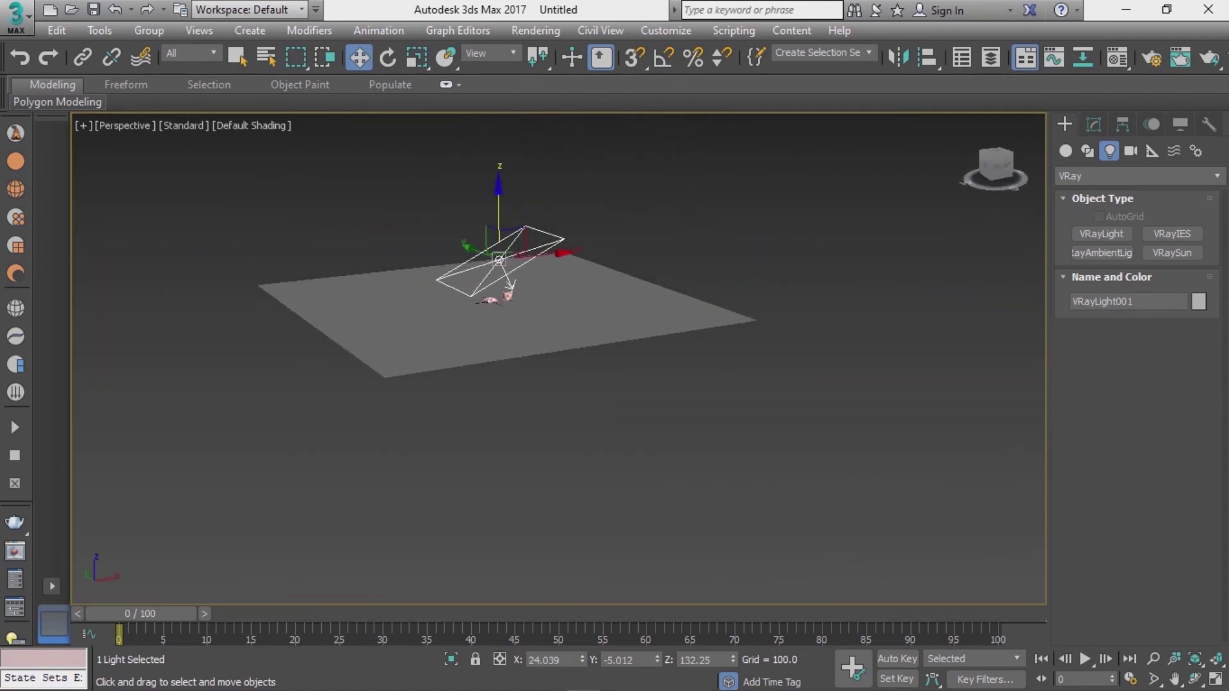
pyautogui.moveTo(494, 217)
pyautogui.mouseDown()
pyautogui.moveTo(494, 173)
pyautogui.moveTo(397, 192)
pyautogui.mouseUp()
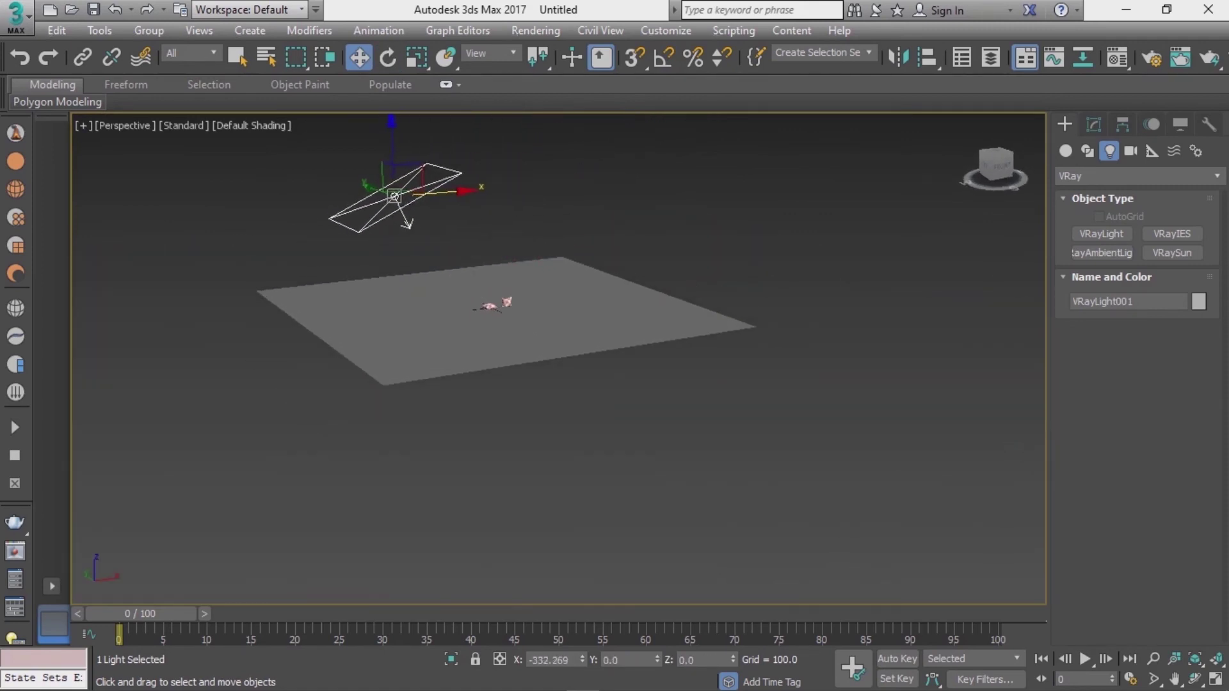
pyautogui.scroll(3, 397, 192)
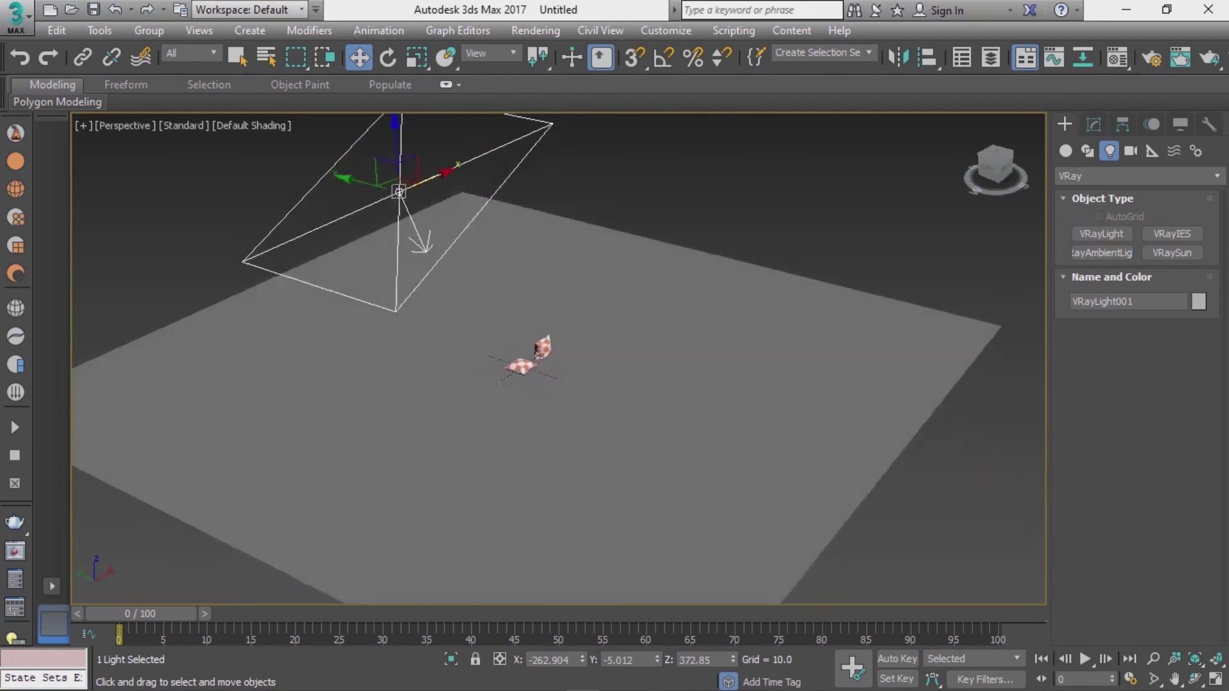
pyautogui.moveTo(395, 187)
pyautogui.keyDown('alt'); pyautogui.mouseDown(button='middle')
pyautogui.moveTo(595, 407)
pyautogui.moveTo(596, 448)
pyautogui.moveTo(595, 397)
pyautogui.mouseUp(button='middle'); pyautogui.keyUp('alt')
pyautogui.scroll(5, 595, 407)
pyautogui.scroll(5, 595, 448)
pyautogui.scroll(-2, 596, 448)
pyautogui.scroll(2, 595, 397)
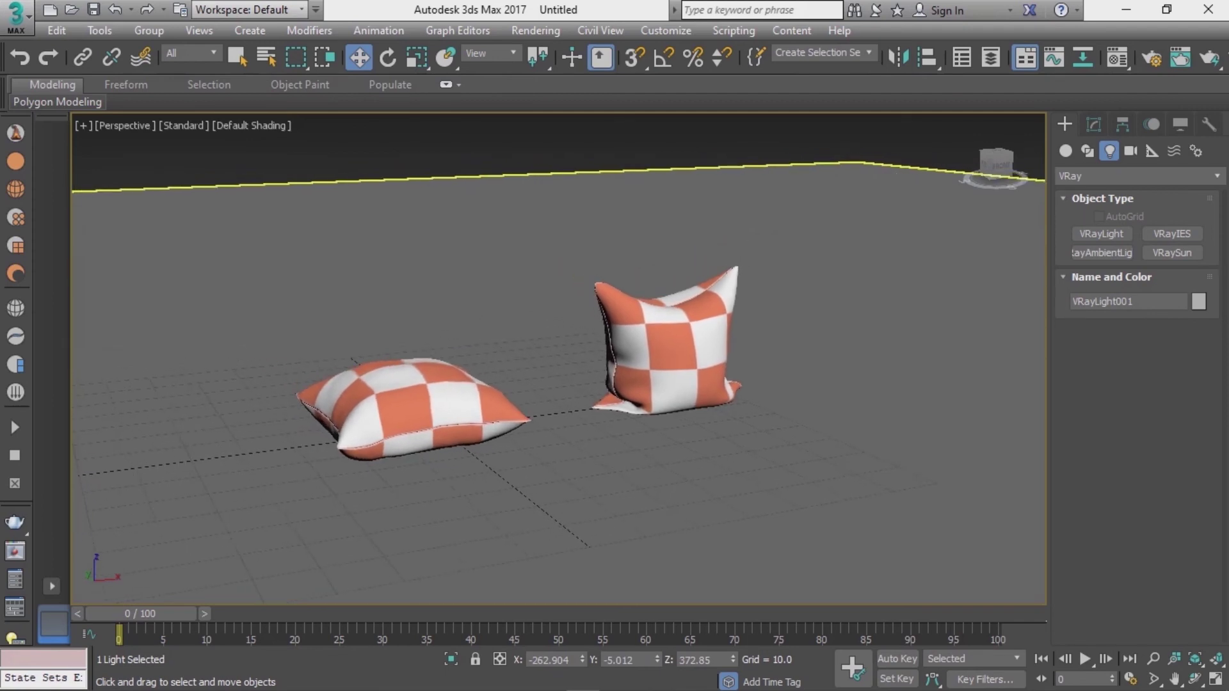
pyautogui.hotkey('shift', 'q')
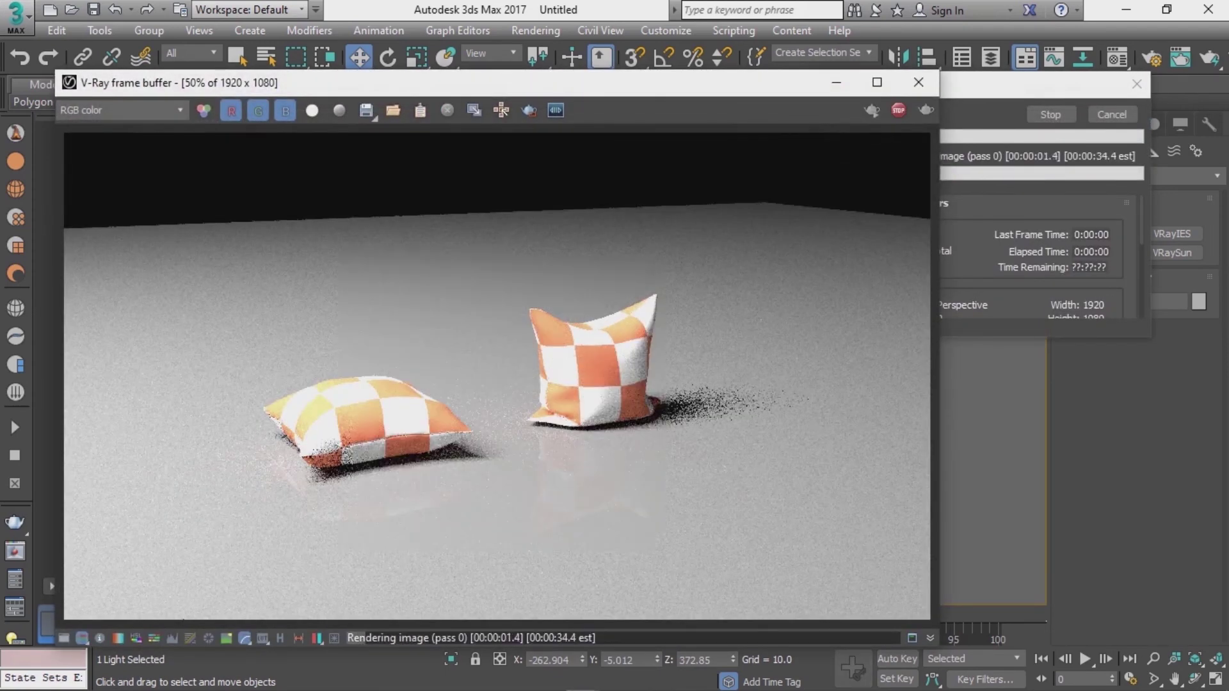
# Close the rendered image and orbit to bring the camera and plane light into view.
pyautogui.click(918, 82)
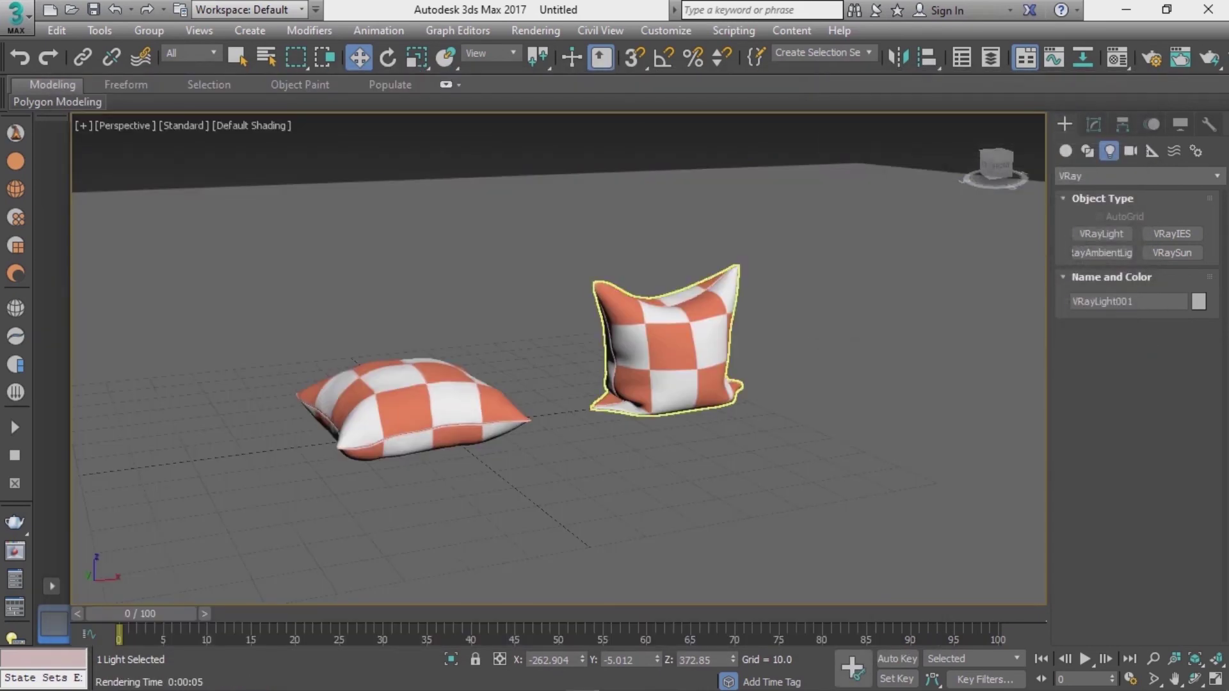
pyautogui.keyDown('alt'); pyautogui.moveTo(557, 358); pyautogui.dragTo(557, 320, button='middle'); pyautogui.keyUp('alt')
pyautogui.scroll(3, 557, 359)
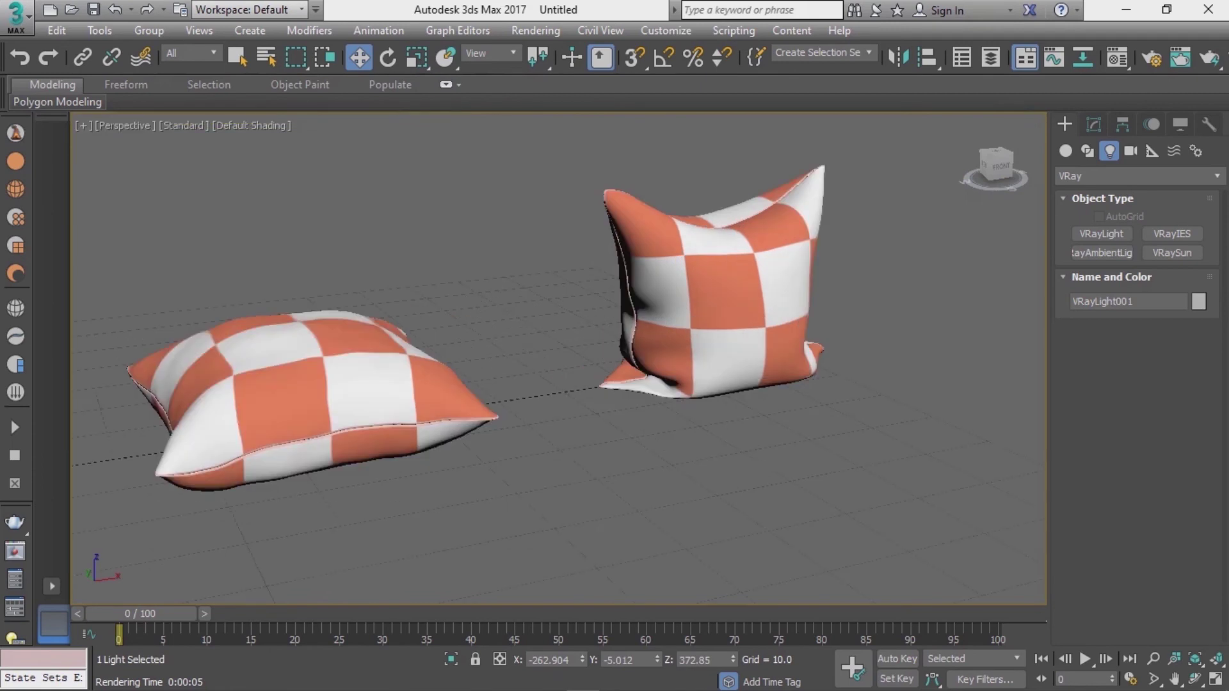
pyautogui.keyDown('alt'); pyautogui.moveTo(650, 313); pyautogui.dragTo(685, 304, button='middle'); pyautogui.keyUp('alt')
pyautogui.click(560, 297)
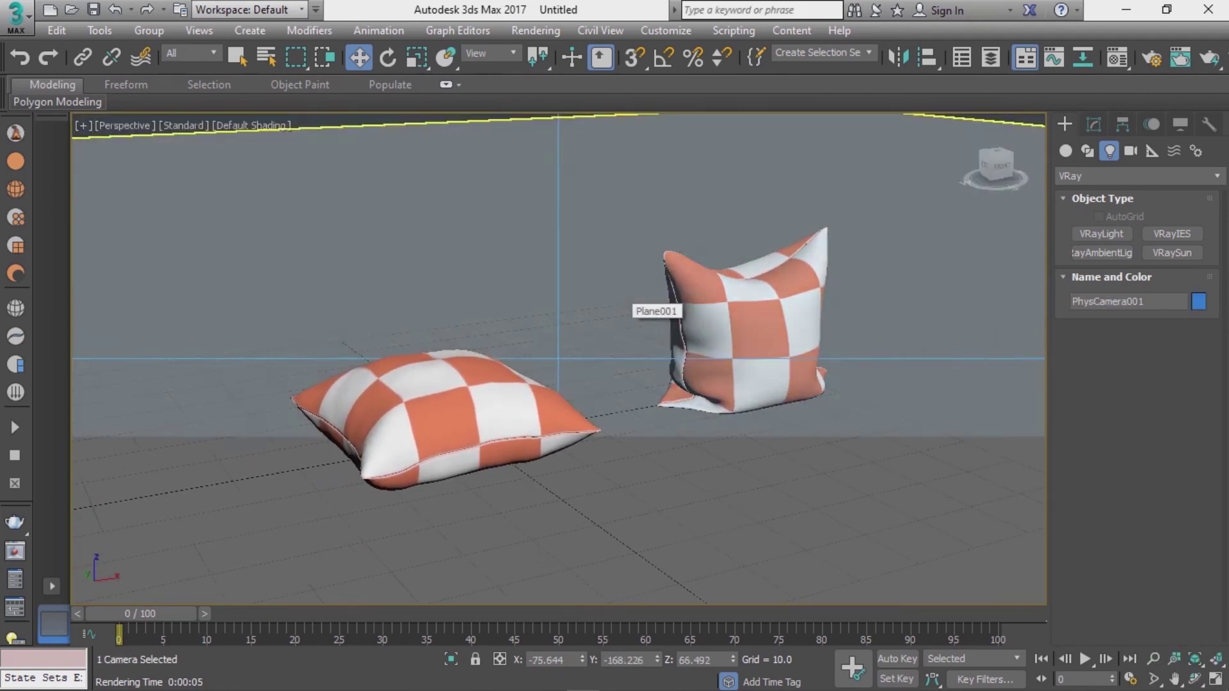
pyautogui.scroll(-5, 560, 297)
pyautogui.keyDown('alt'); pyautogui.moveTo(730, 422); pyautogui.dragTo(691, 403, button='middle'); pyautogui.keyUp('alt')
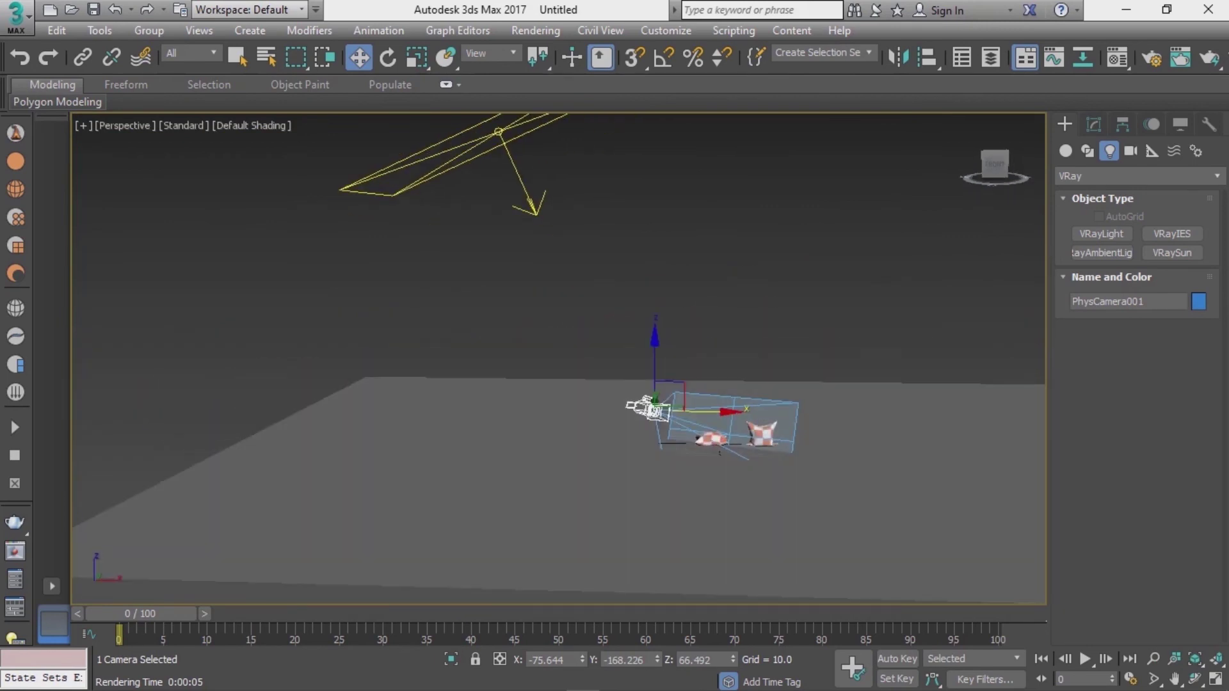
# Set VRayLight001's multiplier to 5 and render through the PhysCamera001 view.
pyautogui.click(499, 132)
pyautogui.click(1093, 124)
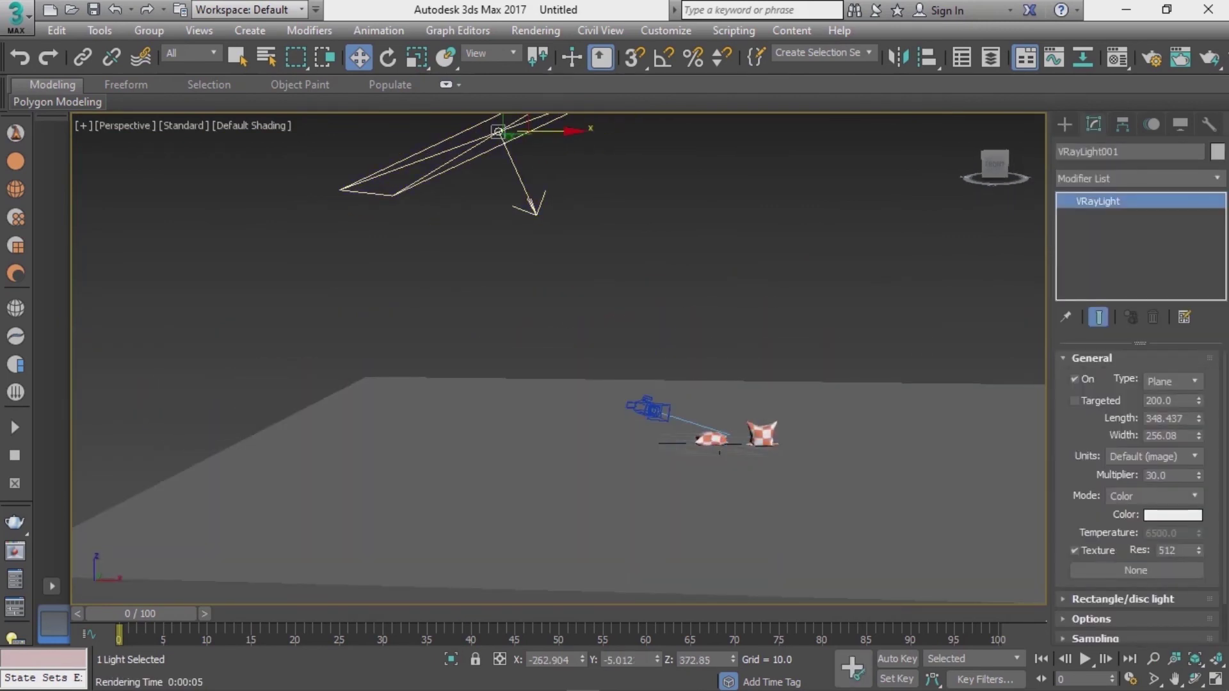
pyautogui.doubleClick(1157, 475)
pyautogui.press('Return')
pyautogui.hotkey('ctrl', 'd')
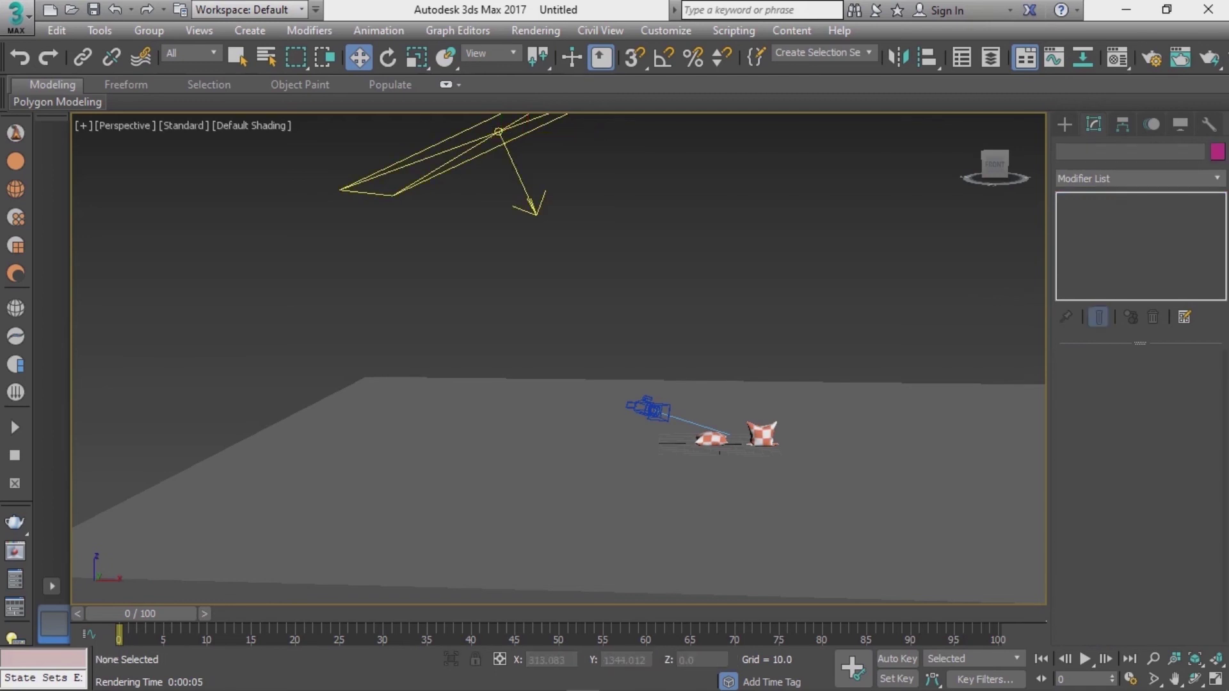
pyautogui.press('c')
pyautogui.hotkey('shift', 'q')
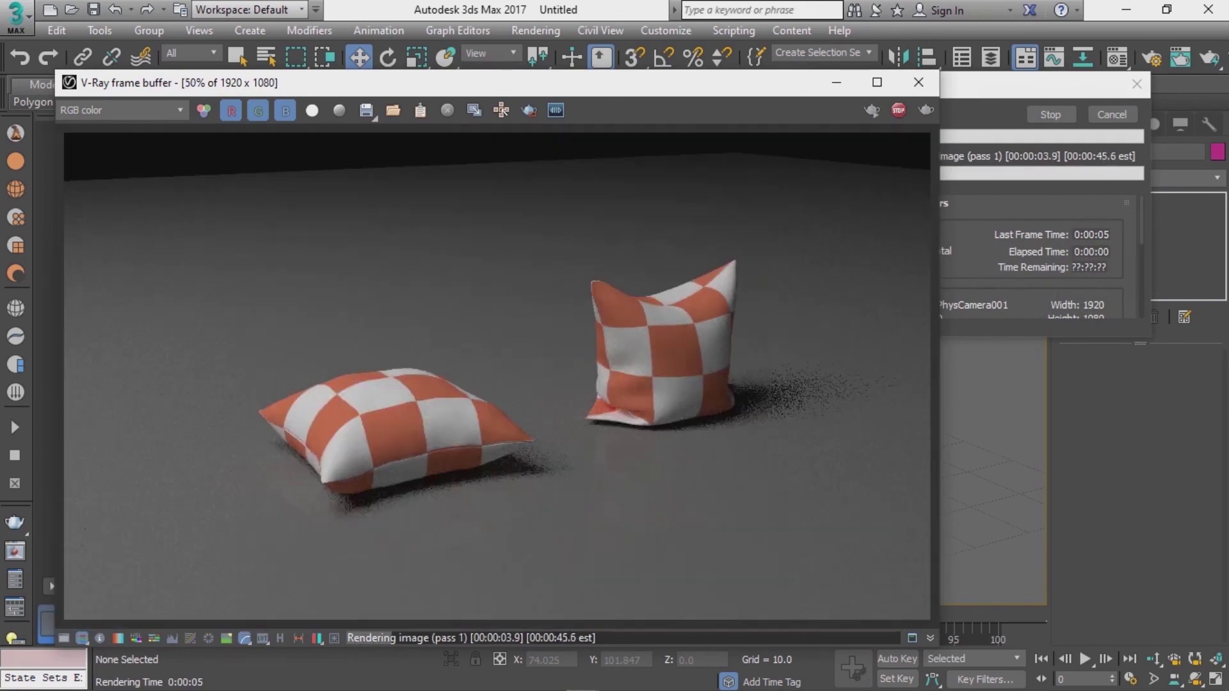
# Select the left pillow and nudge it slightly upward off the floor.
pyautogui.scroll(1, 567, 345)
pyautogui.scroll(1, 492, 371)
pyautogui.scroll(-1, 493, 371)
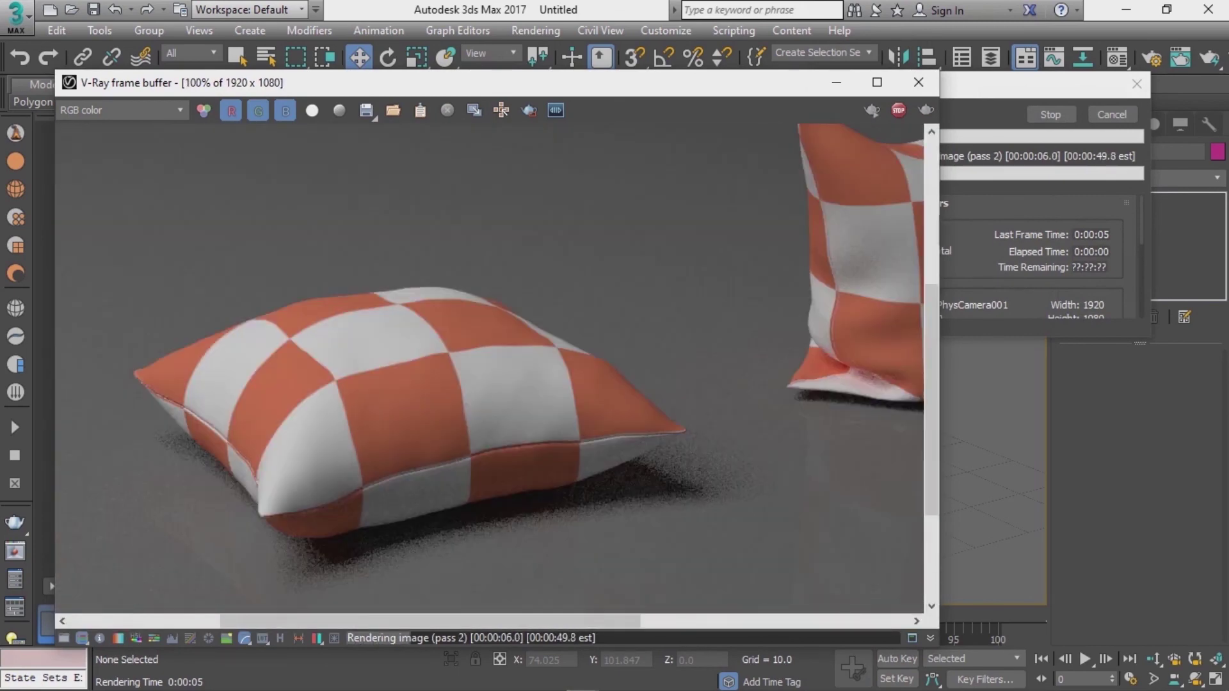
pyautogui.scroll(-1, 492, 371)
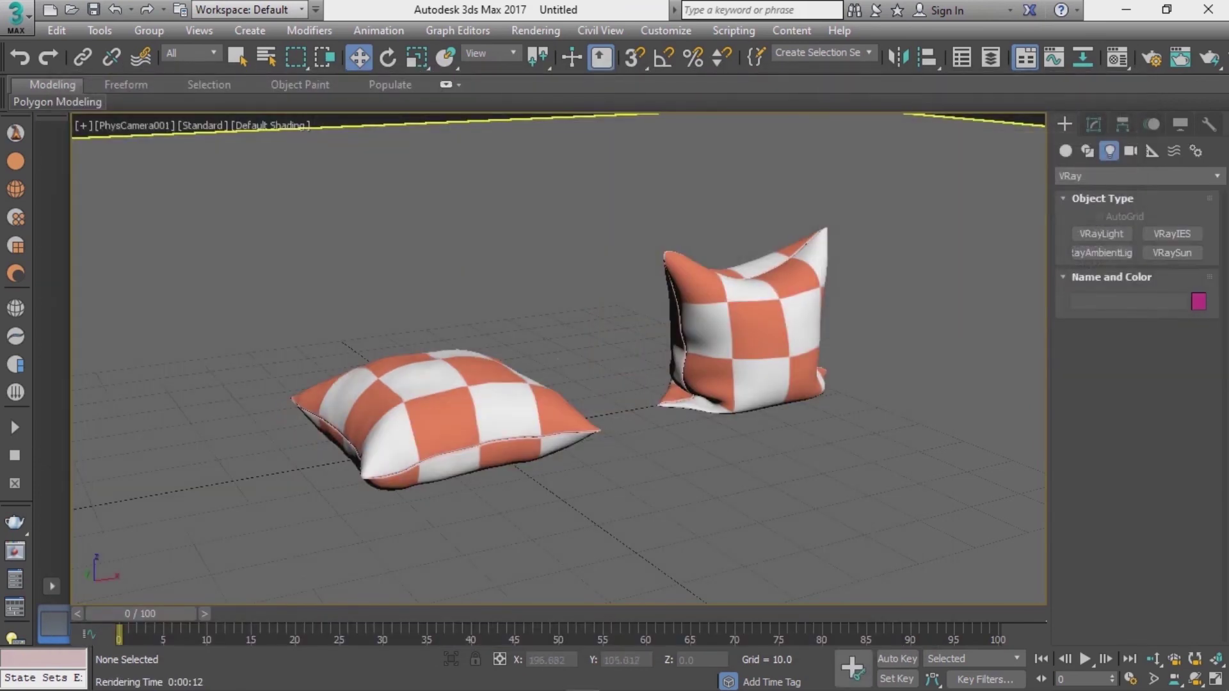
pyautogui.click(477, 425)
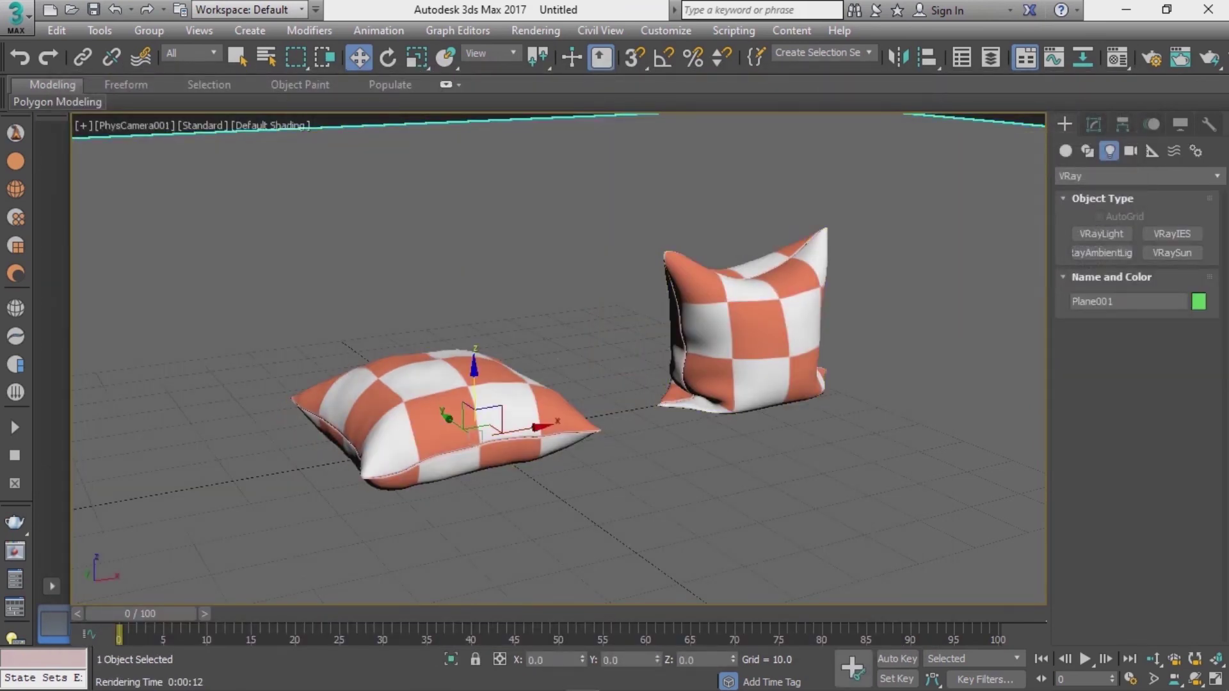
pyautogui.moveTo(474, 391); pyautogui.dragTo(474, 388)
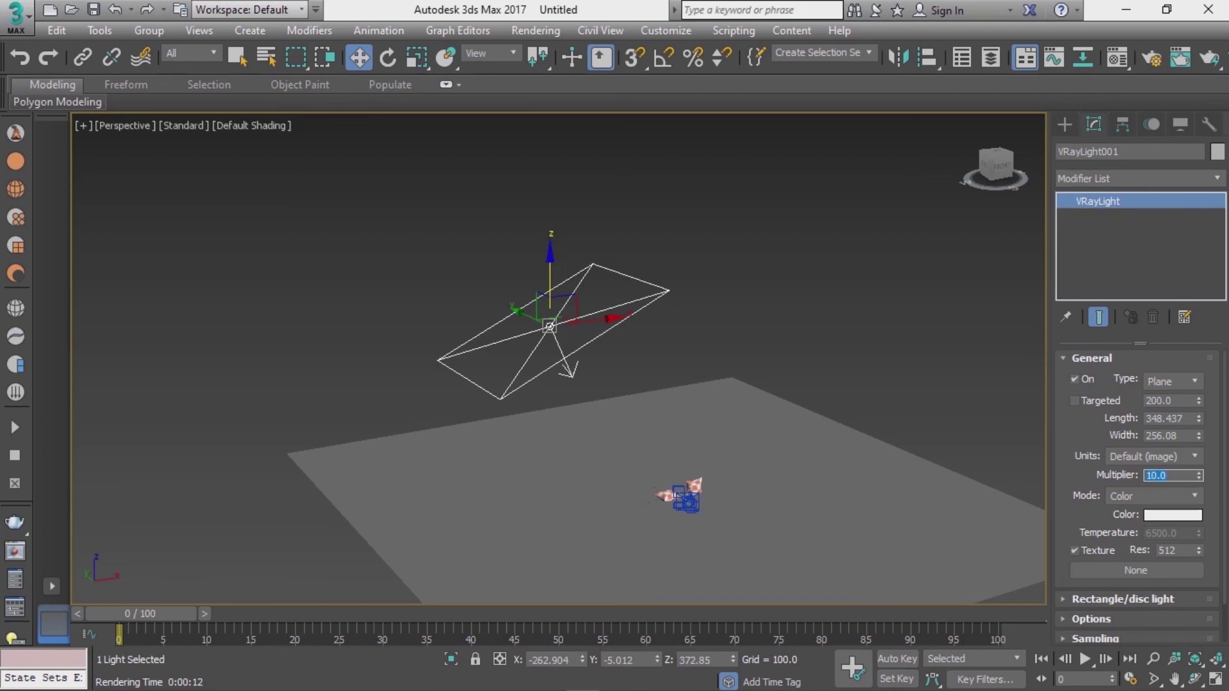
# Render the PhysCamera001 view, then orbit the Perspective view around the pillows.
pyautogui.hotkey('ctrl', 'd')
pyautogui.press('c')
pyautogui.hotkey('shift', 'q')
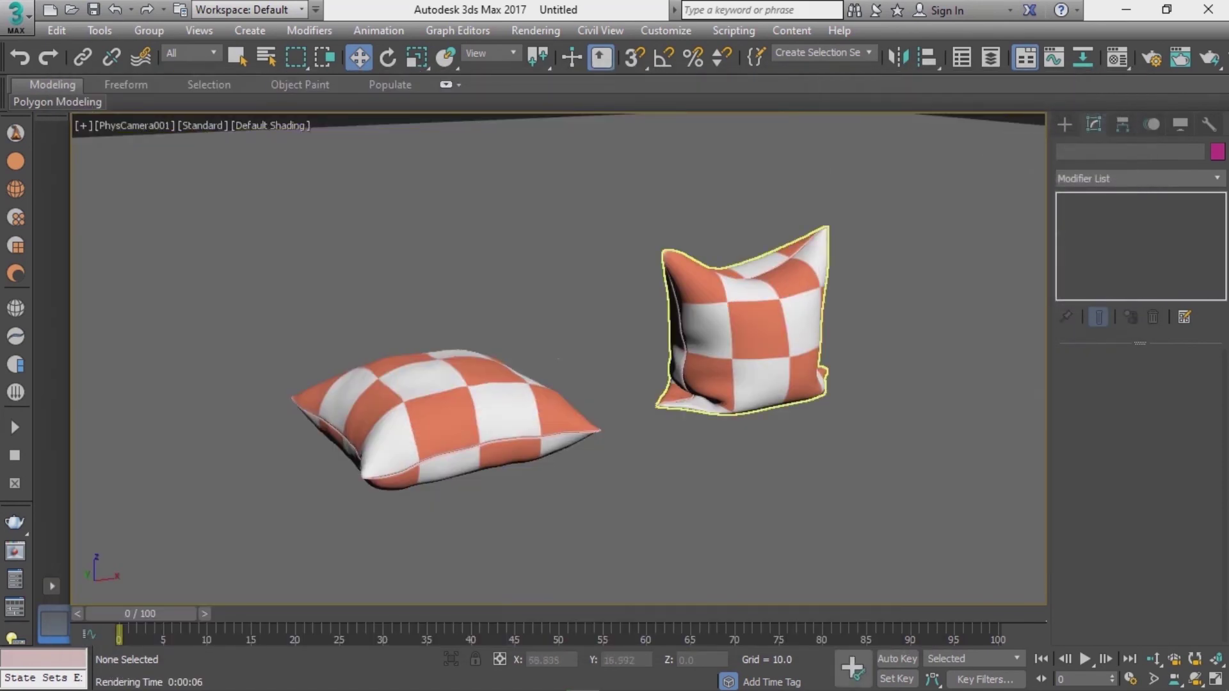
pyautogui.press('p')
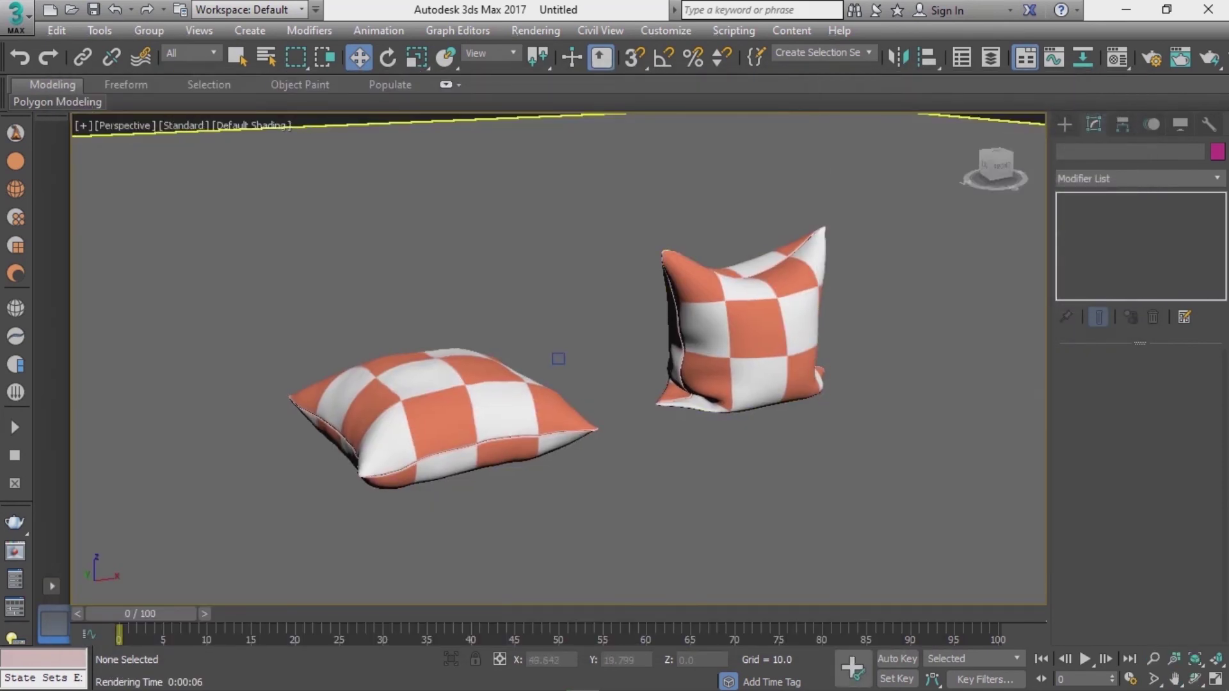
pyautogui.scroll(-3, 678, 374)
pyautogui.moveTo(557, 358)
pyautogui.keyDown('alt'); pyautogui.mouseDown(button='middle')
pyautogui.moveTo(422, 359)
pyautogui.moveTo(423, 319)
pyautogui.moveTo(320, 333)
pyautogui.moveTo(295, 320)
pyautogui.moveTo(576, 346)
pyautogui.moveTo(627, 288)
pyautogui.moveTo(723, 320)
pyautogui.mouseUp(button='middle'); pyautogui.keyUp('alt')
pyautogui.keyDown('alt'); pyautogui.moveTo(691, 359); pyautogui.dragTo(701, 359, button='middle'); pyautogui.keyUp('alt')
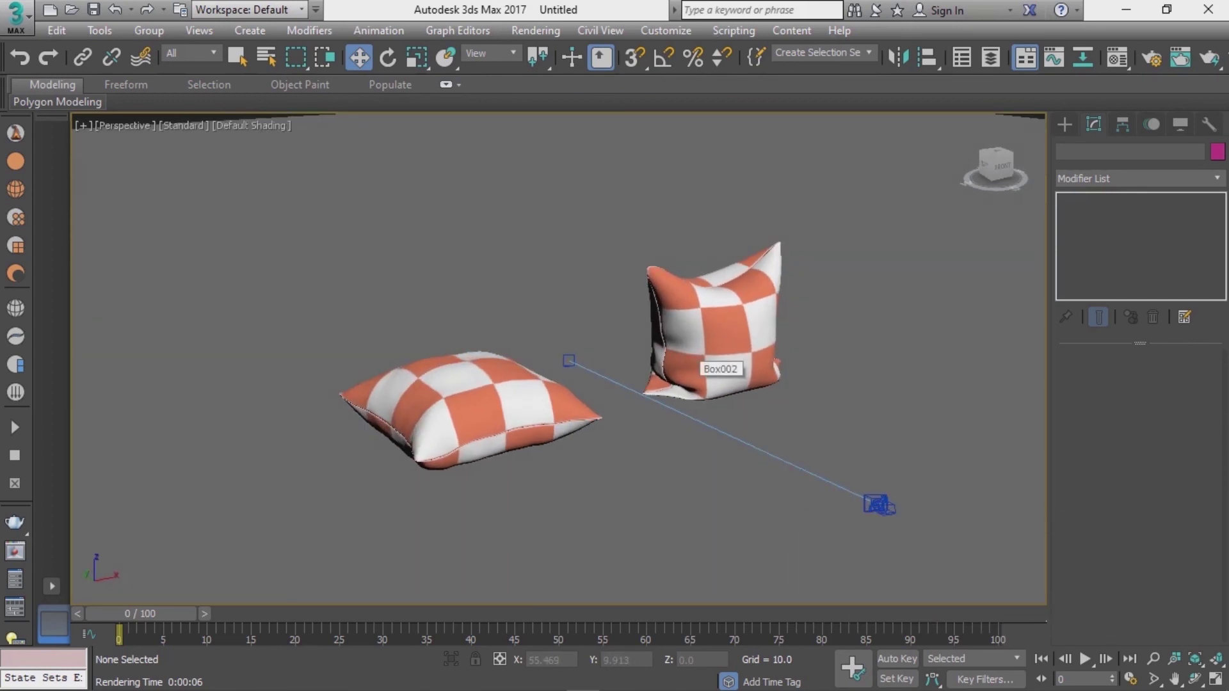